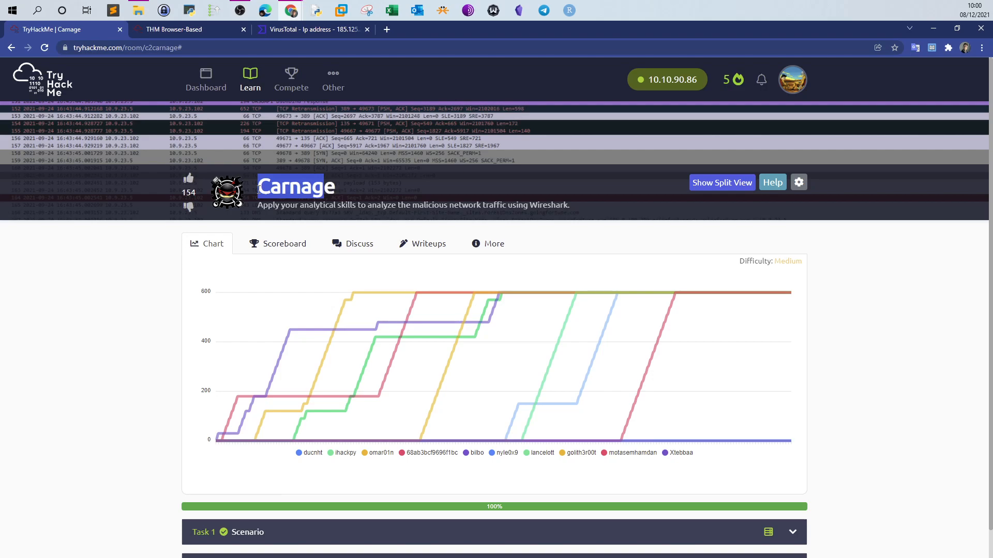
Read the Carnage room's title and its description about analyzing malicious network traffic using Wireshark
{"action": "left_click", "coordinate": [401, 209]}
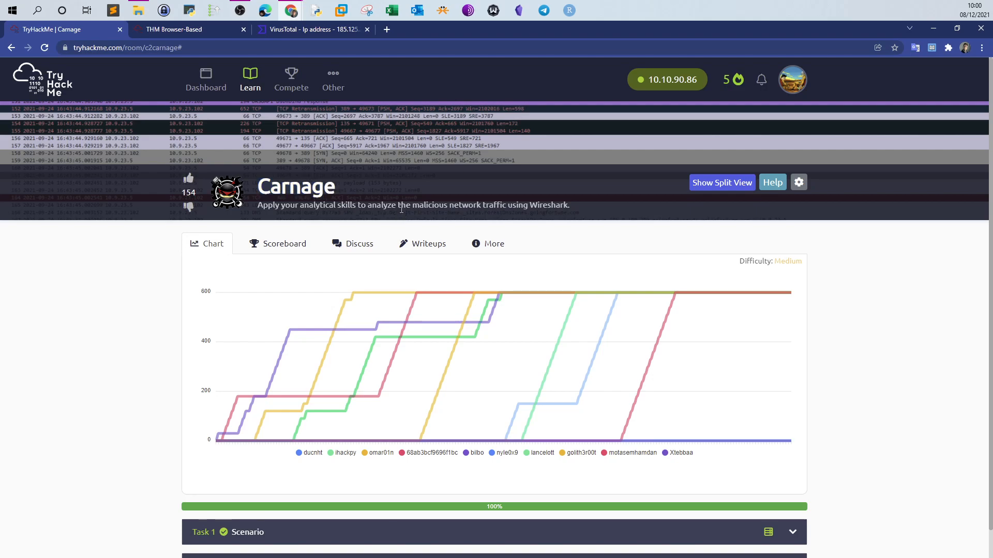
{"action": "left_click_drag", "start_coordinate": [405, 205], "coordinate": [568, 201]}
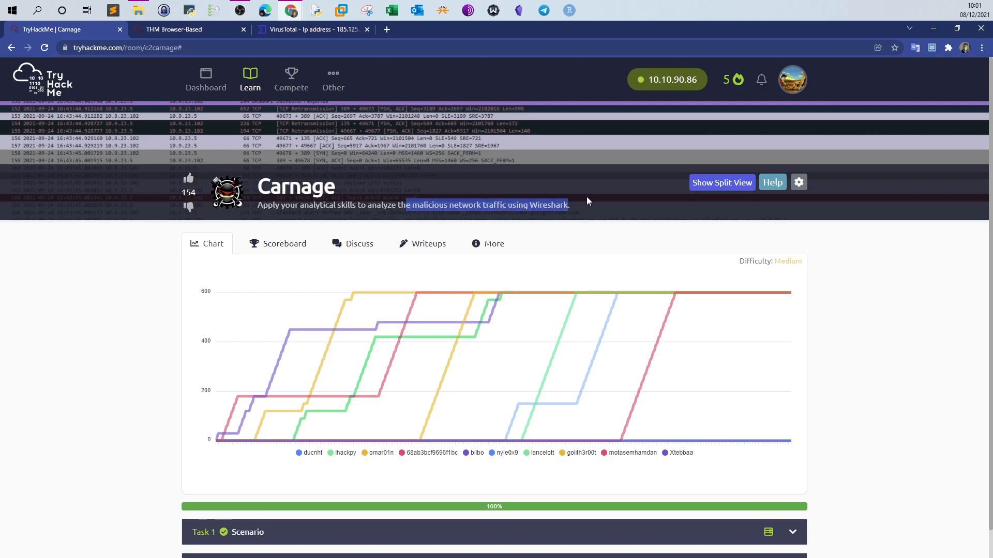
{"action": "left_click", "coordinate": [593, 201]}
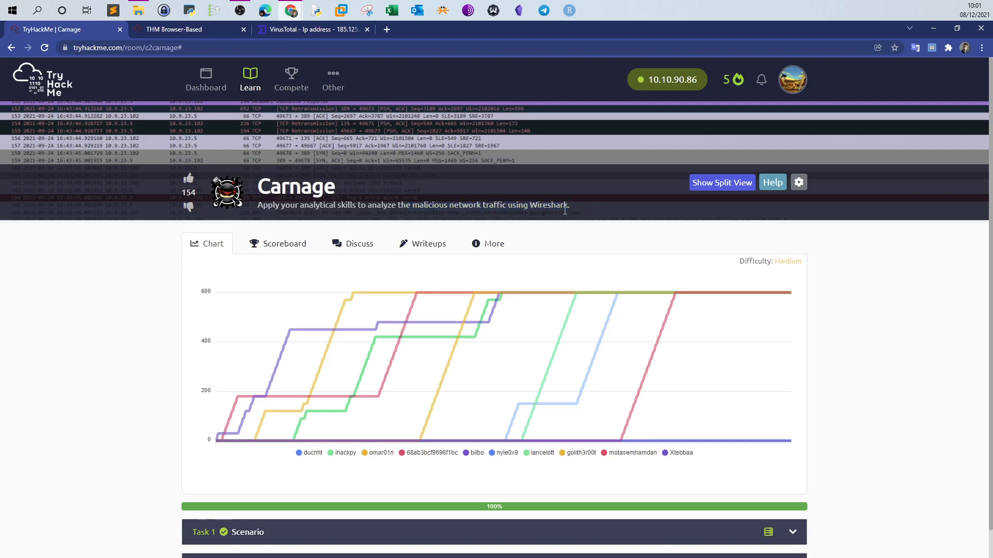
{"action": "double_click", "coordinate": [538, 205]}
{"action": "left_click", "coordinate": [598, 207]}
{"action": "scroll", "coordinate": [600, 201], "scroll_direction": "down", "scroll_amount": 1}
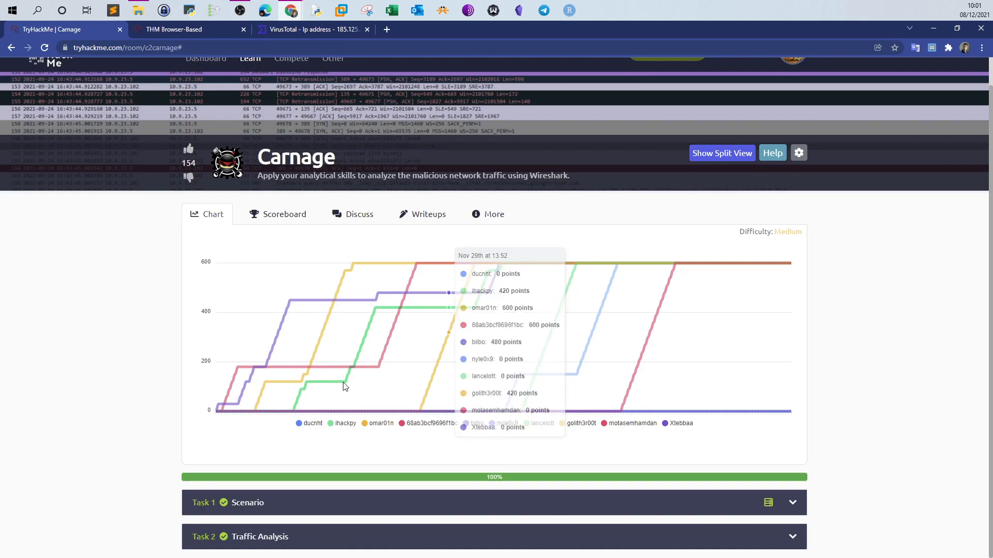
Read the Task 1 scenario, highlighting the Word document attachment, the endpoint agent alert and the pcap retrieved from the network sensor
{"action": "scroll", "coordinate": [293, 399], "scroll_direction": "down", "scroll_amount": 9}
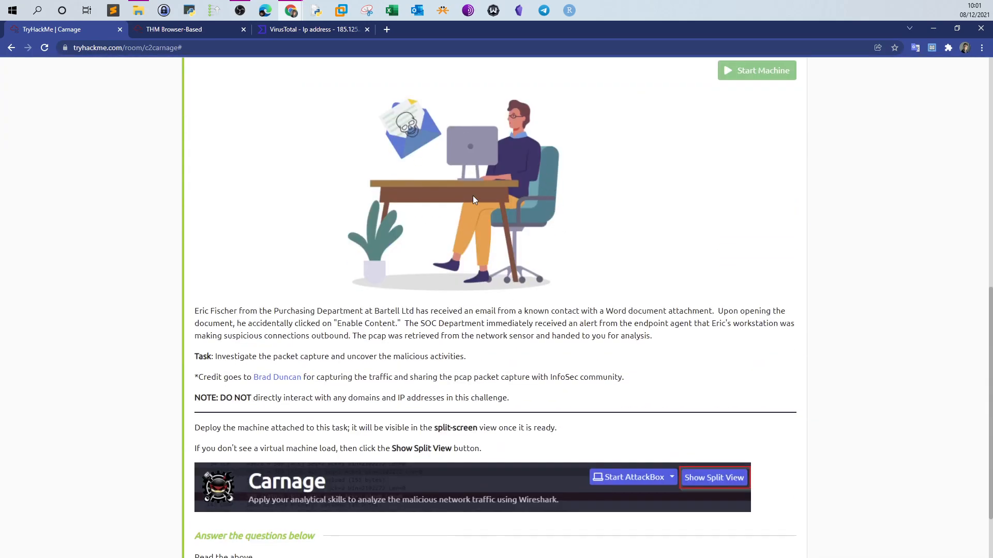
{"action": "left_click_drag", "start_coordinate": [606, 310], "coordinate": [693, 311]}
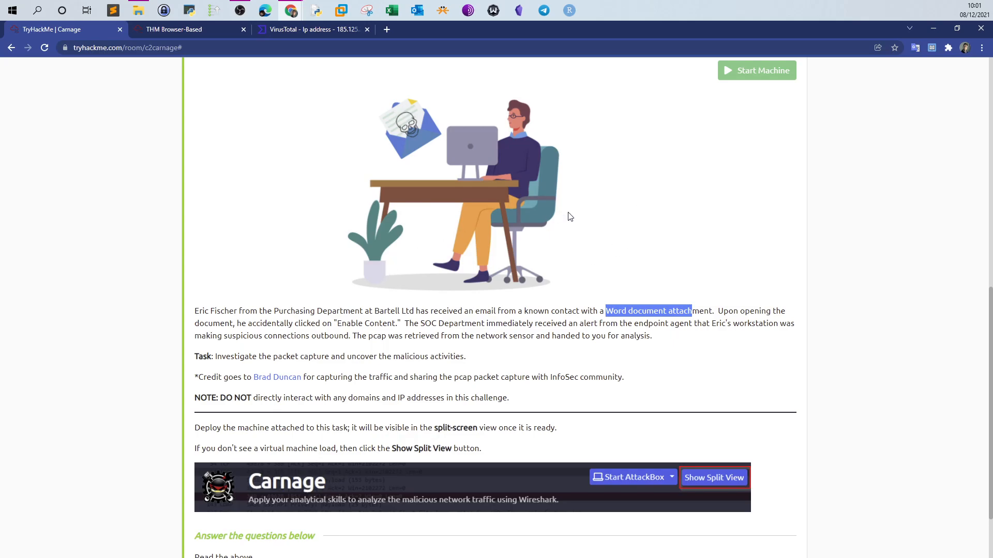
{"action": "left_click", "coordinate": [457, 334]}
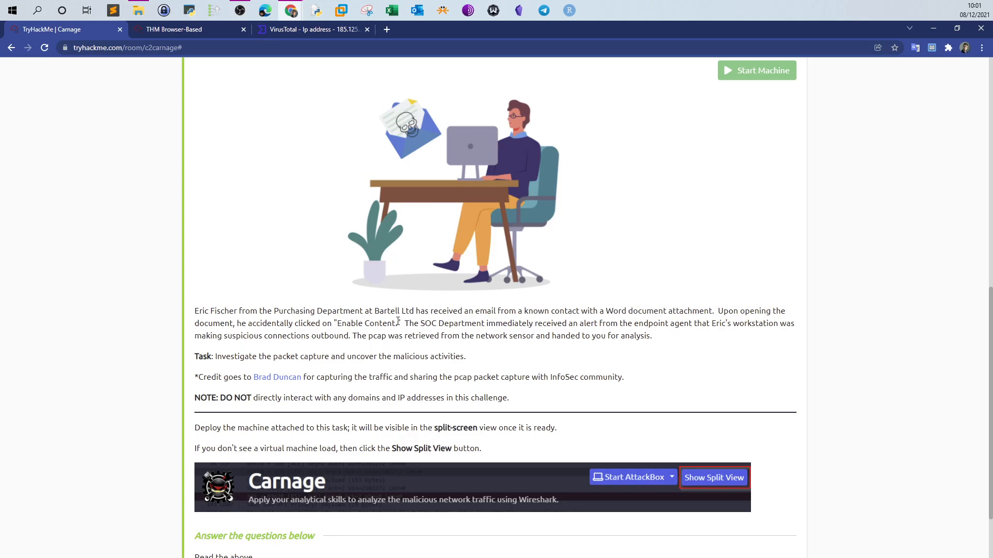
{"action": "left_click_drag", "start_coordinate": [405, 327], "coordinate": [633, 326]}
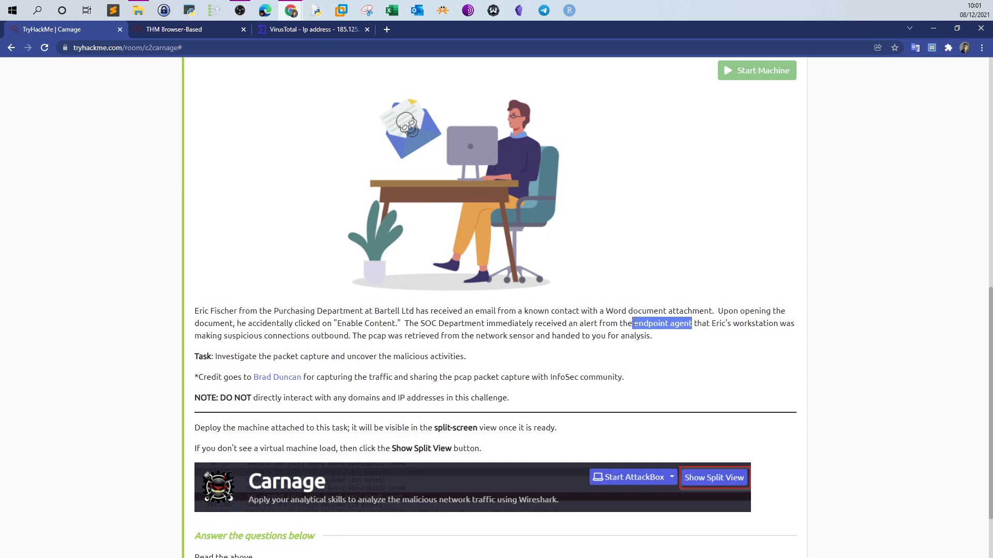
{"action": "left_click", "coordinate": [656, 327]}
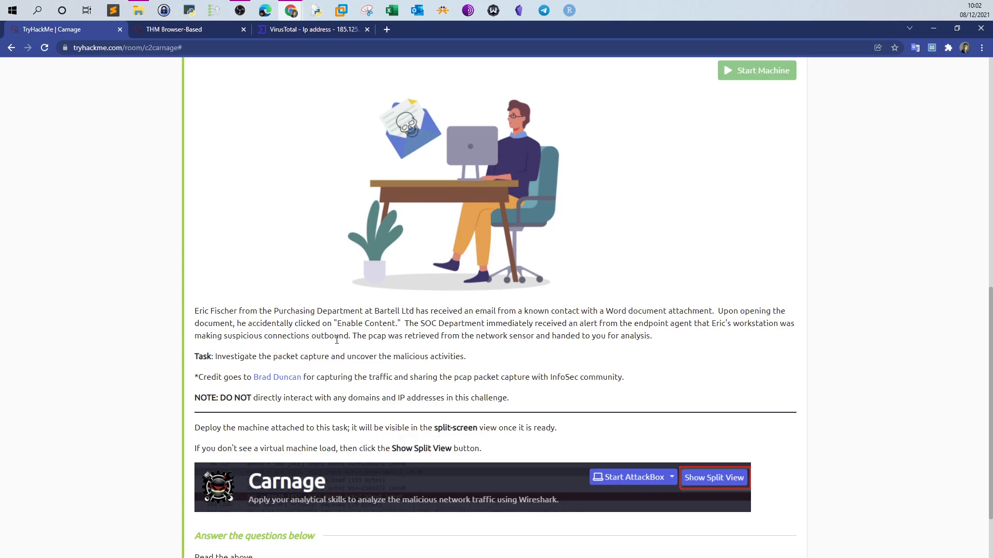
{"action": "left_click_drag", "start_coordinate": [372, 337], "coordinate": [649, 337]}
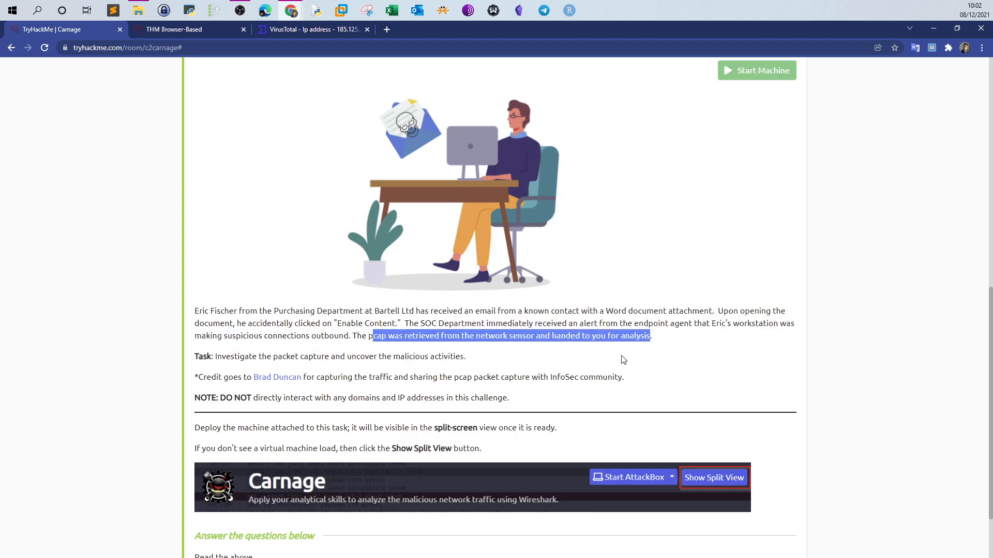
{"action": "left_click", "coordinate": [498, 346]}
{"action": "left_click_drag", "start_coordinate": [477, 336], "coordinate": [536, 337]}
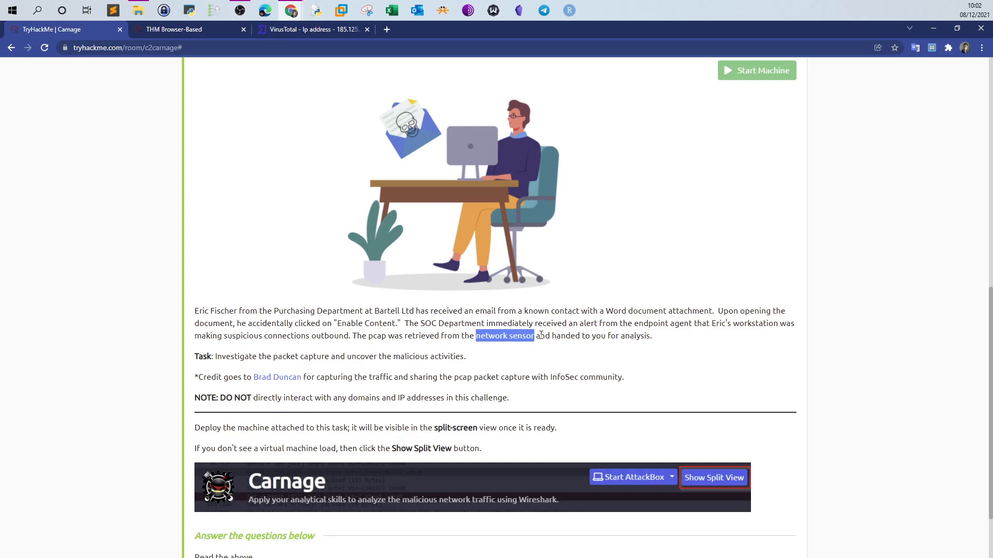
{"action": "left_click", "coordinate": [541, 335]}
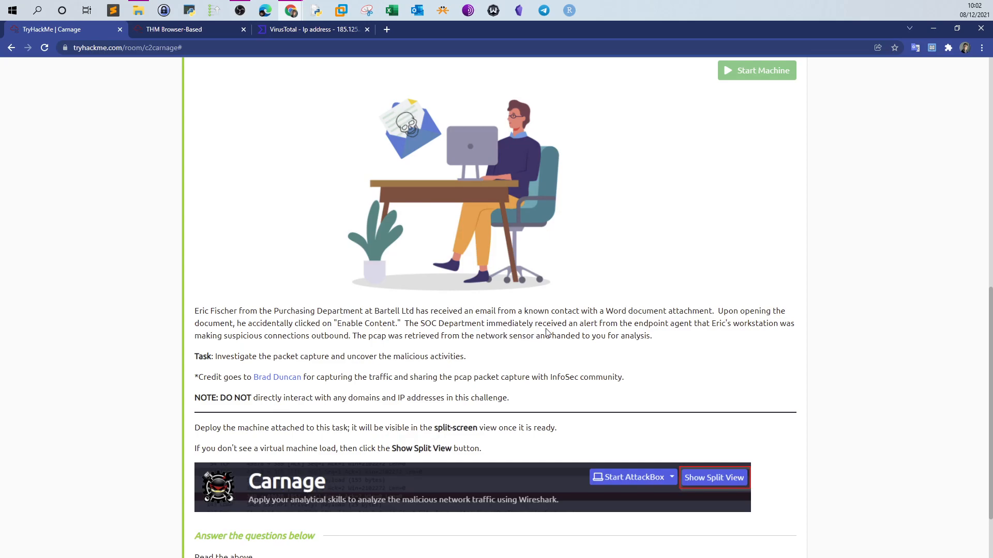
{"action": "left_click_drag", "start_coordinate": [362, 336], "coordinate": [389, 336]}
{"action": "scroll", "coordinate": [375, 349], "scroll_direction": "down", "scroll_amount": 2}
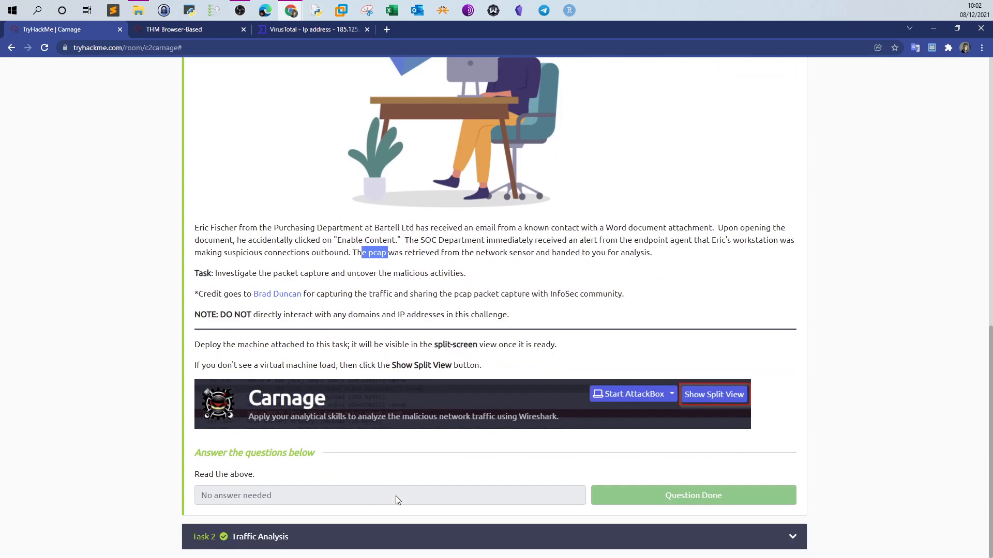
Open the Traffic Analysis task and read its first question about the date and time of the first HTTP connection
{"action": "left_click", "coordinate": [405, 537]}
{"action": "scroll", "coordinate": [563, 354], "scroll_direction": "up", "scroll_amount": 4}
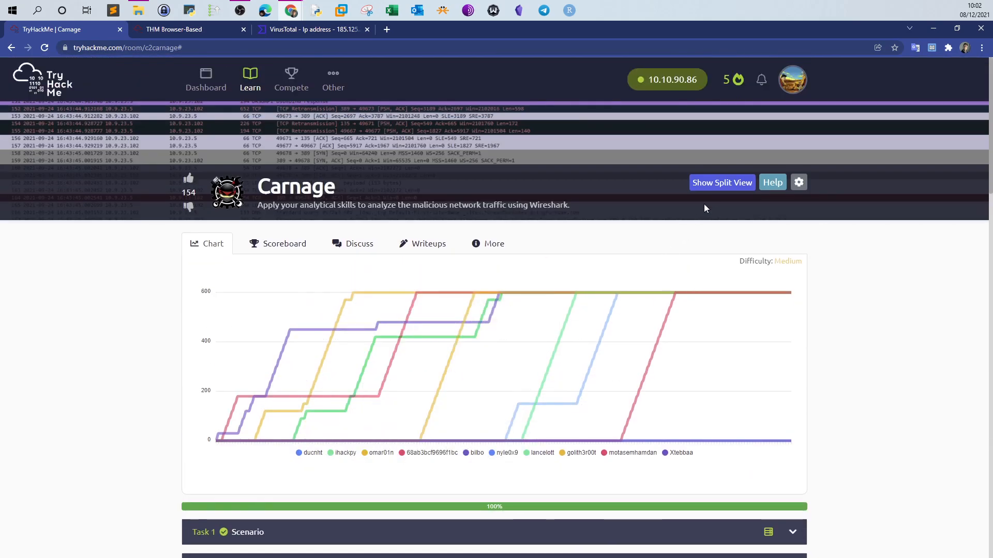
{"action": "left_click", "coordinate": [187, 29]}
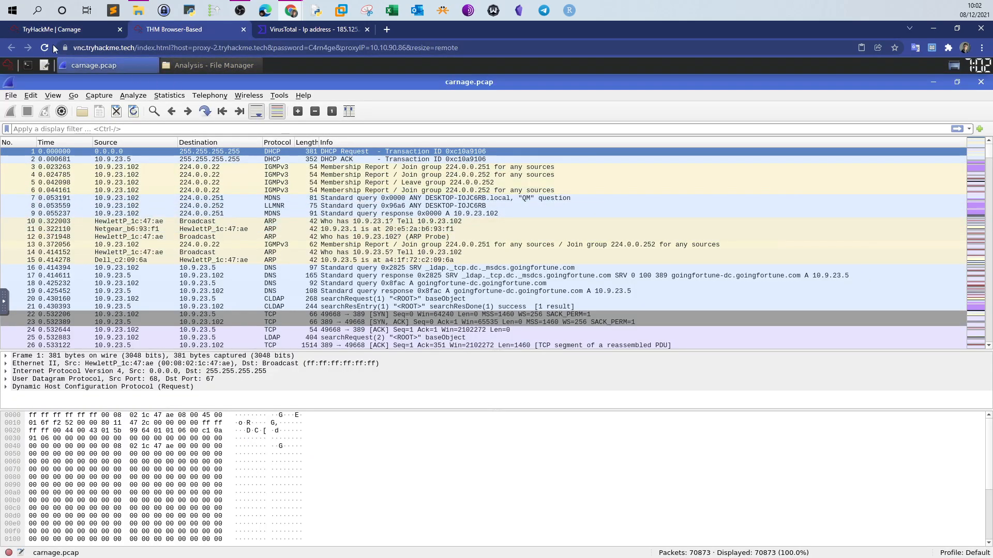
{"action": "left_click", "coordinate": [48, 31]}
{"action": "scroll", "coordinate": [439, 331], "scroll_direction": "down", "scroll_amount": 9}
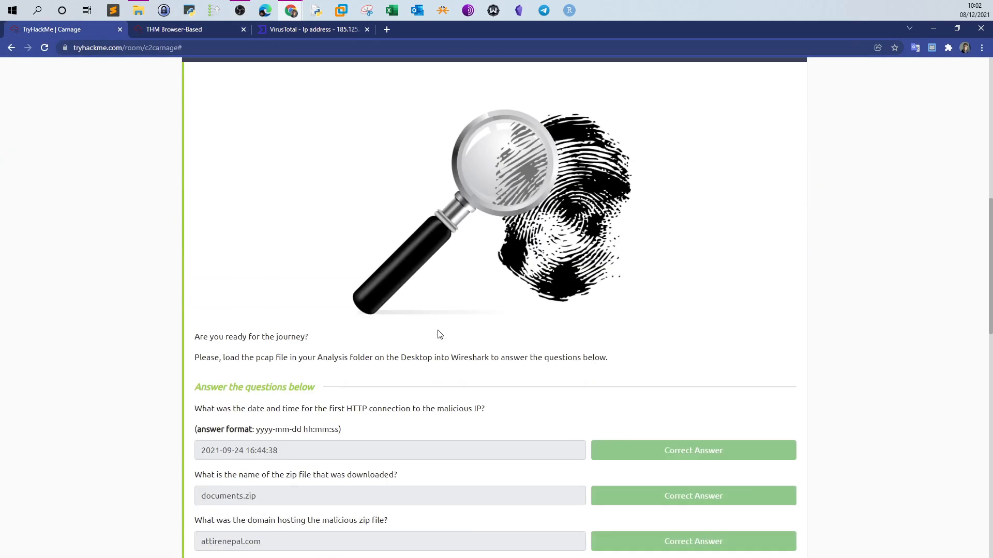
{"action": "scroll", "coordinate": [440, 334], "scroll_direction": "down", "scroll_amount": 2}
{"action": "left_click_drag", "start_coordinate": [194, 309], "coordinate": [495, 308]}
{"action": "left_click_drag", "start_coordinate": [345, 305], "coordinate": [369, 304]}
Switch to Wireshark in the remote machine and filter the carnage.pcap packets with the display filter http
{"action": "left_click", "coordinate": [201, 29]}
{"action": "left_click", "coordinate": [129, 127]}
{"action": "type", "text": "http"}
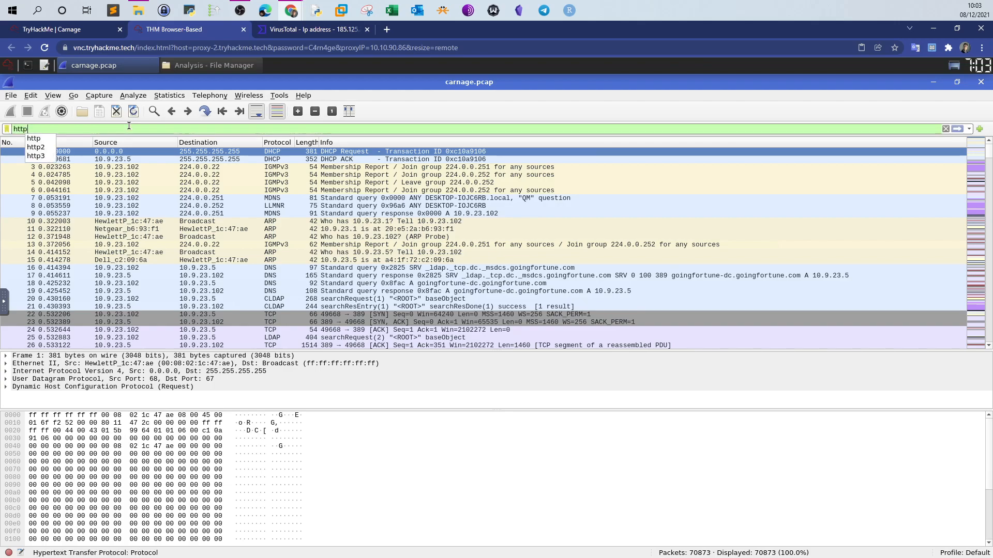
{"action": "key", "text": "Return"}
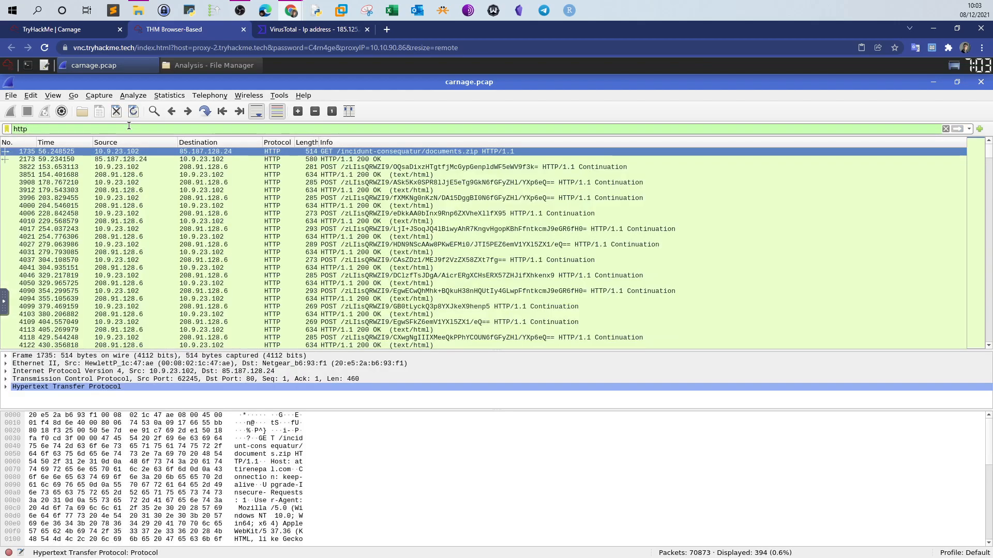
Follow the TCP stream of the documents.zip GET request, examine its headers and close the stream window
{"action": "right_click", "coordinate": [318, 152]}
{"action": "mouse_move", "coordinate": [341, 302]}
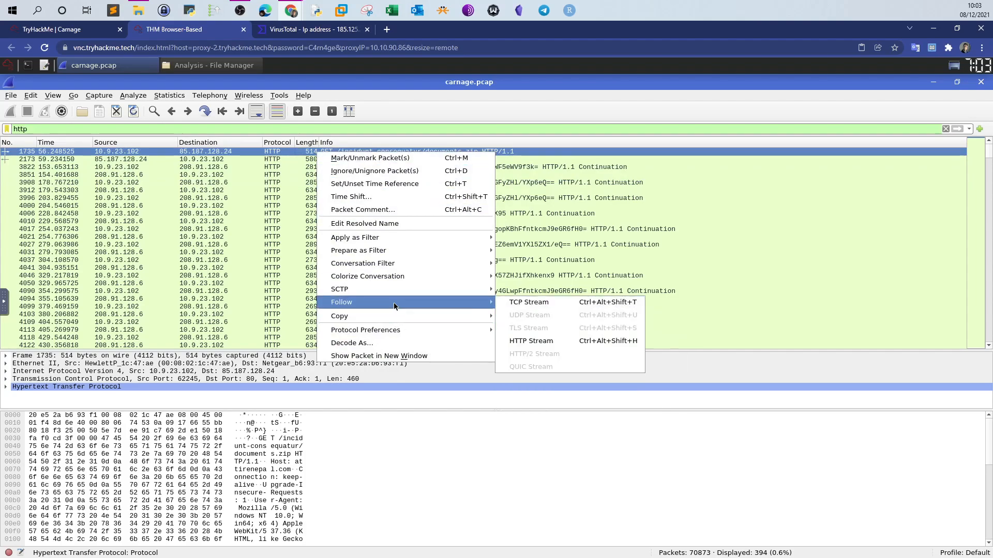
{"action": "left_click", "coordinate": [504, 300]}
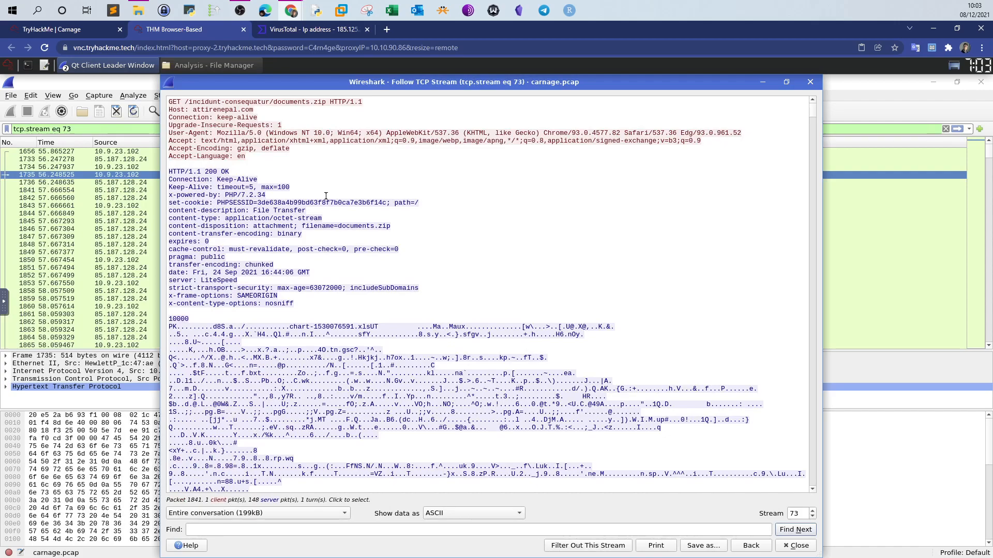
{"action": "left_click", "coordinate": [890, 369]}
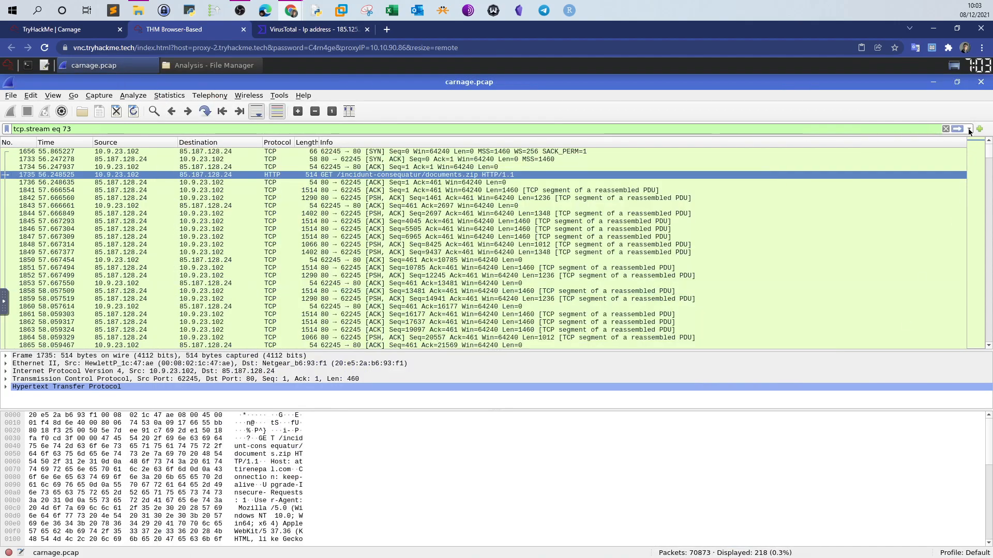
Reapply the http display filter to the capture
{"action": "left_click", "coordinate": [969, 129]}
{"action": "left_click", "coordinate": [73, 146]}
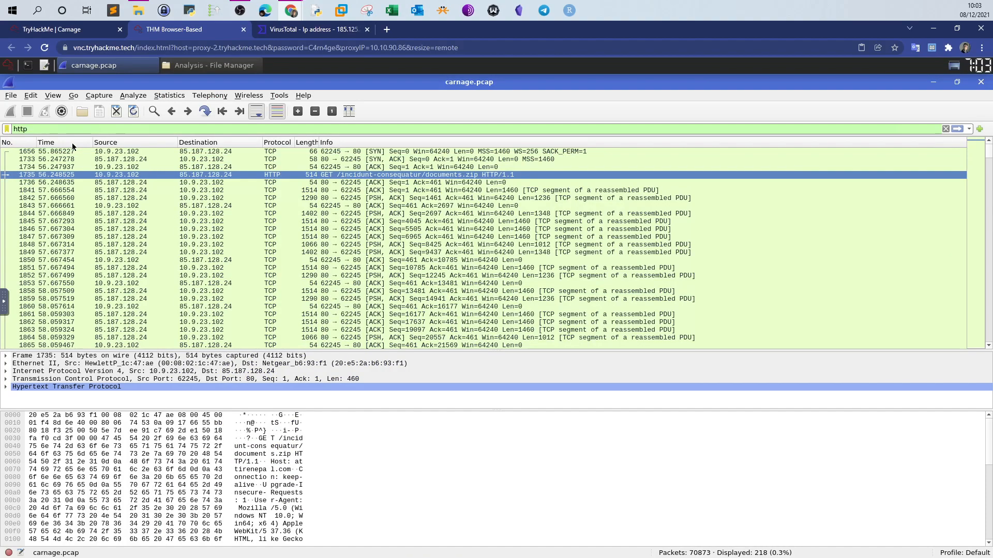
{"action": "key", "text": "BackSpace"}
{"action": "type", "text": "p"}
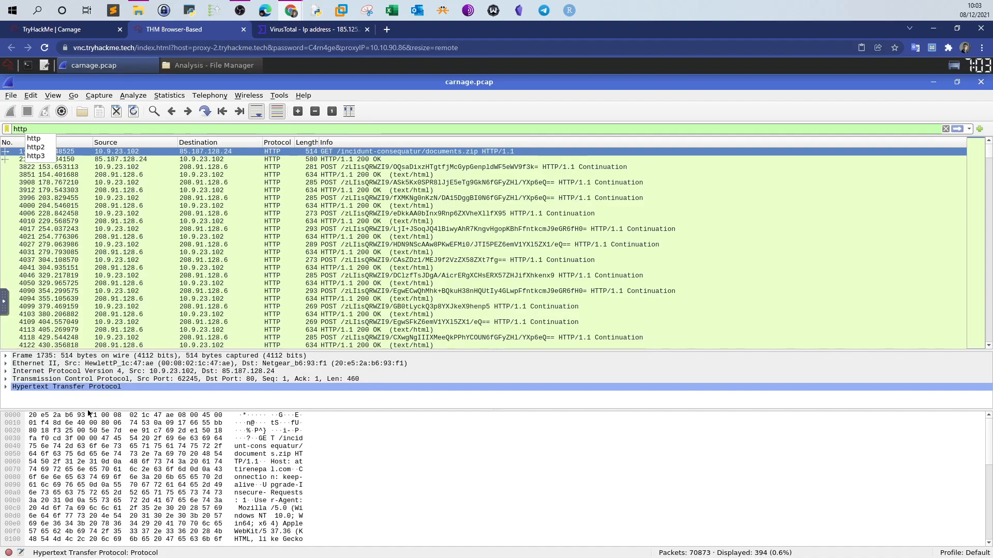
Expand the frame details of the documents.zip request, enlarge the details area and locate the packet's arrival time
{"action": "left_click", "coordinate": [7, 357]}
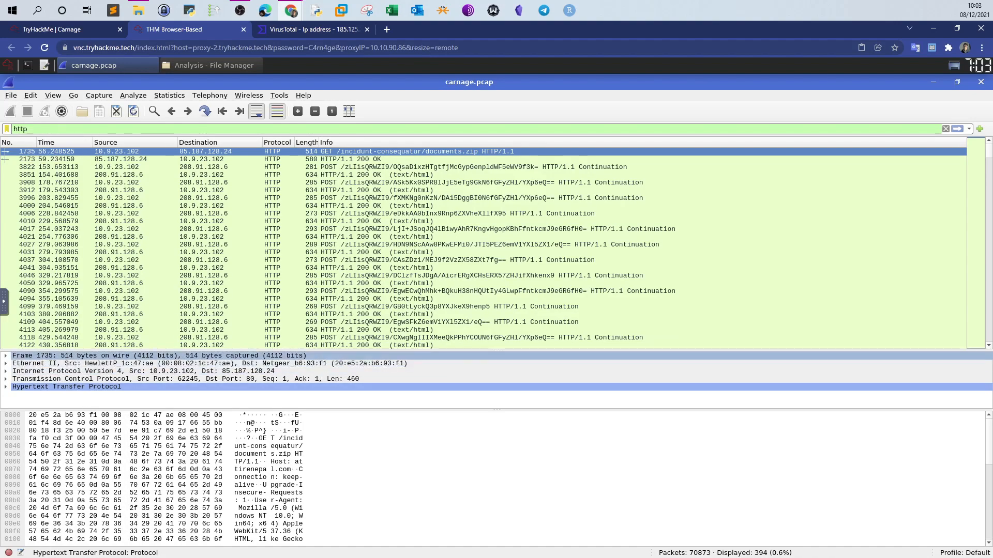
{"action": "left_click", "coordinate": [6, 356]}
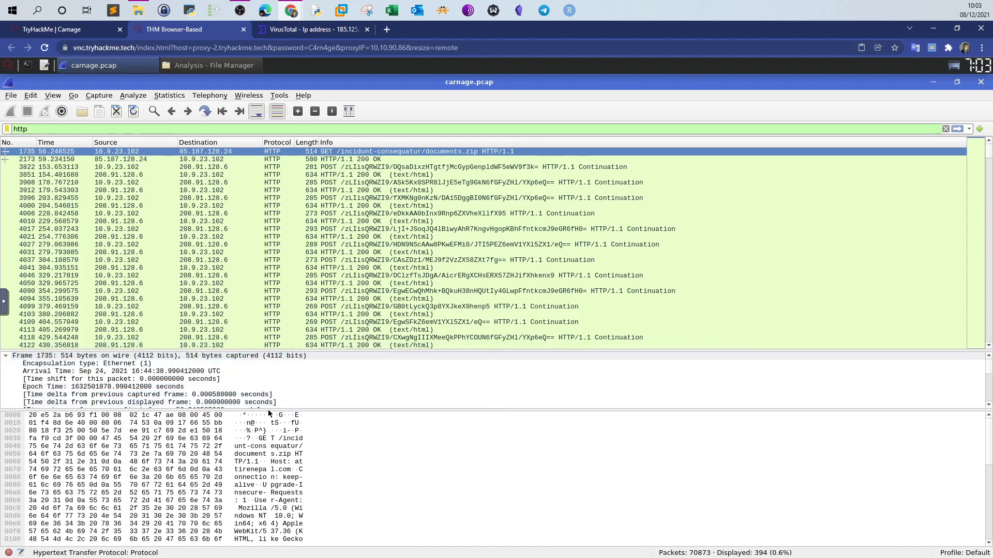
{"action": "left_click_drag", "start_coordinate": [269, 412], "coordinate": [260, 465]}
{"action": "left_click", "coordinate": [109, 372]}
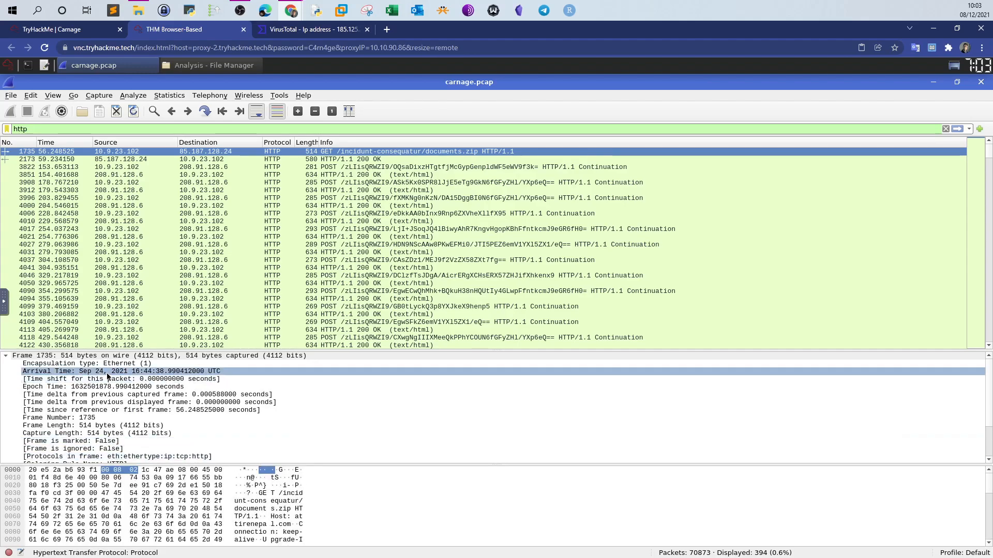
{"action": "left_click", "coordinate": [124, 379]}
{"action": "left_click", "coordinate": [136, 373]}
Return to the TryHackMe room and check the first answer against the required format yyyy-mm-dd hh:mm:ss
{"action": "left_click", "coordinate": [87, 30]}
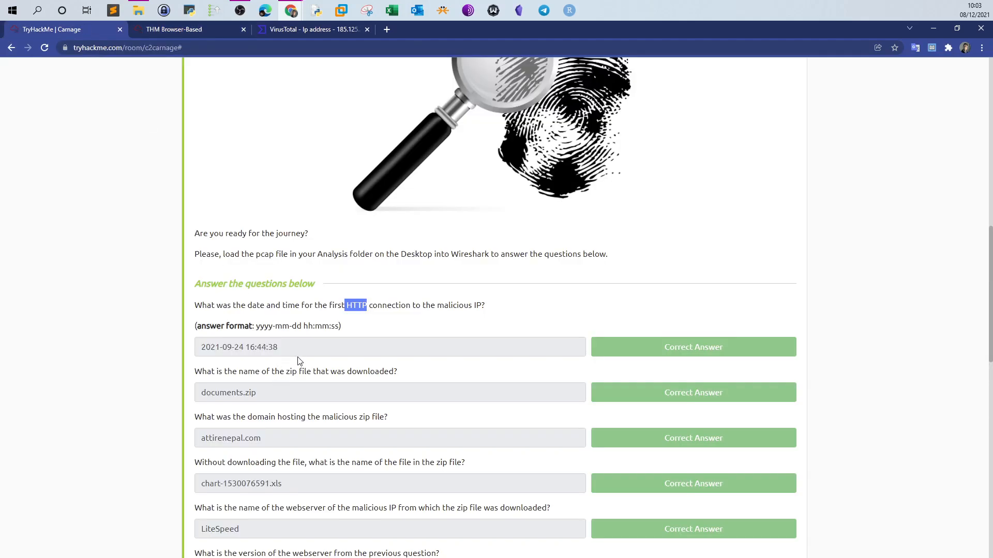
{"action": "left_click_drag", "start_coordinate": [289, 348], "coordinate": [182, 342]}
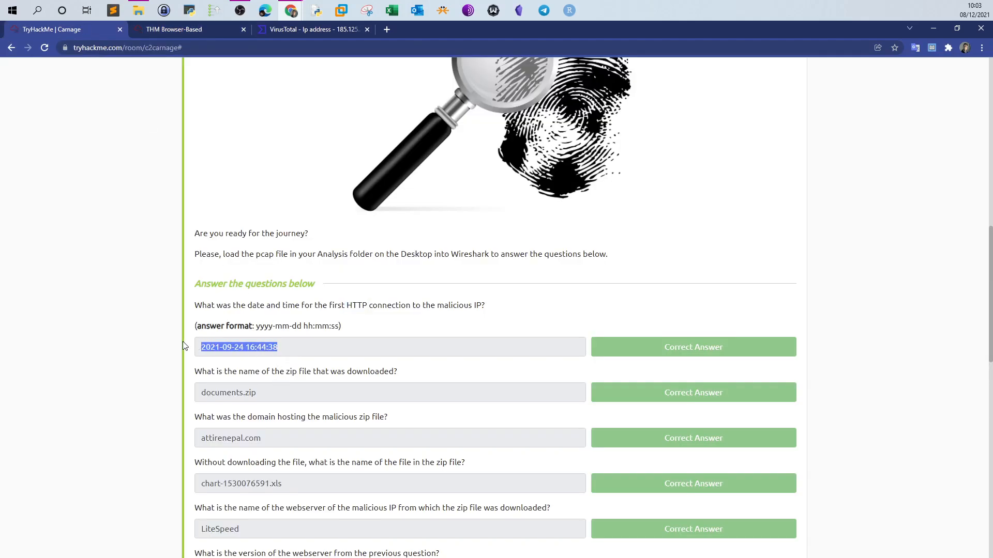
{"action": "left_click", "coordinate": [315, 350]}
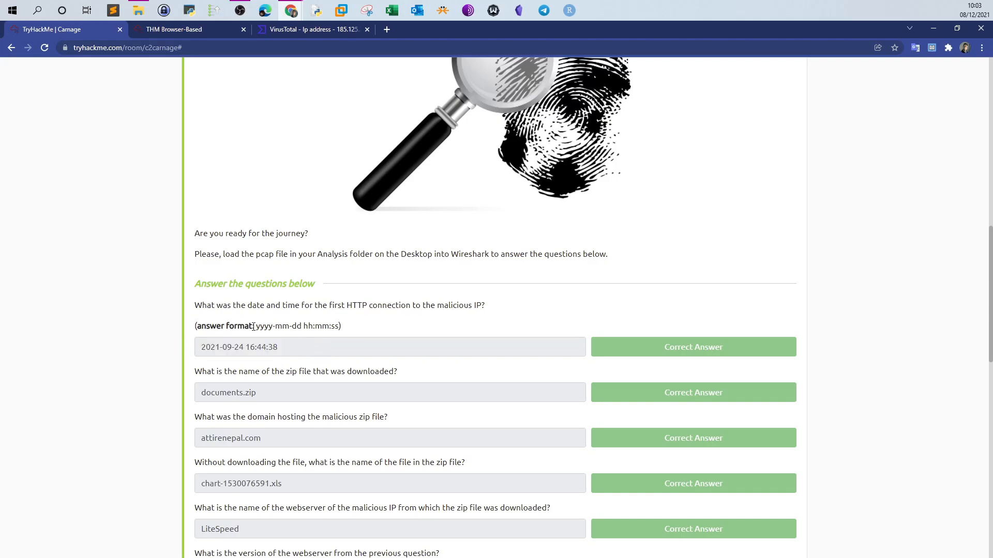
{"action": "left_click_drag", "start_coordinate": [256, 325], "coordinate": [339, 325]}
{"action": "left_click", "coordinate": [382, 331]}
Read the TryHackMe question asking for the name of the zip file that was downloaded
{"action": "left_click", "coordinate": [166, 29]}
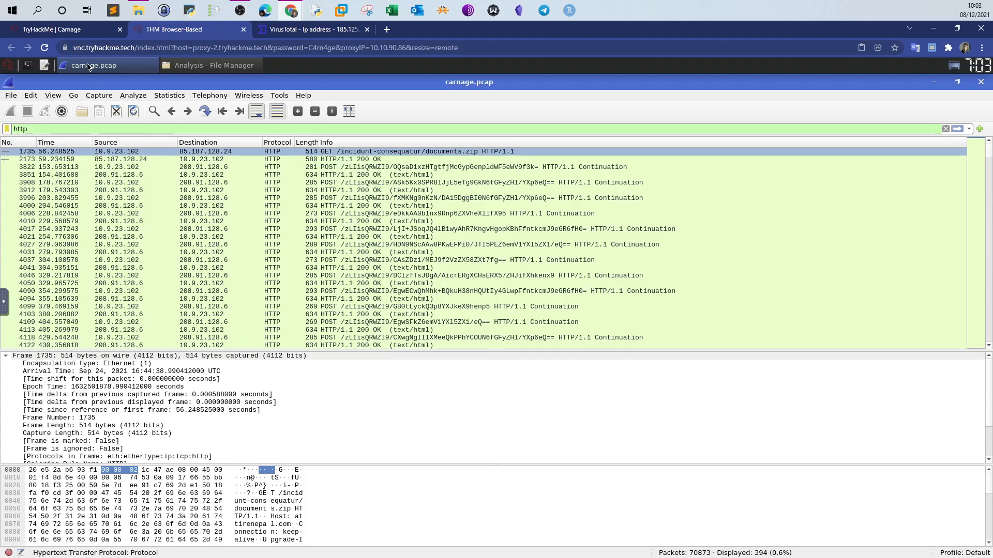
{"action": "left_click", "coordinate": [74, 30]}
{"action": "left_click_drag", "start_coordinate": [202, 371], "coordinate": [408, 376]}
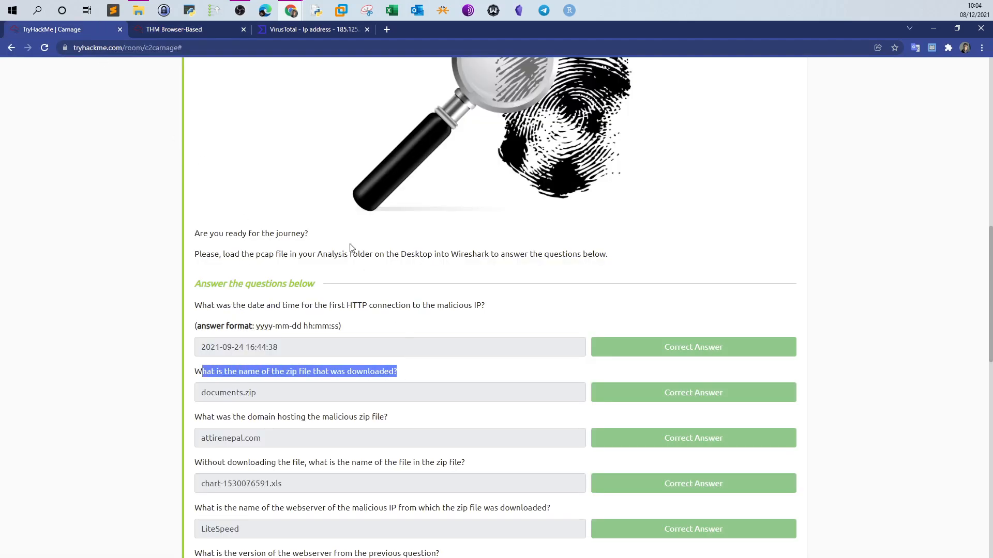
Switch to Wireshark, follow the TCP stream of the first HTTP GET request and highlight the requested zip file's name
{"action": "left_click", "coordinate": [198, 30]}
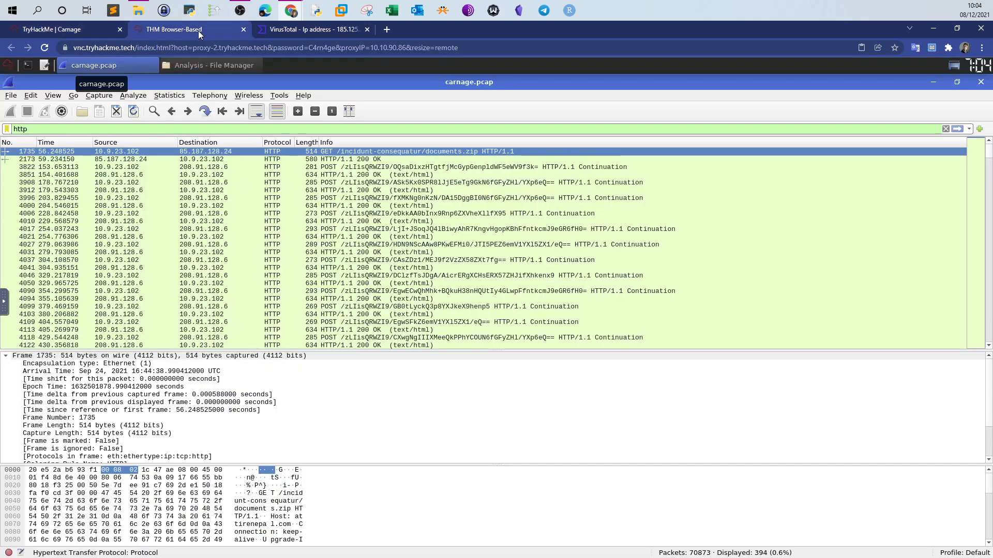
{"action": "right_click", "coordinate": [435, 153]}
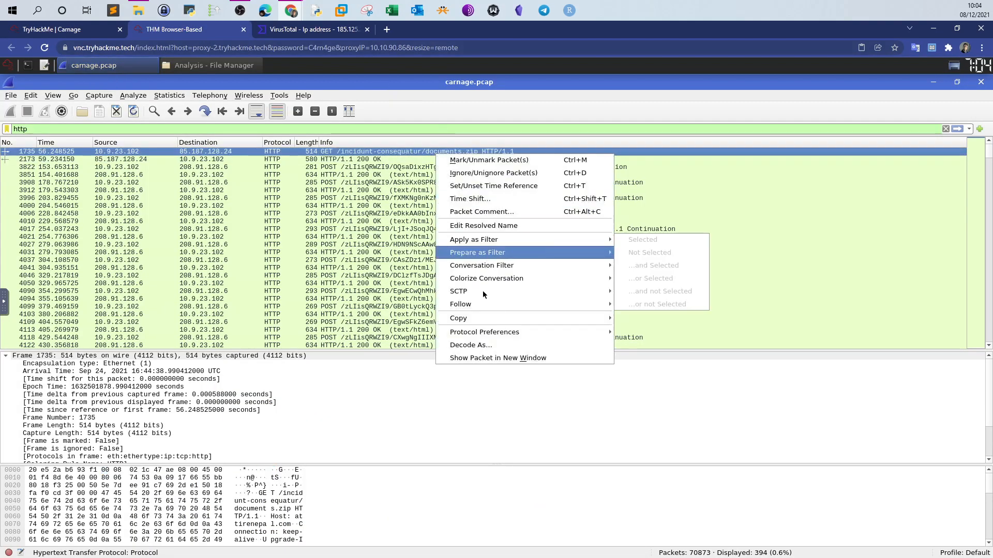
{"action": "mouse_move", "coordinate": [484, 306]}
{"action": "left_click", "coordinate": [644, 309]}
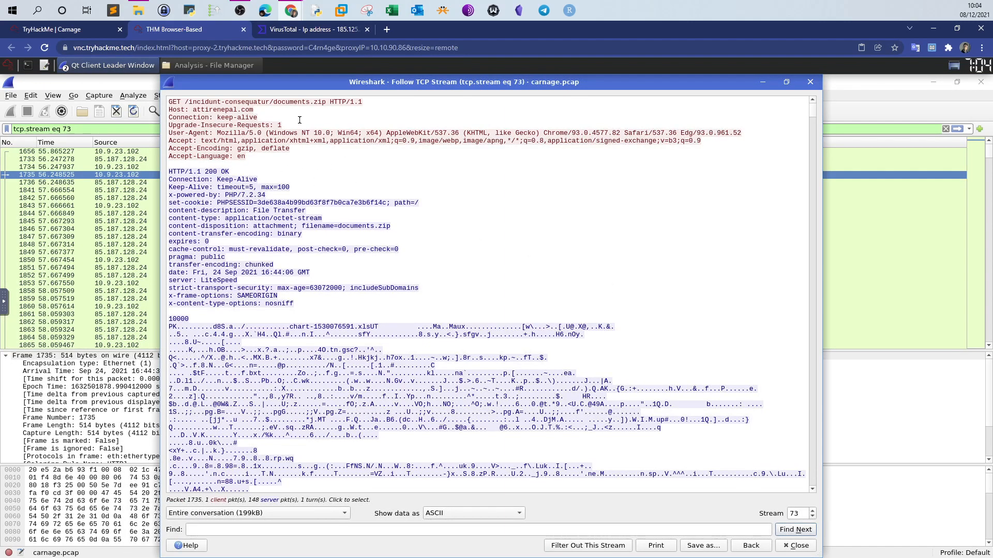
{"action": "left_click_drag", "start_coordinate": [189, 103], "coordinate": [310, 104]}
{"action": "left_click", "coordinate": [282, 103]}
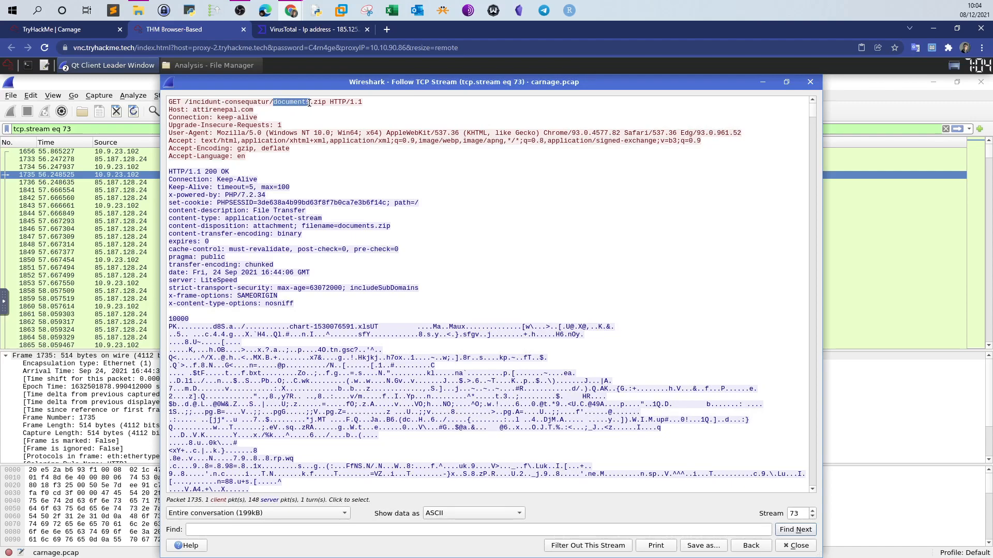
Switch to the TryHackMe room, check the zip file name answer and read the question about the domain hosting the malicious zip file
{"action": "left_click", "coordinate": [48, 29]}
{"action": "left_click_drag", "start_coordinate": [307, 395], "coordinate": [184, 397]}
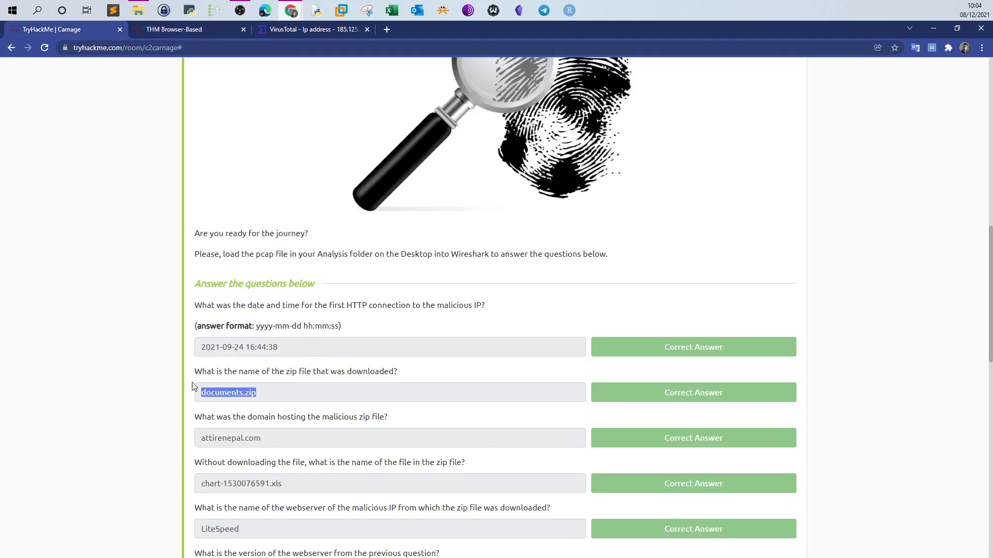
{"action": "scroll", "coordinate": [209, 364], "scroll_direction": "down", "scroll_amount": 1}
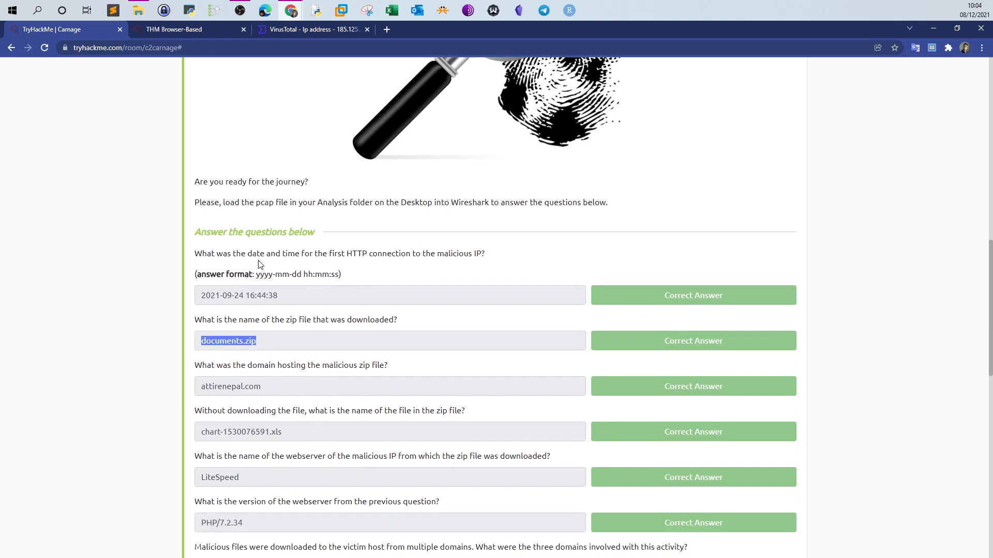
{"action": "left_click", "coordinate": [191, 30]}
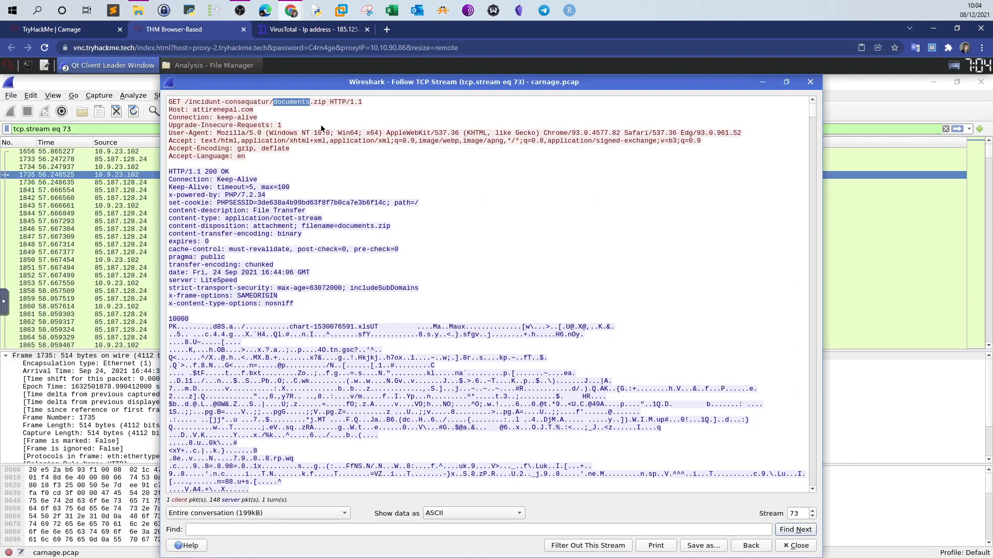
{"action": "left_click", "coordinate": [89, 32]}
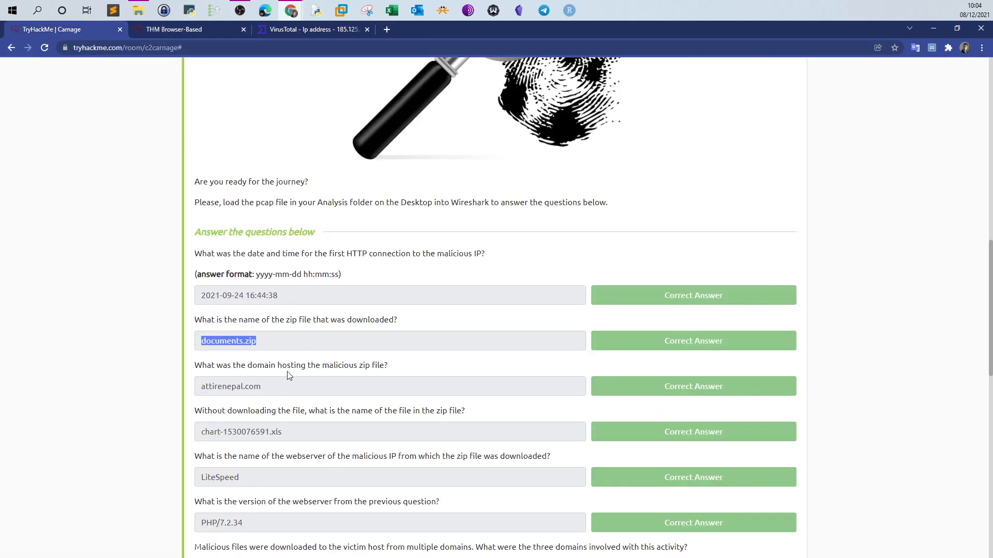
Switch to Wireshark and examine the server's HTTP response headers in the followed TCP stream
{"action": "left_click", "coordinate": [191, 29]}
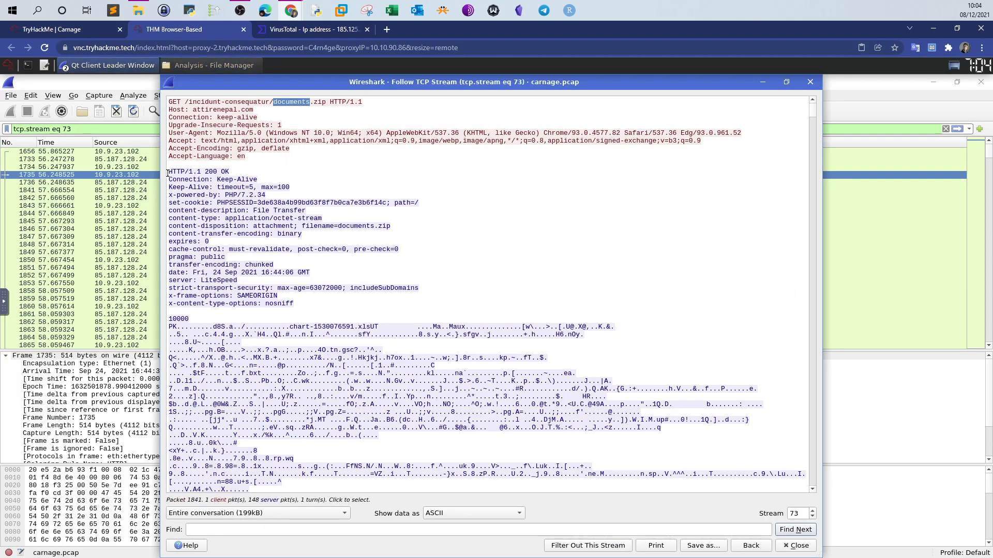
{"action": "left_click_drag", "start_coordinate": [168, 173], "coordinate": [310, 300]}
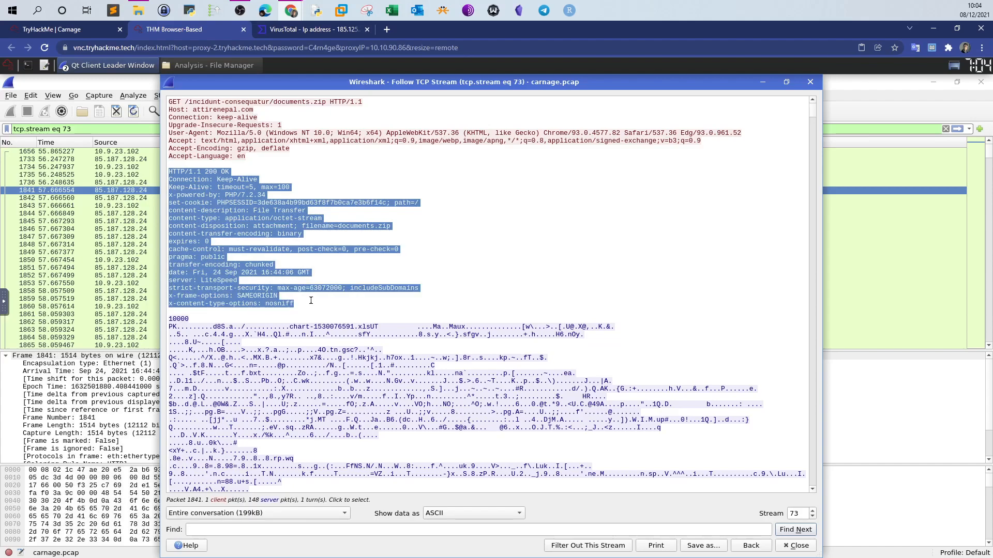
{"action": "left_click", "coordinate": [311, 300]}
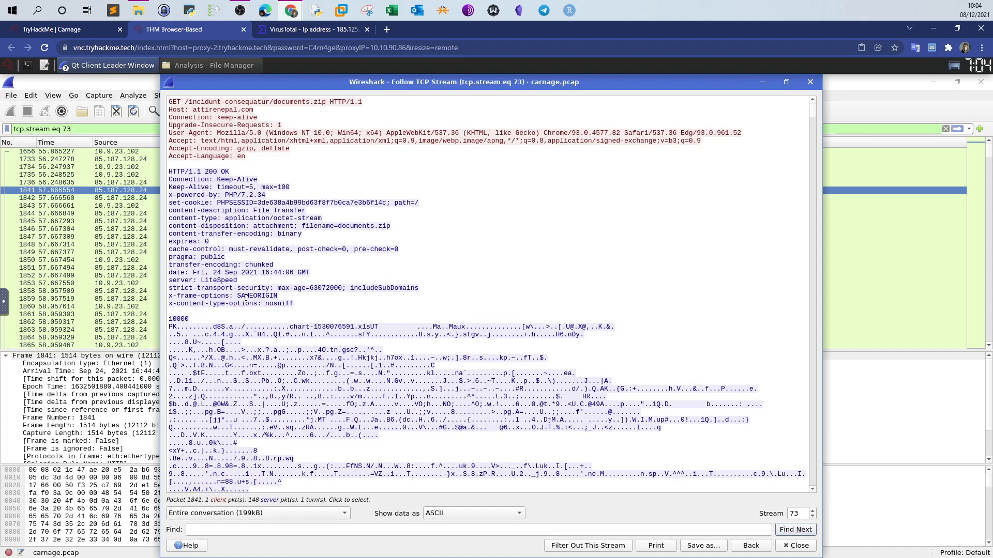
Recheck the hosting domain question in the room and highlight the Host header's domain in Wireshark's followed stream
{"action": "left_click", "coordinate": [91, 30]}
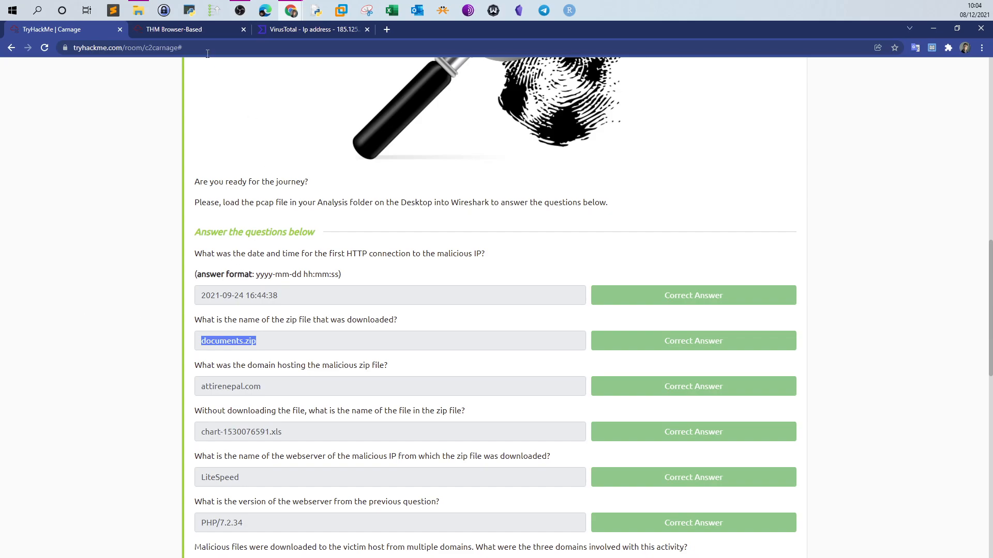
{"action": "left_click", "coordinate": [197, 29]}
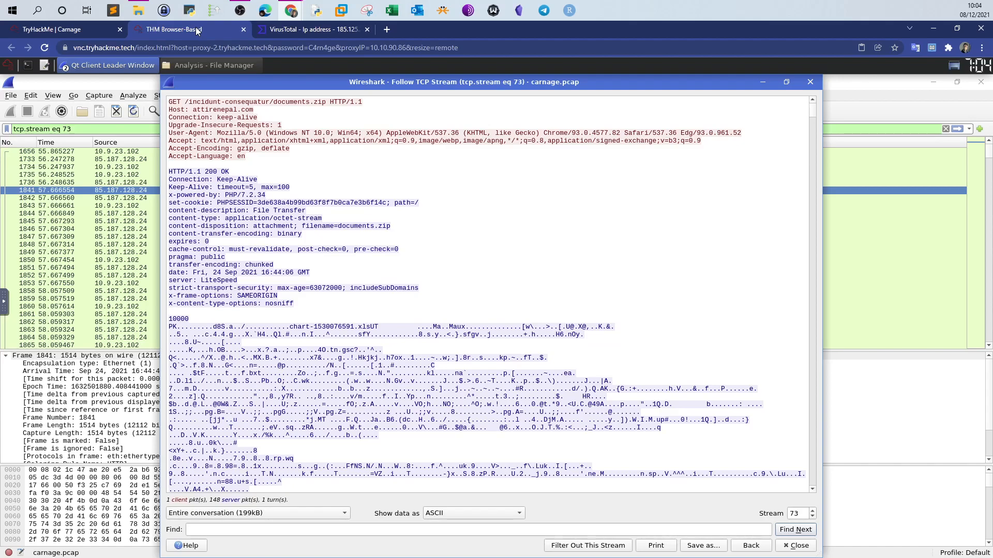
{"action": "double_click", "coordinate": [220, 113]}
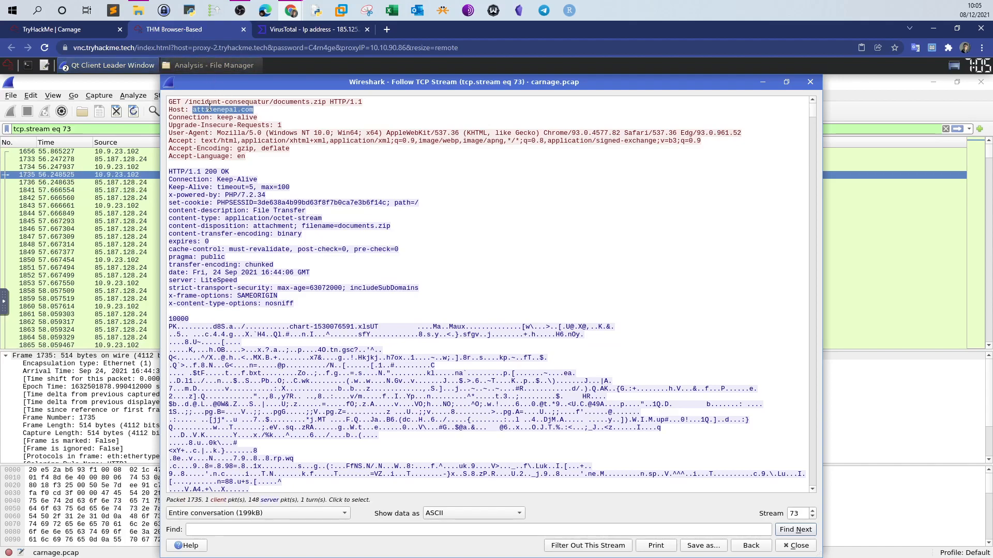
{"action": "left_click", "coordinate": [255, 139]}
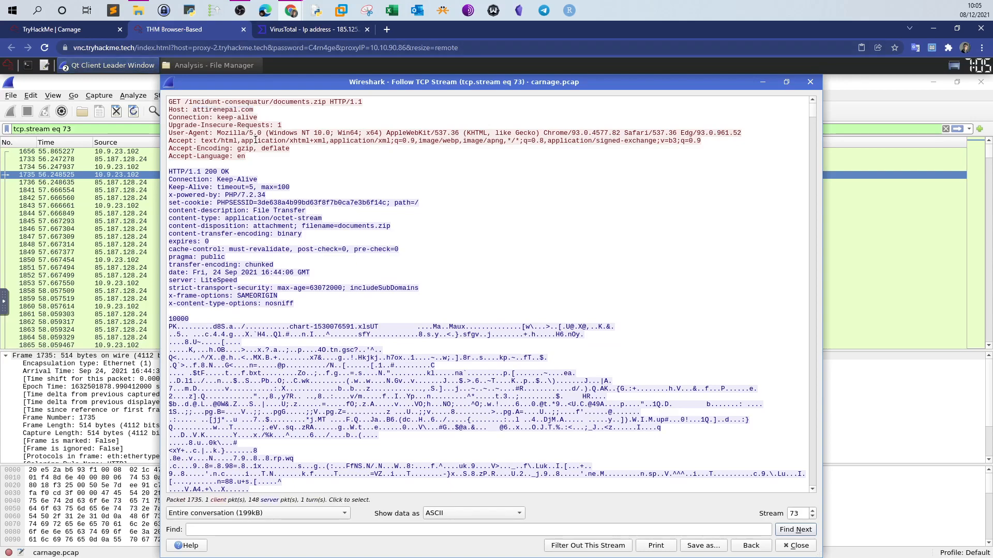
{"action": "left_click_drag", "start_coordinate": [247, 156], "coordinate": [258, 119]}
Read the question about the file inside the zip, then highlight that file's name in the response data of Wireshark's TCP stream
{"action": "left_click", "coordinate": [64, 30]}
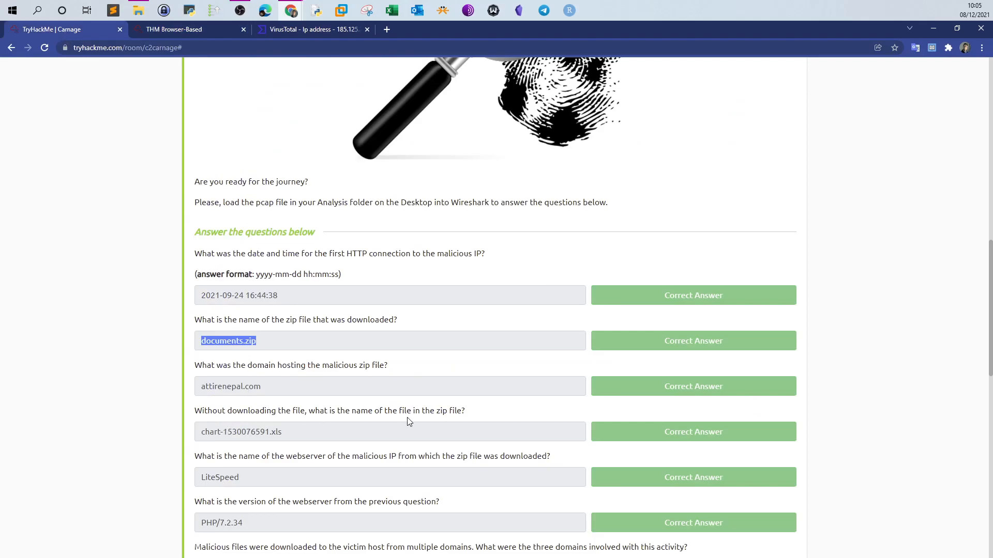
{"action": "left_click", "coordinate": [193, 32]}
{"action": "left_click_drag", "start_coordinate": [331, 103], "coordinate": [275, 102]}
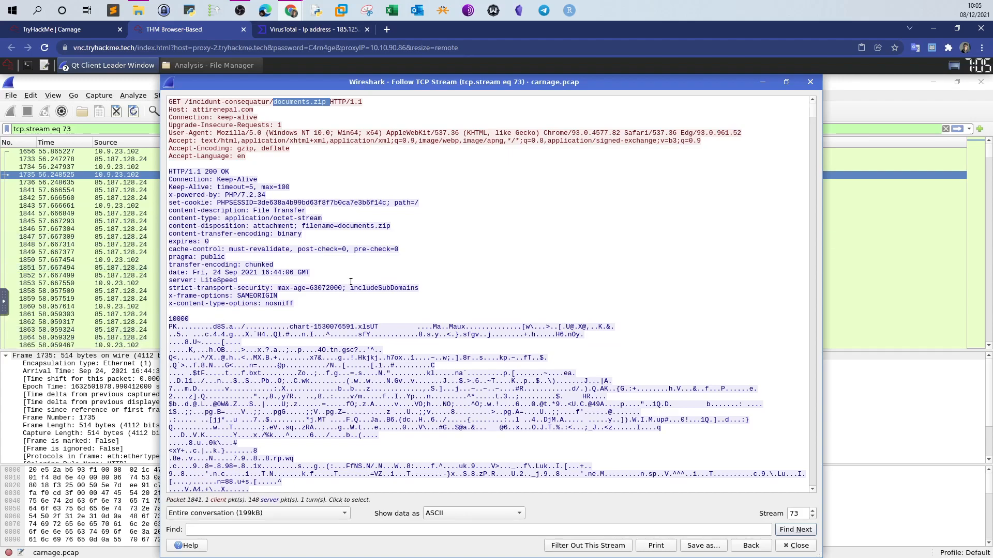
{"action": "left_click", "coordinate": [350, 244]}
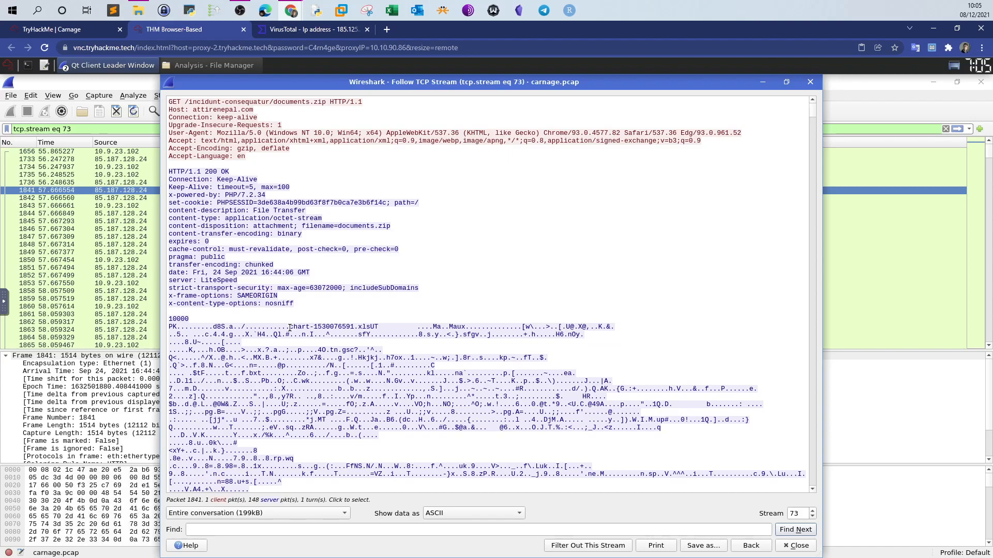
{"action": "mouse_move", "coordinate": [289, 326]}
{"action": "left_mouse_down"}
{"action": "mouse_move", "coordinate": [370, 327]}
{"action": "mouse_move", "coordinate": [176, 325]}
{"action": "mouse_move", "coordinate": [289, 327]}
{"action": "left_mouse_up"}
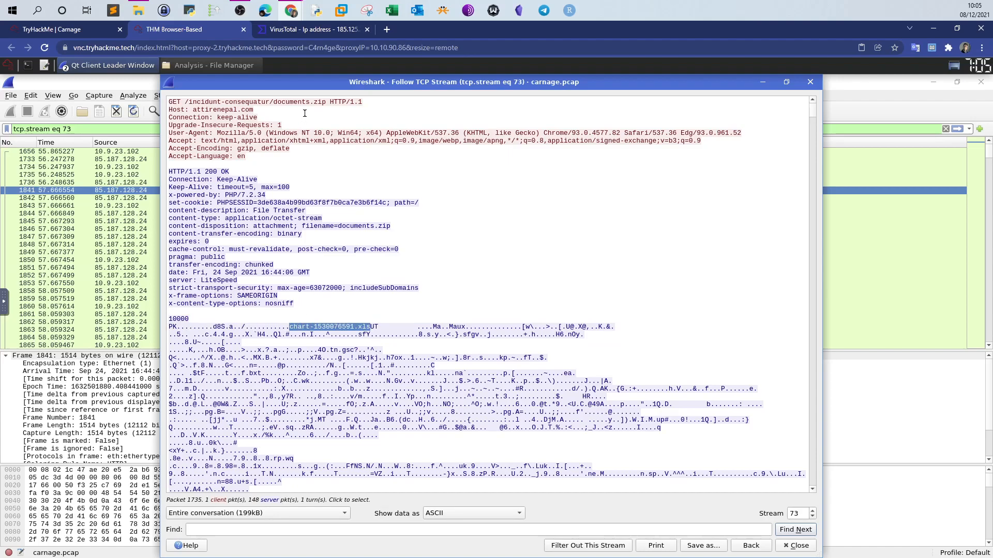
Check the inner file answer in the room, read the webserver name question and highlight the server header's value in Wireshark's response headers
{"action": "left_click", "coordinate": [63, 30]}
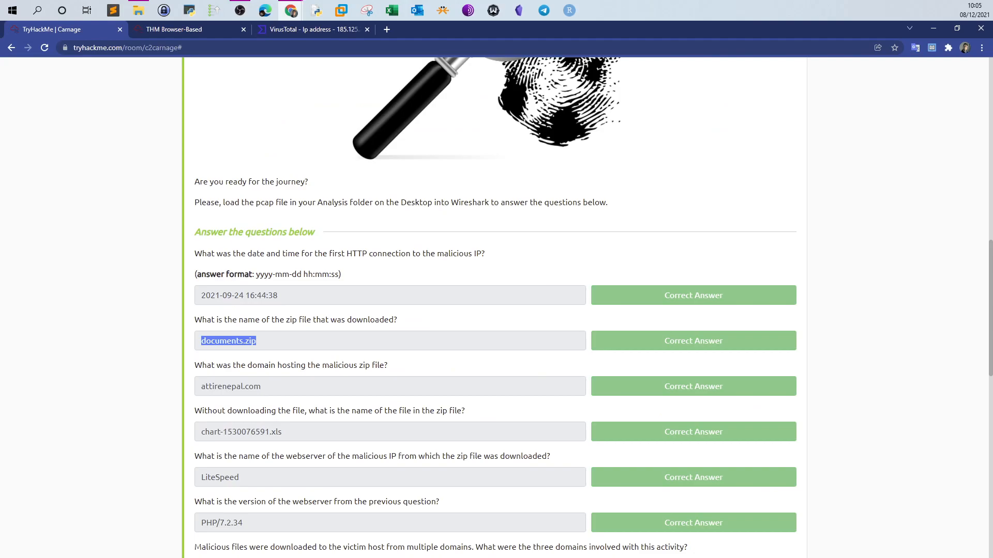
{"action": "scroll", "coordinate": [156, 344], "scroll_direction": "down", "scroll_amount": 2}
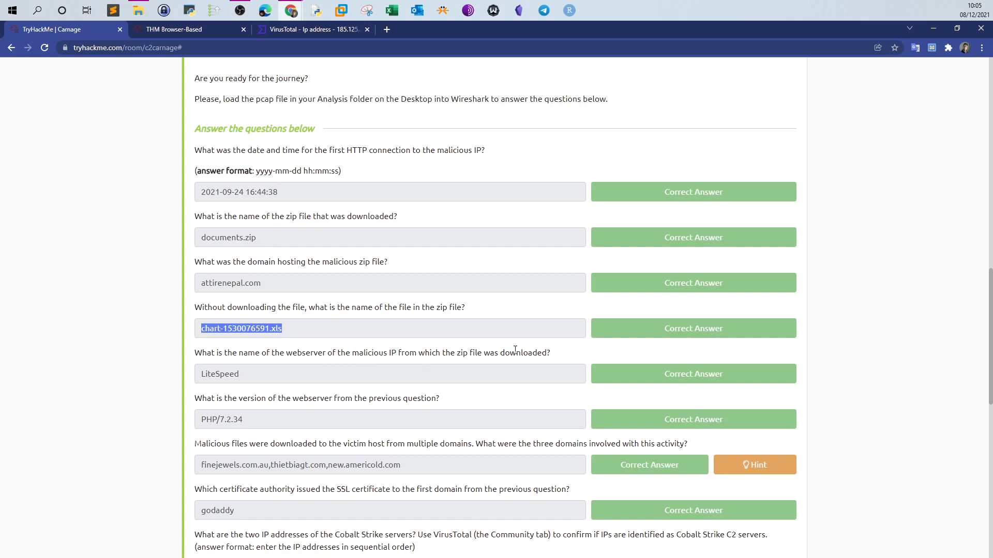
{"action": "left_click", "coordinate": [184, 30]}
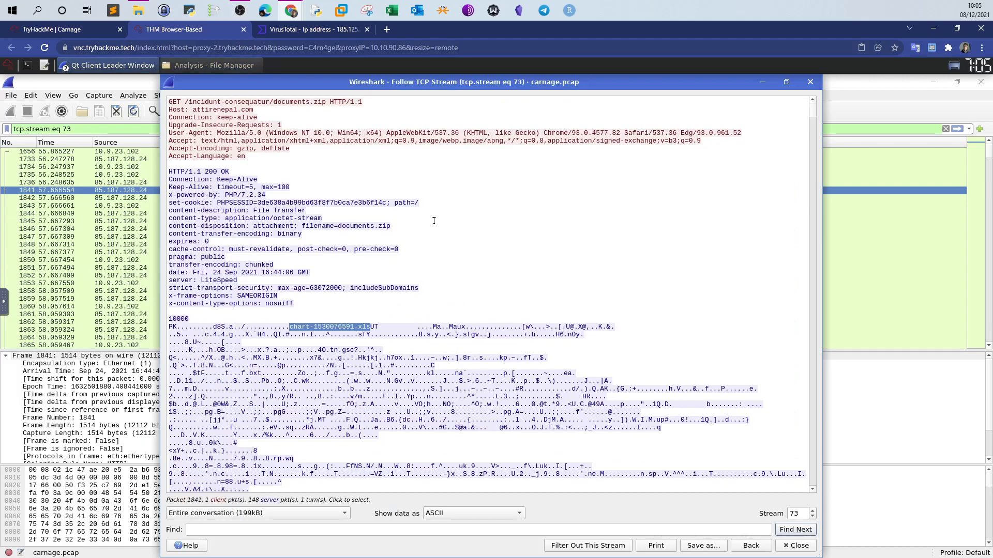
{"action": "left_click_drag", "start_coordinate": [311, 304], "coordinate": [169, 166]}
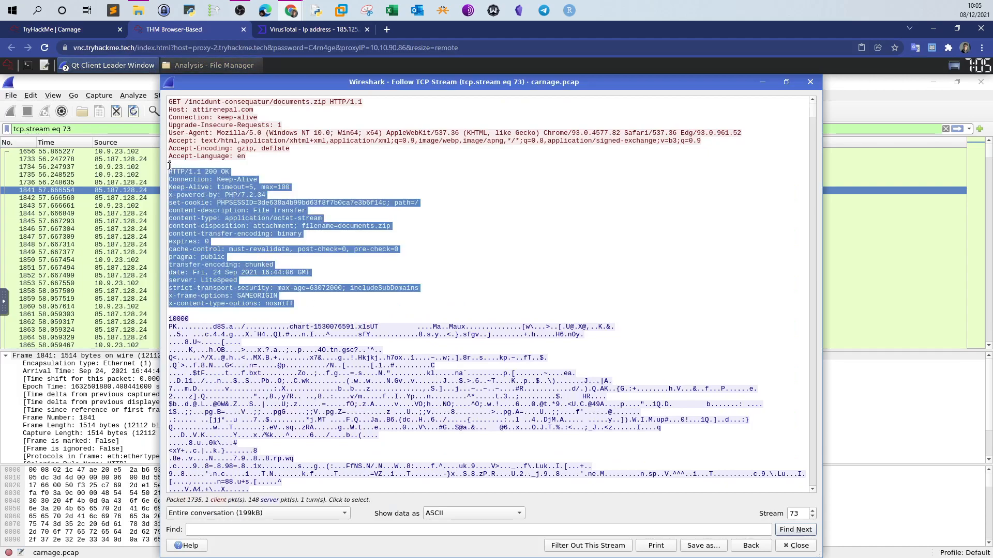
{"action": "left_click", "coordinate": [209, 297]}
{"action": "left_click_drag", "start_coordinate": [192, 279], "coordinate": [164, 275]}
{"action": "left_click", "coordinate": [243, 282]}
{"action": "left_click_drag", "start_coordinate": [240, 280], "coordinate": [201, 280]}
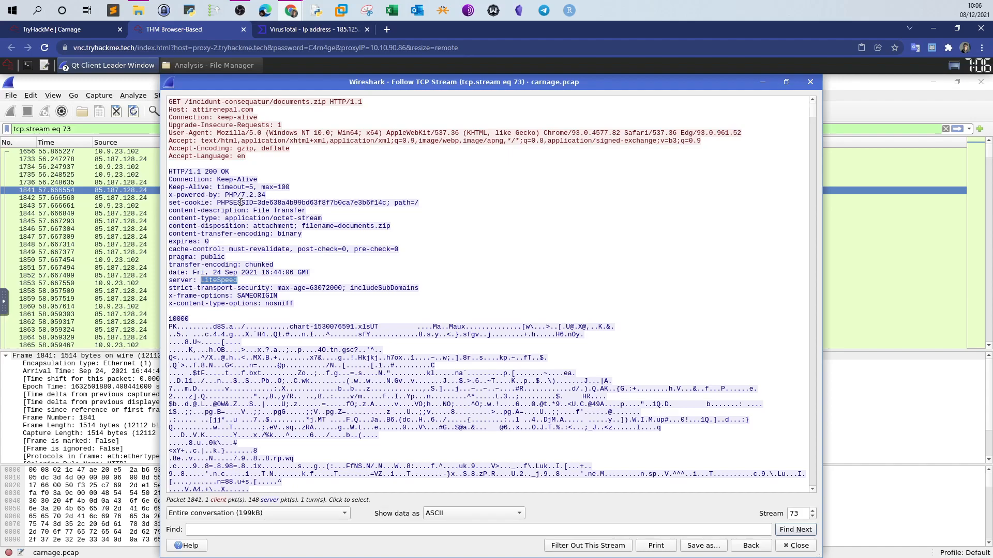
Locate the webserver version in the x-powered-by response header, then check the webserver name and version questions in the TryHackMe room
{"action": "left_click_drag", "start_coordinate": [217, 195], "coordinate": [166, 198]}
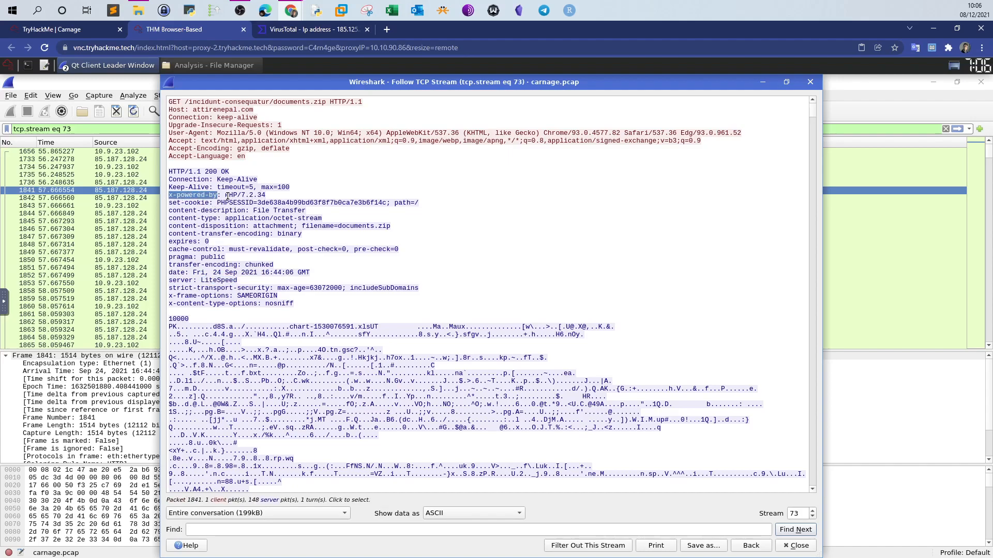
{"action": "left_click", "coordinate": [264, 196]}
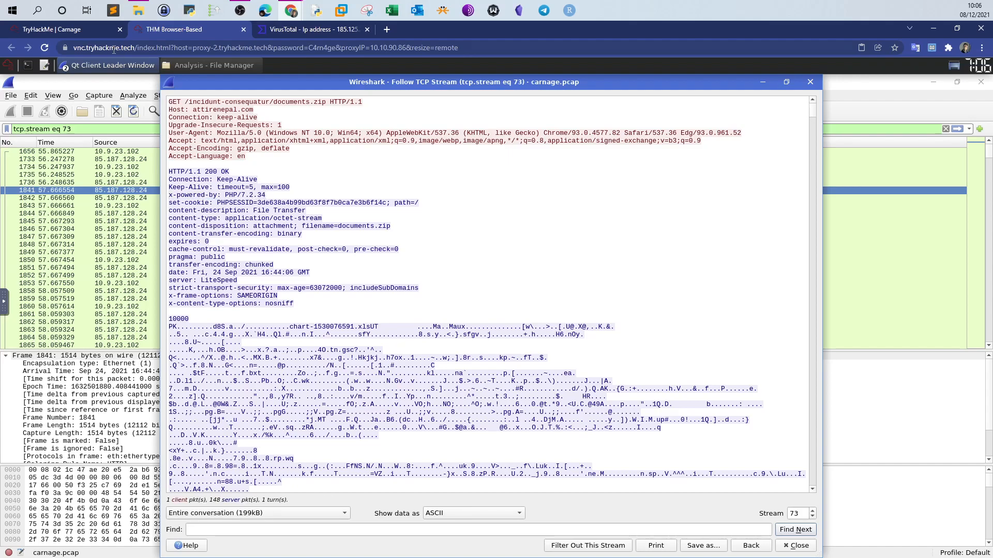
{"action": "left_click", "coordinate": [87, 32]}
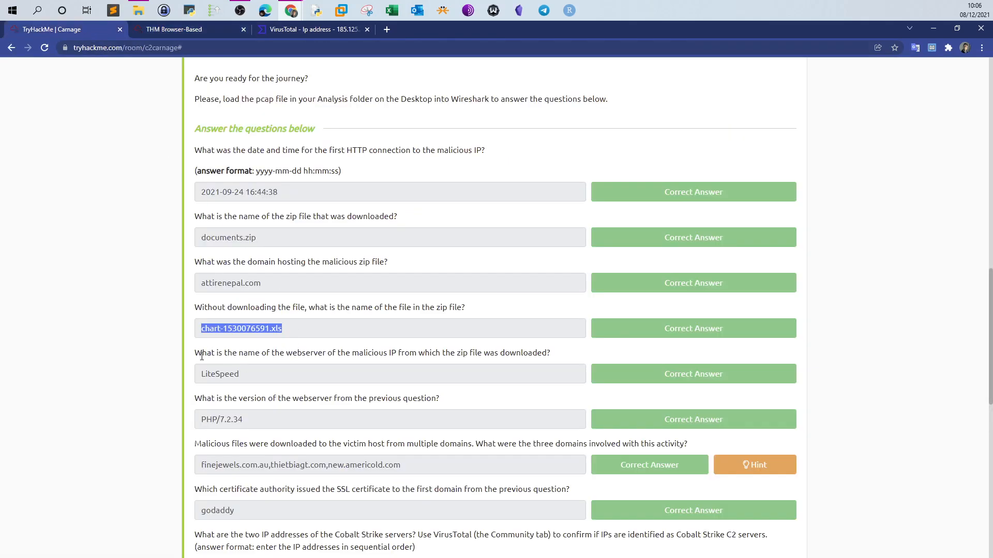
{"action": "left_click_drag", "start_coordinate": [203, 355], "coordinate": [252, 427]}
Read the question about the three domains serving malicious files and compare its answer with the earlier zip and xls file answers
{"action": "scroll", "coordinate": [135, 391], "scroll_direction": "down", "scroll_amount": 2}
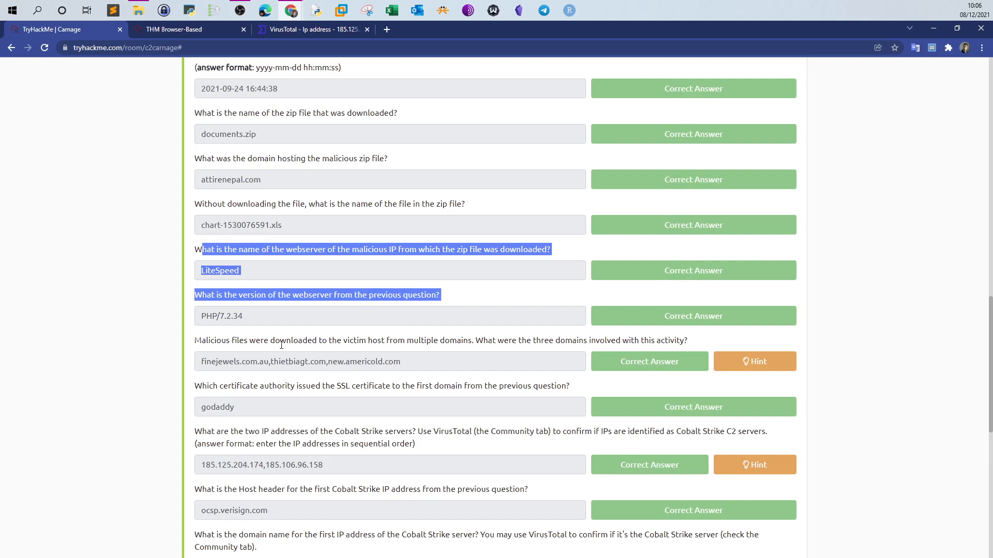
{"action": "left_click_drag", "start_coordinate": [195, 345], "coordinate": [617, 342]}
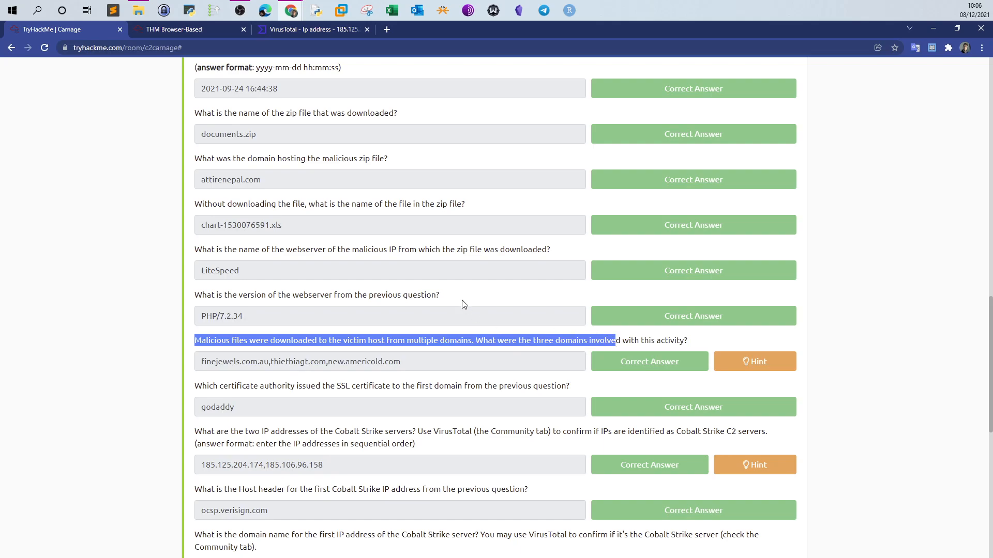
{"action": "scroll", "coordinate": [464, 304], "scroll_direction": "up", "scroll_amount": 1}
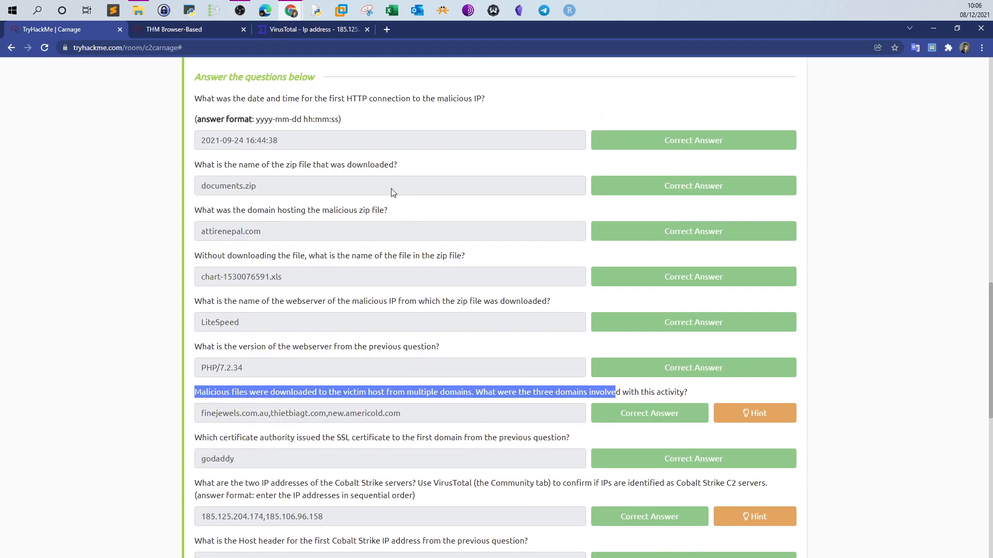
{"action": "left_click_drag", "start_coordinate": [388, 209], "coordinate": [318, 211]}
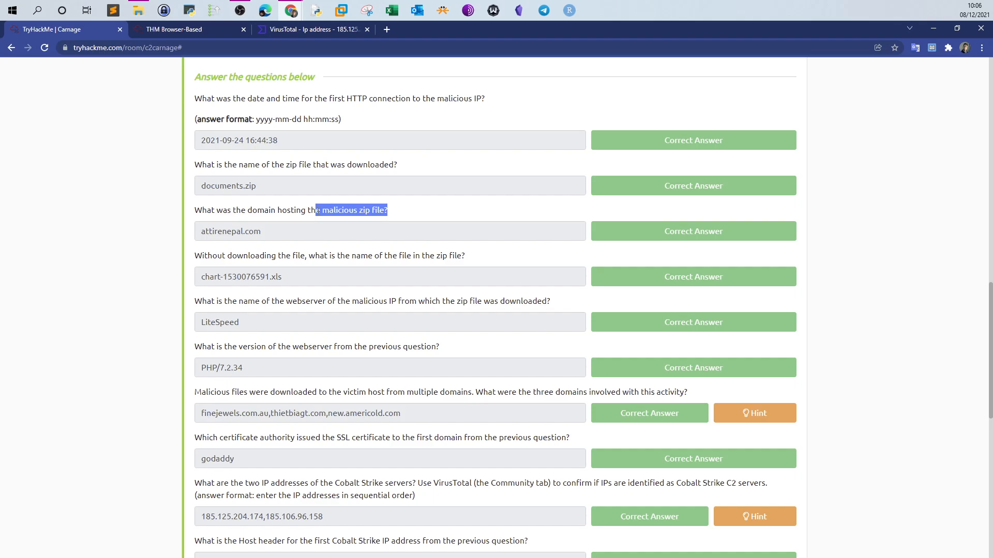
{"action": "left_click_drag", "start_coordinate": [282, 279], "coordinate": [202, 284]}
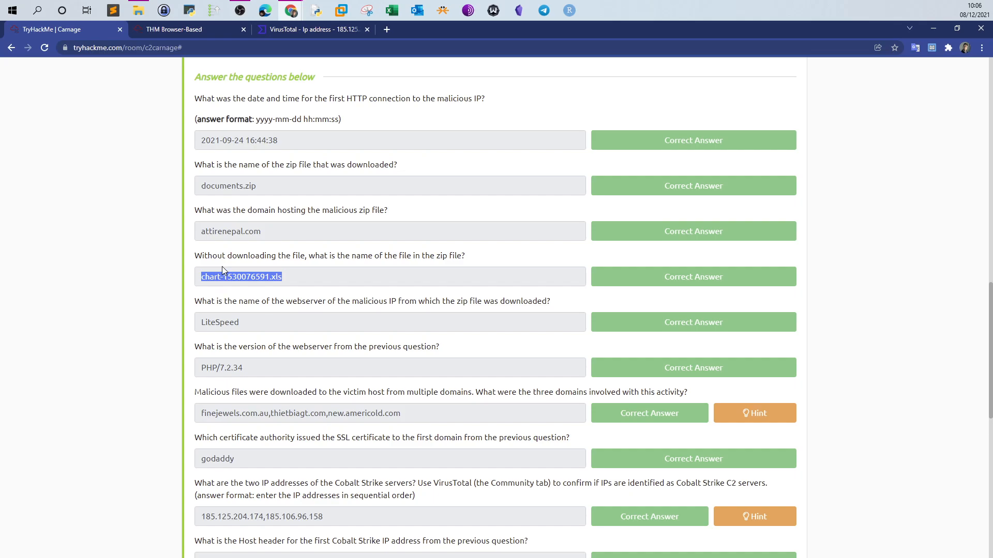
{"action": "left_click_drag", "start_coordinate": [201, 413], "coordinate": [384, 413]}
{"action": "left_click", "coordinate": [269, 280]}
{"action": "left_click_drag", "start_coordinate": [282, 278], "coordinate": [195, 278]}
{"action": "left_click_drag", "start_coordinate": [402, 420], "coordinate": [201, 420]}
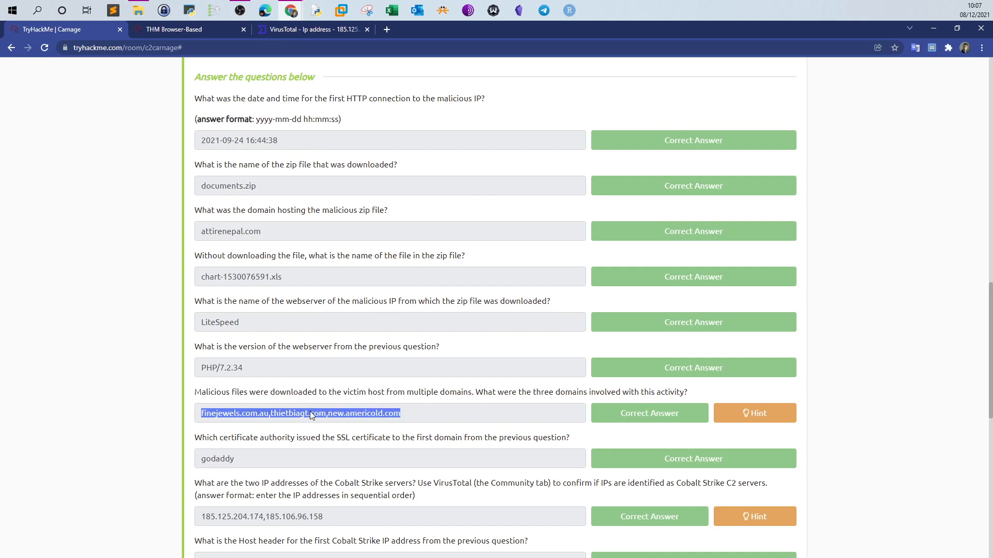
{"action": "left_click", "coordinate": [289, 416]}
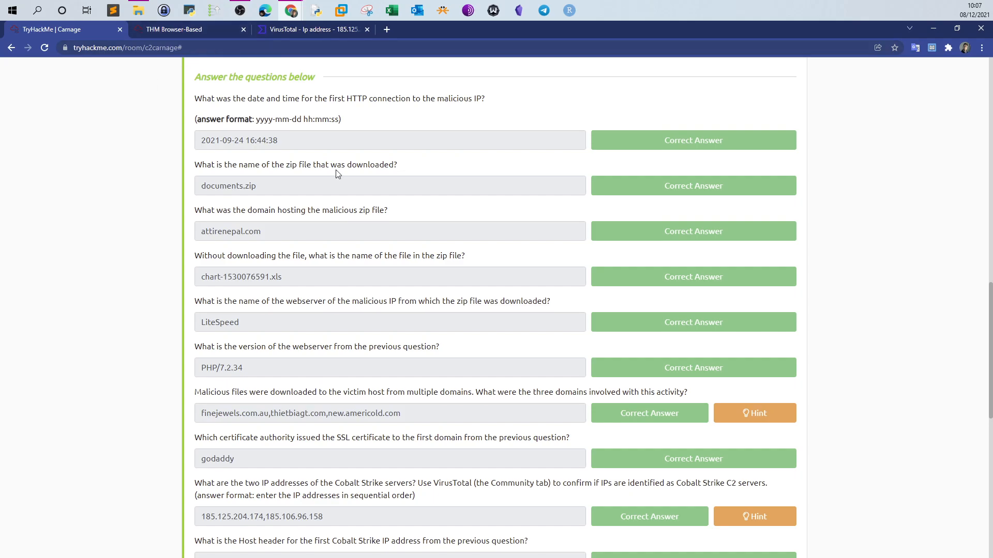
Open the hint for the three domains question and highlight the start and end times of its suggested HTTPS timeframe
{"action": "left_click", "coordinate": [763, 412]}
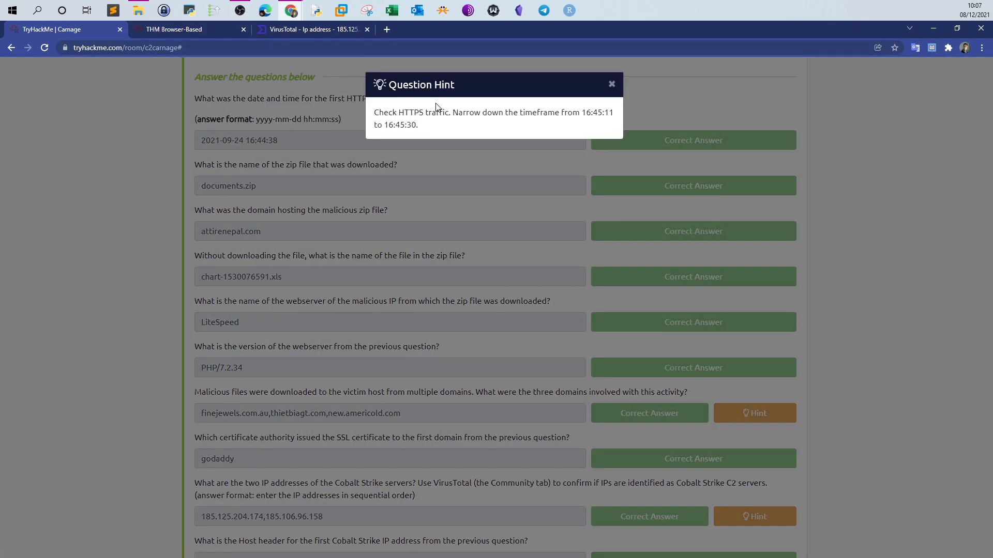
{"action": "left_click_drag", "start_coordinate": [373, 115], "coordinate": [587, 122]}
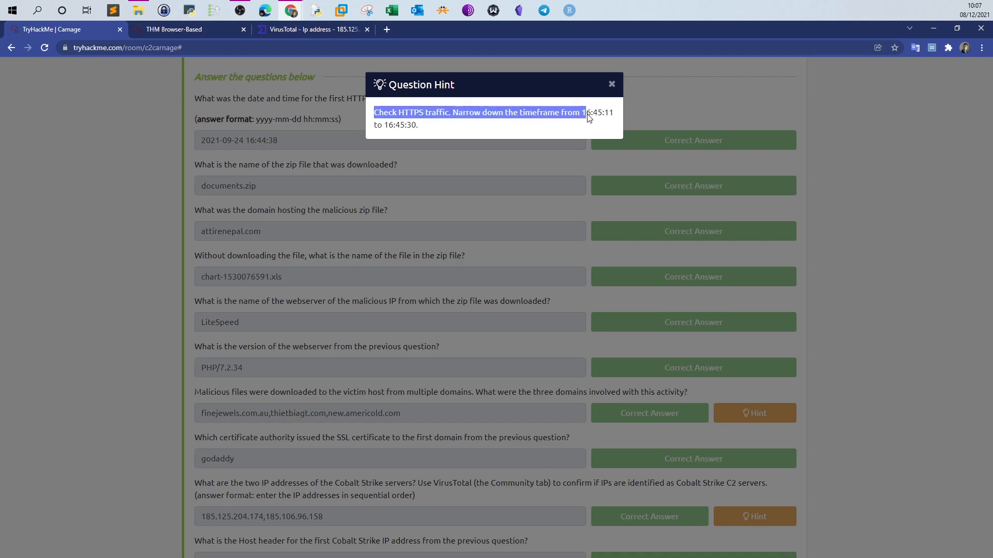
{"action": "left_click", "coordinate": [598, 122]}
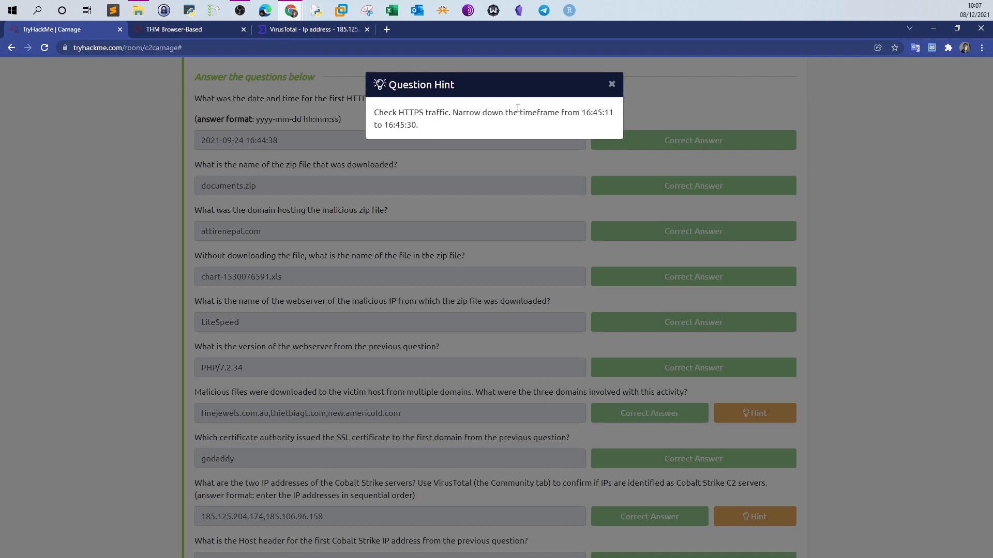
{"action": "left_click_drag", "start_coordinate": [420, 125], "coordinate": [388, 132]}
{"action": "left_click_drag", "start_coordinate": [581, 113], "coordinate": [613, 115]}
Switch to Wireshark, close the followed TCP stream and replace the display filter with tcp.port == 443
{"action": "left_click", "coordinate": [200, 32]}
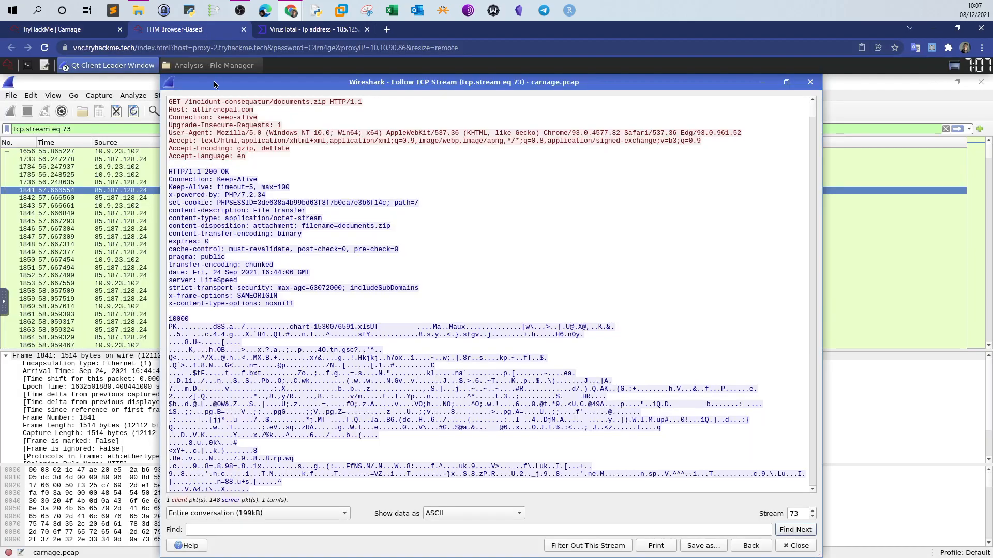
{"action": "left_click", "coordinate": [795, 543]}
{"action": "left_click_drag", "start_coordinate": [78, 129], "coordinate": [9, 131]}
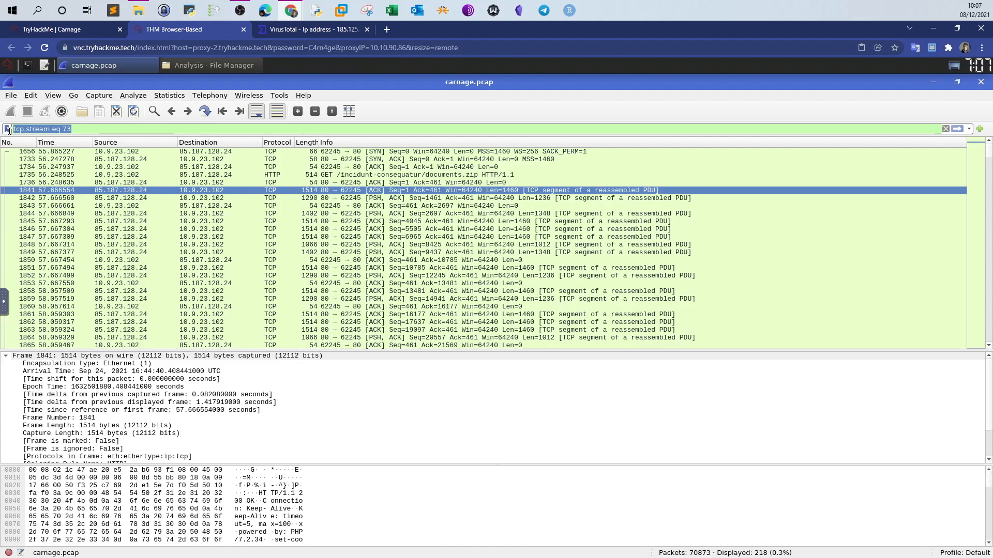
{"action": "type", "text": "tcp"}
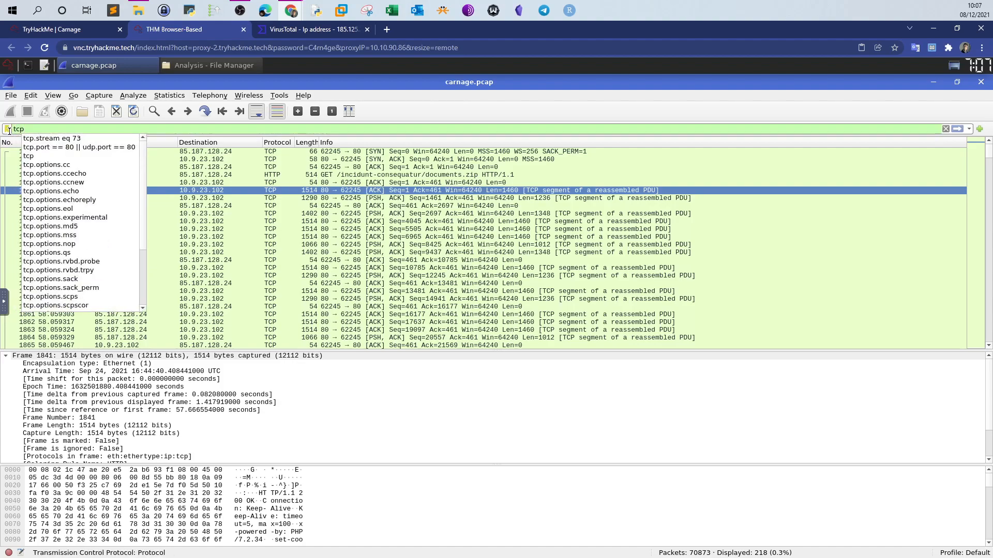
{"action": "type", "text": "."}
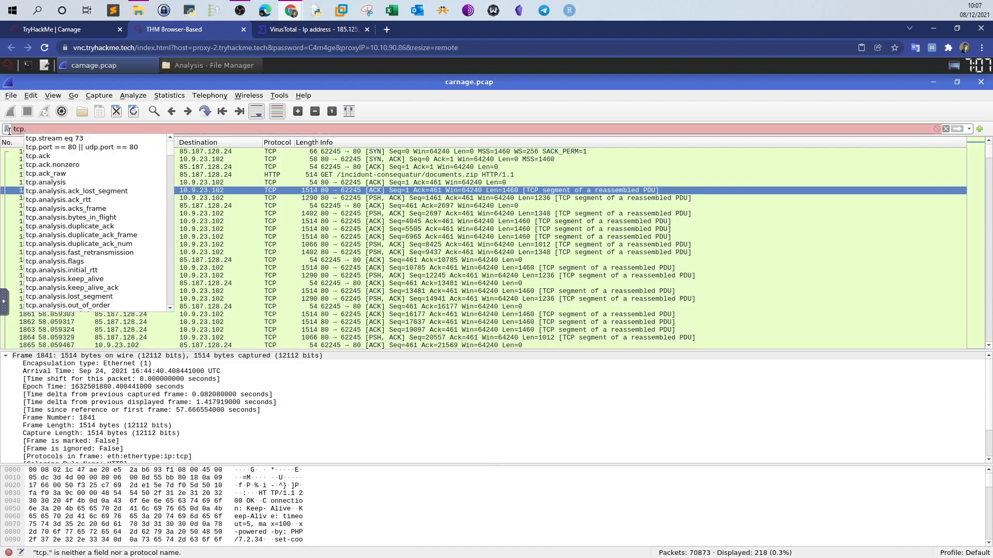
{"action": "type", "text": "port == "}
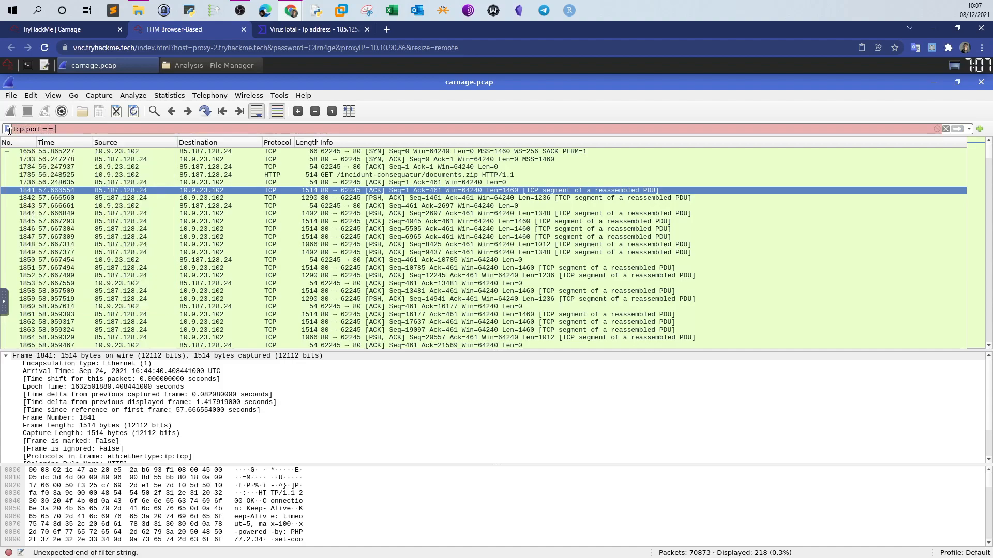
{"action": "type", "text": "443"}
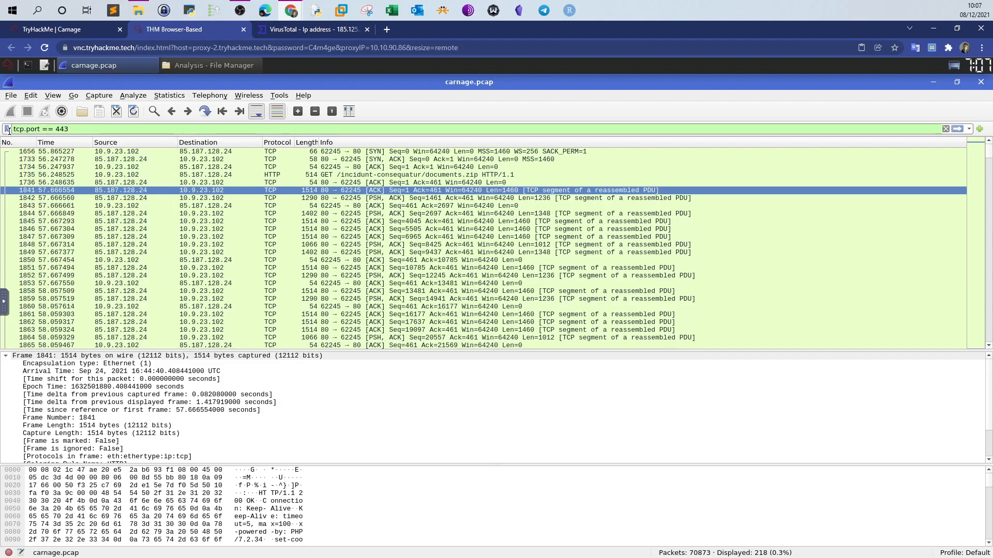
Extend the display filter with a start-time condition: and (frame.time >= "Sep24, 2021 16:45:11")
{"action": "type", "text": " and "}
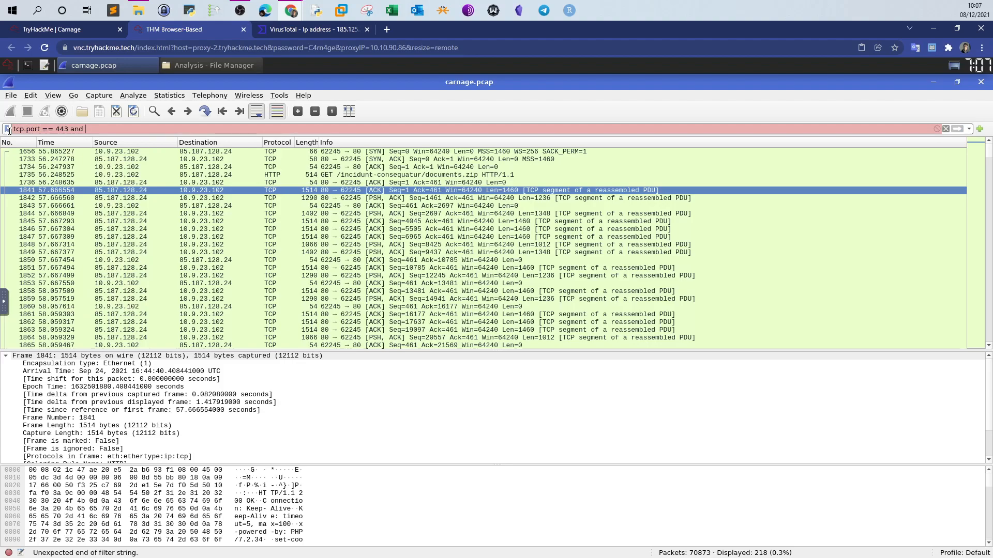
{"action": "type", "text": "(frame.time"}
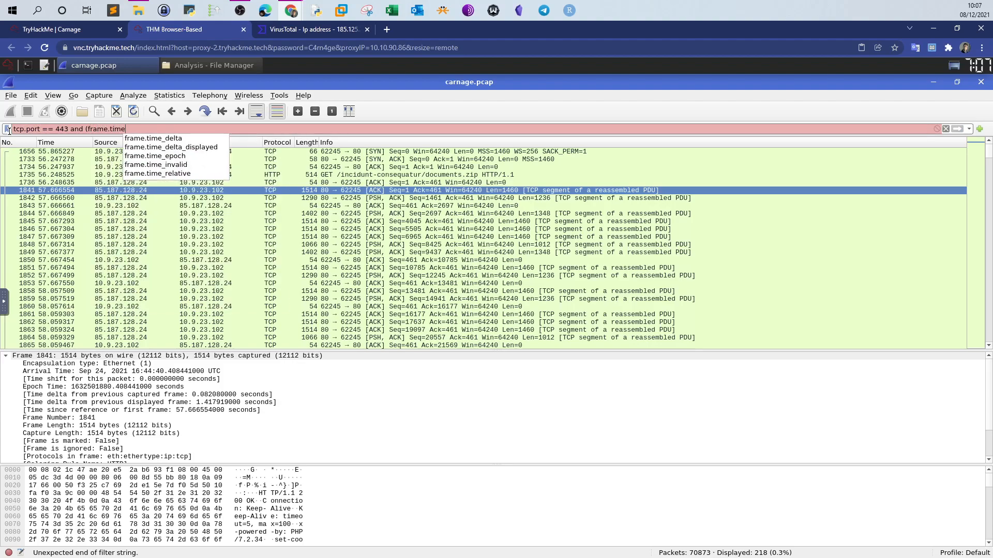
{"action": "type", "text": " <"}
{"action": "key", "text": "BackSpace"}
{"action": "type", "text": ">="}
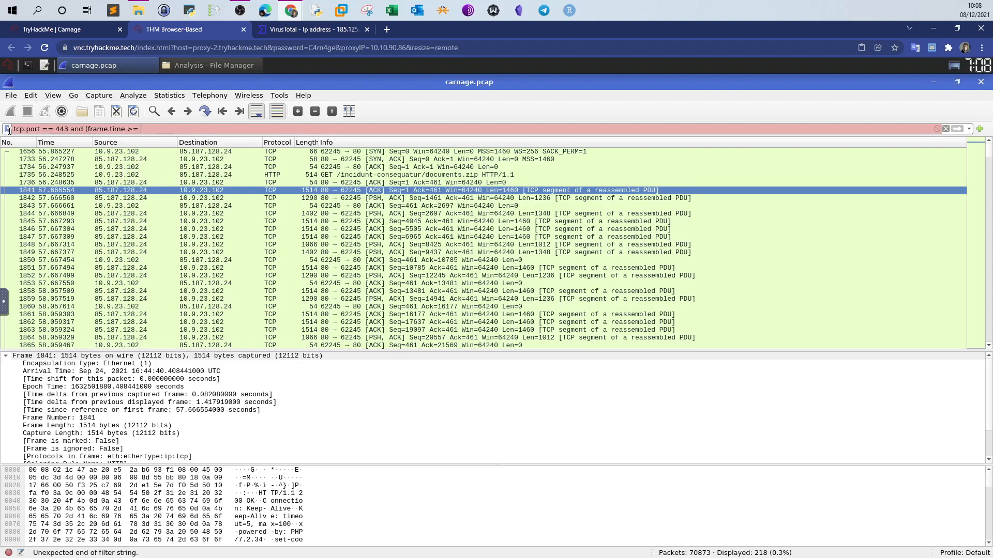
{"action": "type", "text": " \"\""}
{"action": "key", "text": "Left"}
{"action": "type", "text": "Sep24, 2021"}
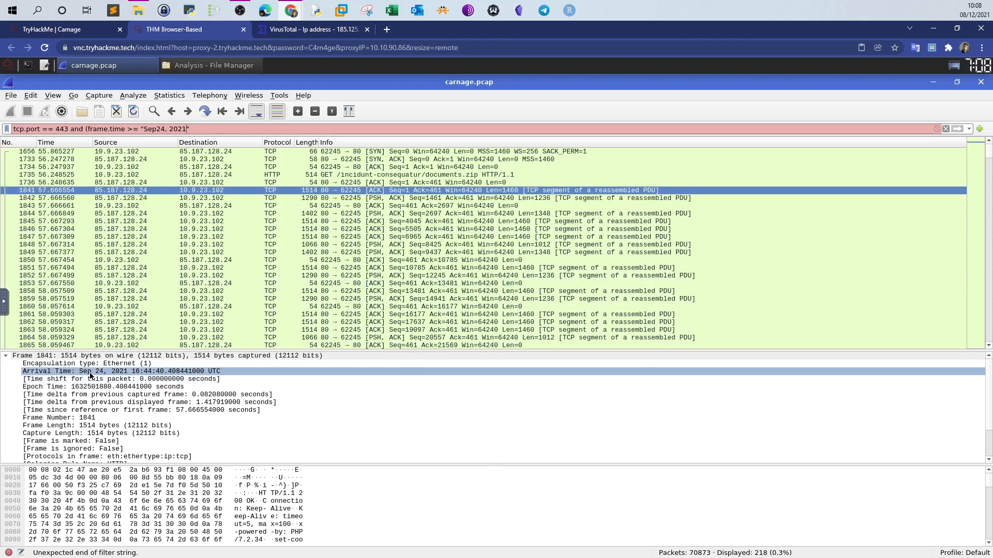
{"action": "left_click", "coordinate": [118, 373]}
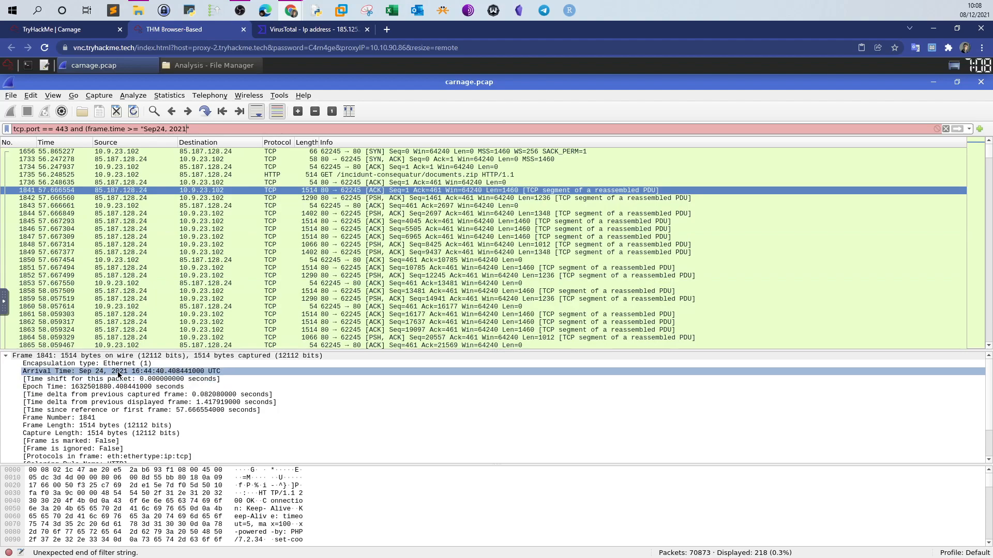
{"action": "left_click", "coordinate": [187, 132]}
{"action": "type", "text": "1 16:45:11\""}
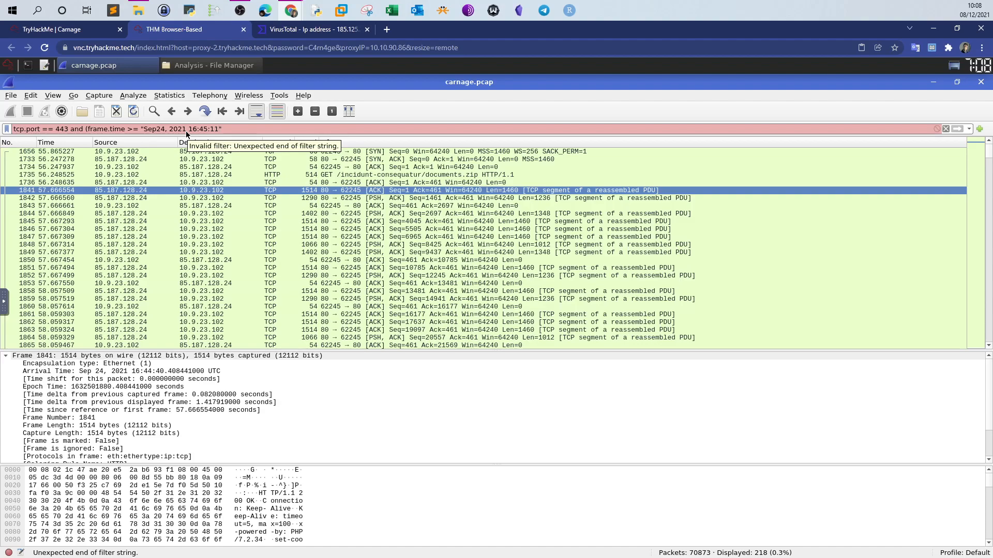
{"action": "type", "text": ")"}
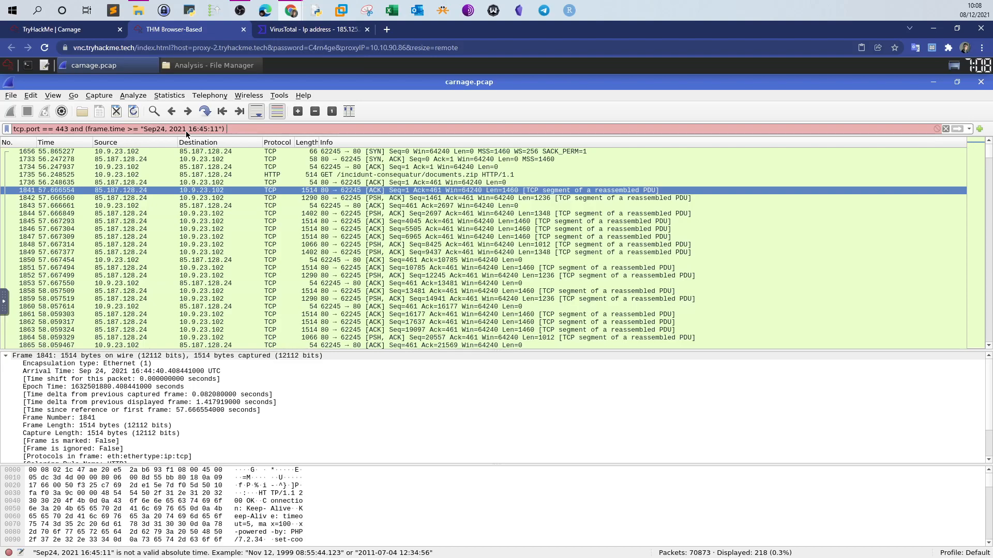
Append && (frame.time <= to the filter and copy the start timestamp Sep24, 2021 16:45:11 into the new condition
{"action": "type", "text": "**"}
{"action": "key", "text": "BackSpace"}
{"action": "key", "text": "BackSpace"}
{"action": "type", "text": "&&"}
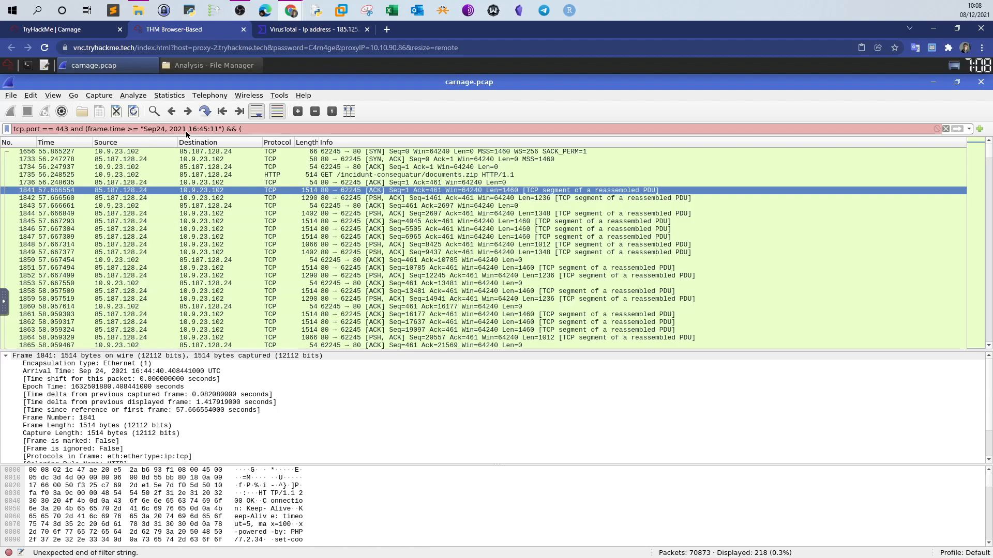
{"action": "type", "text": " (frame.time <="}
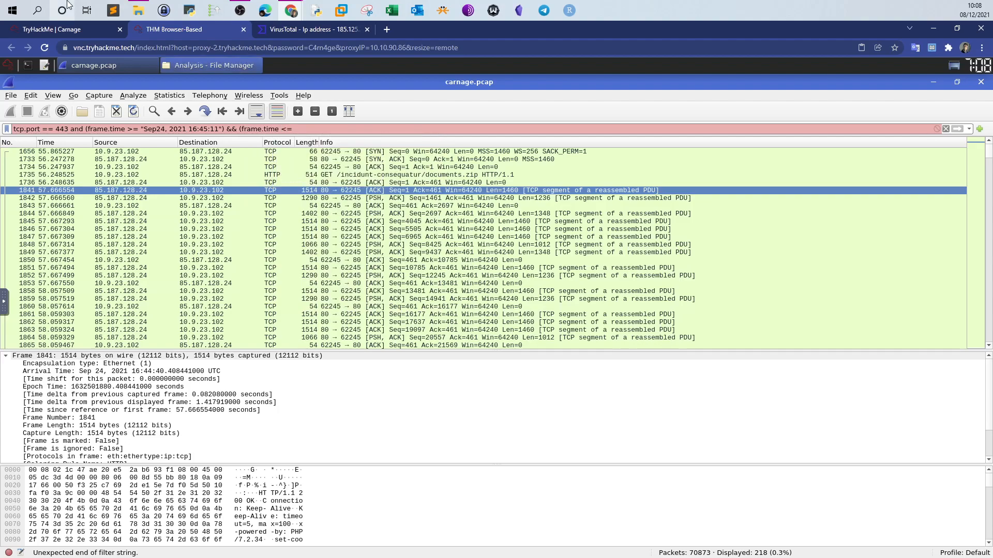
{"action": "left_click_drag", "start_coordinate": [144, 129], "coordinate": [218, 128]}
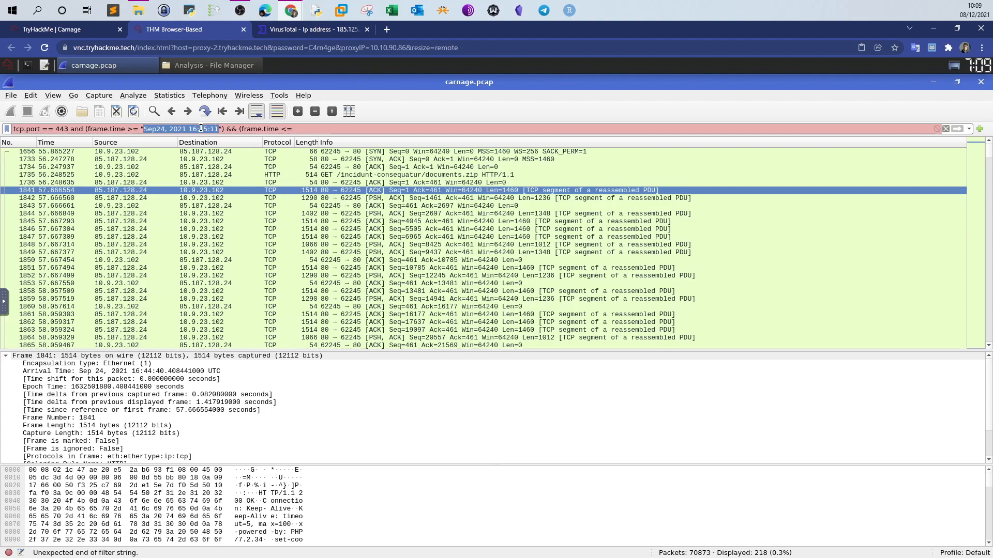
{"action": "left_click", "coordinate": [313, 129]}
{"action": "type", "text": "Sep24, 2021 16:45:11"}
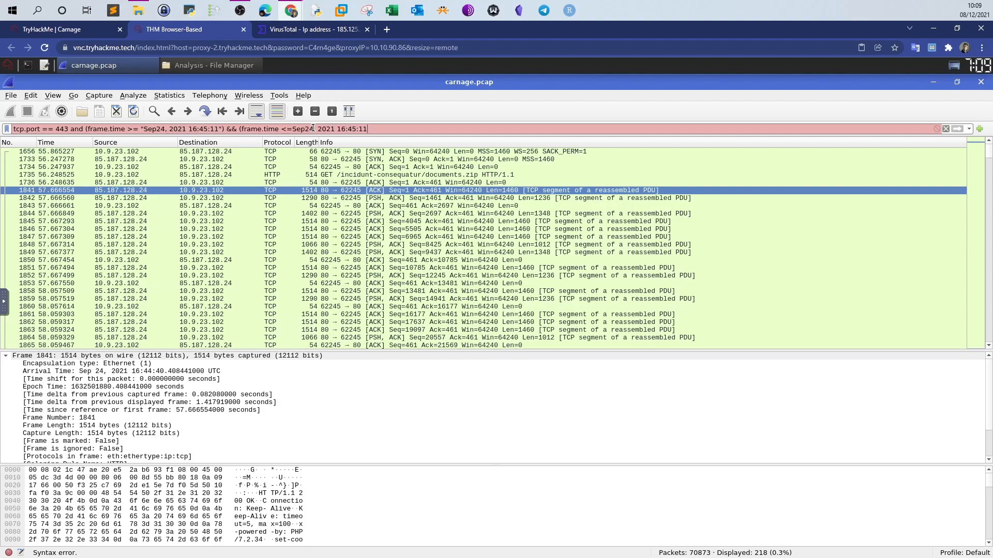
Check the hint's end time, set the second timestamp's seconds to 30, and complete its quotation marks and closing parenthesis
{"action": "double_click", "coordinate": [371, 129]}
{"action": "left_click", "coordinate": [95, 32]}
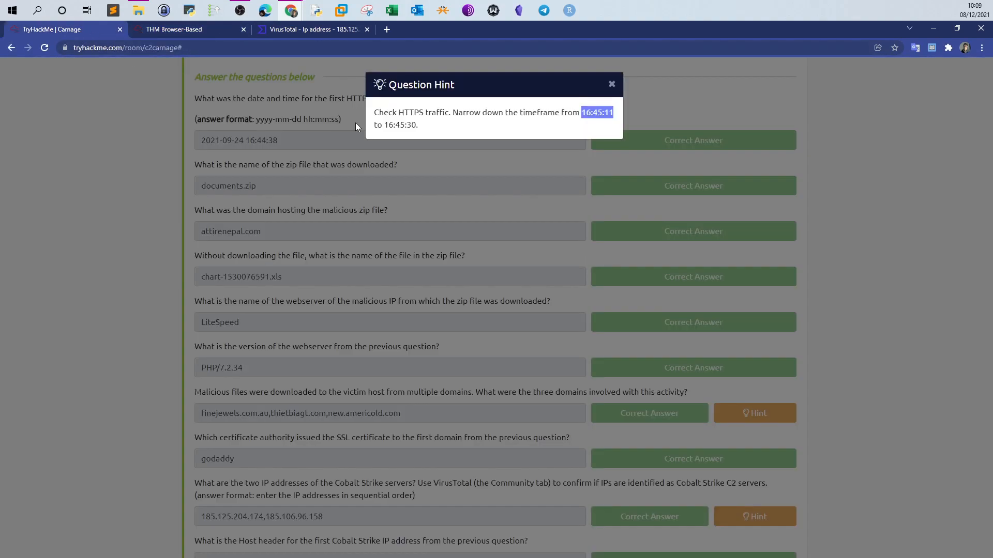
{"action": "left_click", "coordinate": [213, 32]}
{"action": "type", "text": "30"}
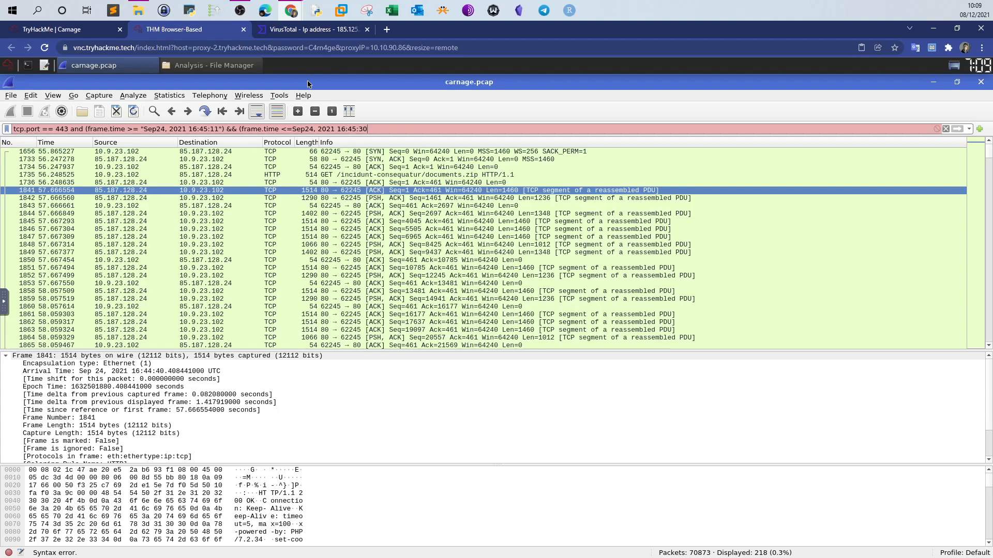
{"action": "type", "text": "\""}
{"action": "type", "text": "\""}
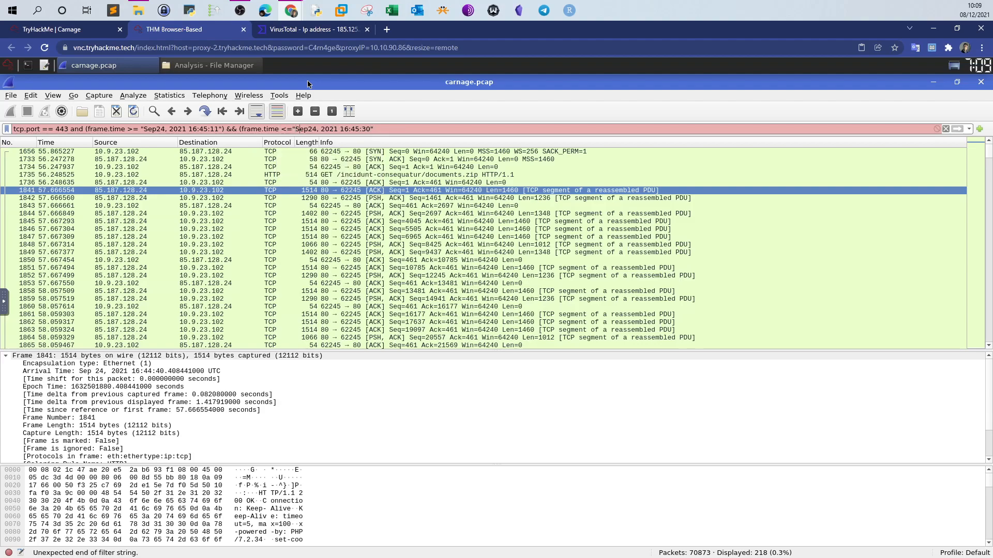
{"action": "type", "text": ")"}
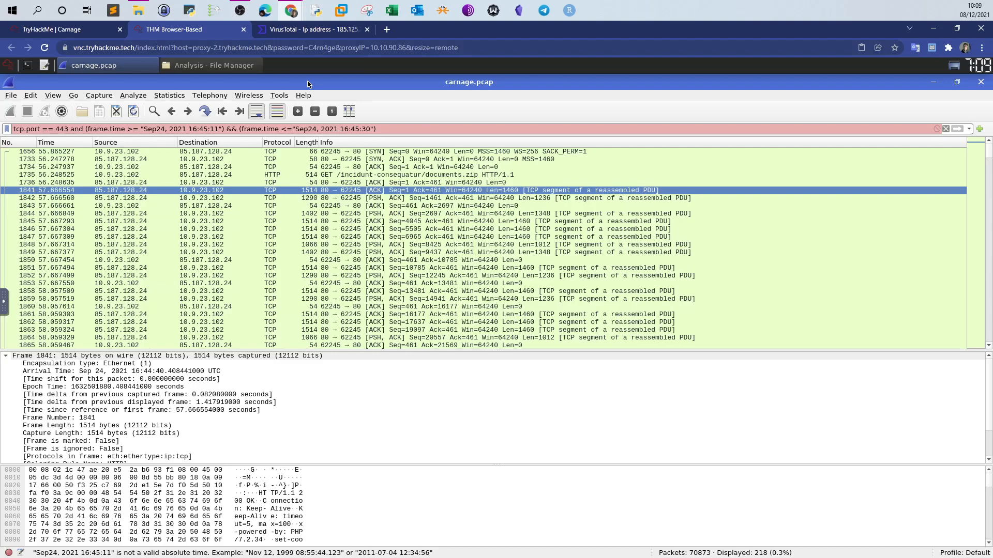
Try removing the space before the opening quote of the filter's start timestamp
{"action": "key", "text": "Left"}
{"action": "key", "text": "Left"}
{"action": "key", "text": "Left"}
{"action": "key", "text": "Left"}
{"action": "key", "text": "Left"}
{"action": "key", "text": "Left"}
{"action": "key", "text": "Left"}
{"action": "key", "text": "Left"}
{"action": "key", "text": "Left"}
{"action": "key", "text": "Left"}
{"action": "key", "text": "Left"}
{"action": "key", "text": "Left"}
{"action": "key", "text": "Left"}
{"action": "key", "text": "Left"}
{"action": "key", "text": "Left"}
{"action": "key", "text": "Left"}
{"action": "key", "text": "Left"}
{"action": "key", "text": "Left"}
{"action": "key", "text": "Left"}
{"action": "key", "text": "Left"}
{"action": "key", "text": "BackSpace"}
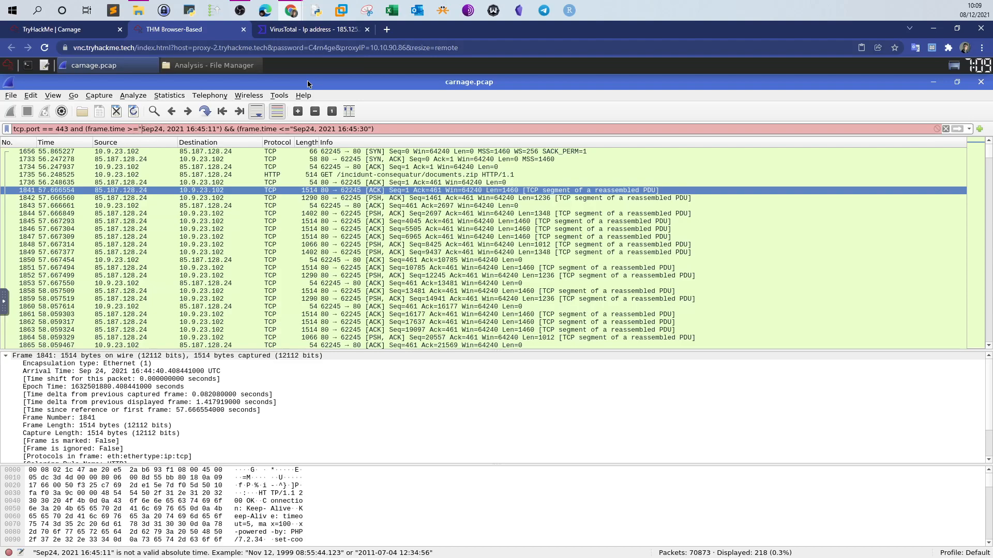
{"action": "key", "text": "Right"}
{"action": "key", "text": "Right"}
{"action": "key", "text": "Right"}
{"action": "key", "text": "Right"}
{"action": "key", "text": "Right"}
{"action": "key", "text": "Right"}
{"action": "key", "text": "Right"}
{"action": "key", "text": "Right"}
{"action": "key", "text": "Right"}
{"action": "key", "text": "Right"}
{"action": "key", "text": "Right"}
{"action": "key", "text": "Right"}
{"action": "key", "text": "Right"}
{"action": "key", "text": "Right"}
{"action": "key", "text": "Right"}
{"action": "key", "text": "Right"}
{"action": "key", "text": "Right"}
{"action": "key", "text": "Right"}
{"action": "key", "text": "Right"}
{"action": "key", "text": "Right"}
{"action": "key", "text": "Left"}
{"action": "key", "text": "Left"}
{"action": "key", "text": "Left"}
{"action": "key", "text": "Left"}
{"action": "key", "text": "Left"}
{"action": "key", "text": "Left"}
{"action": "key", "text": "Left"}
{"action": "key", "text": "Left"}
{"action": "key", "text": "Left"}
{"action": "key", "text": "Left"}
{"action": "key", "text": "Left"}
{"action": "key", "text": "Left"}
{"action": "key", "text": "Left"}
{"action": "key", "text": "Left"}
{"action": "key", "text": "Left"}
{"action": "key", "text": "Left"}
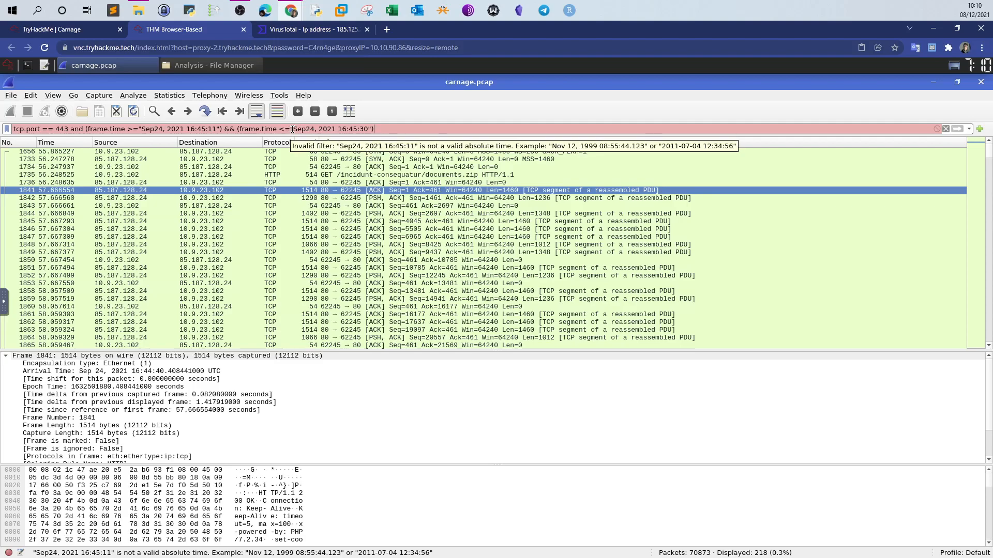
Put a space after both comparison operators, write both dates as Sep 24, 2021, and apply the display filter
{"action": "left_click", "coordinate": [292, 129]}
{"action": "type", "text": "\""}
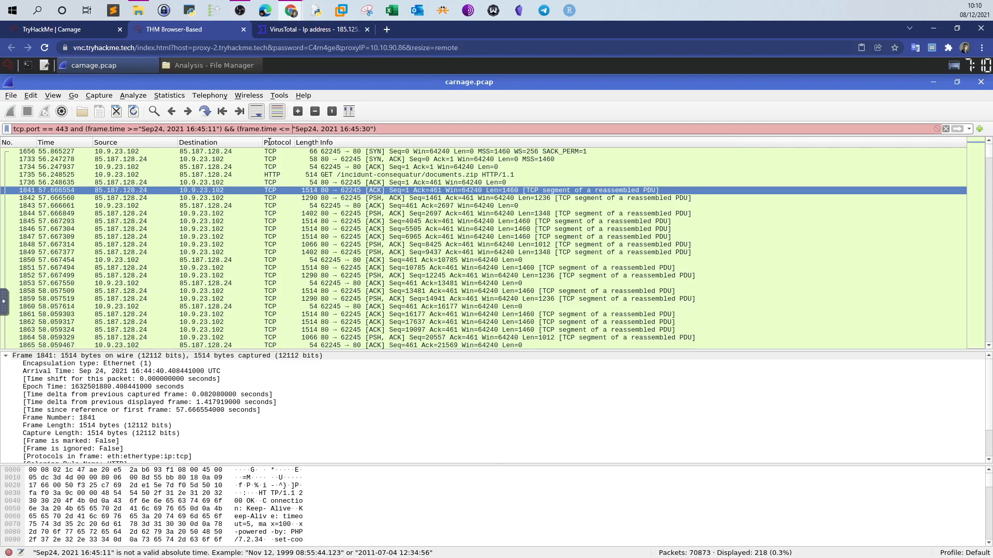
{"action": "left_click", "coordinate": [140, 129]}
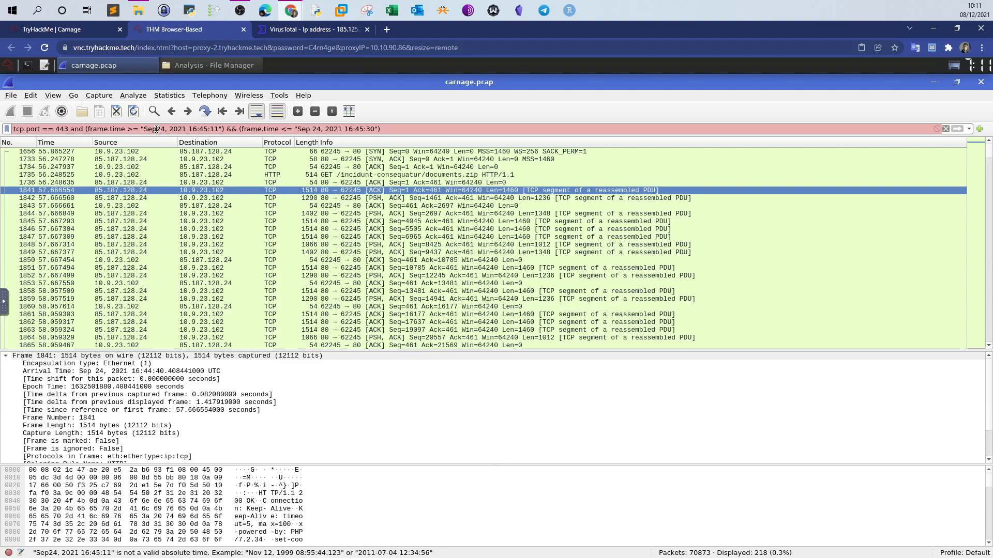
{"action": "left_click", "coordinate": [156, 129]}
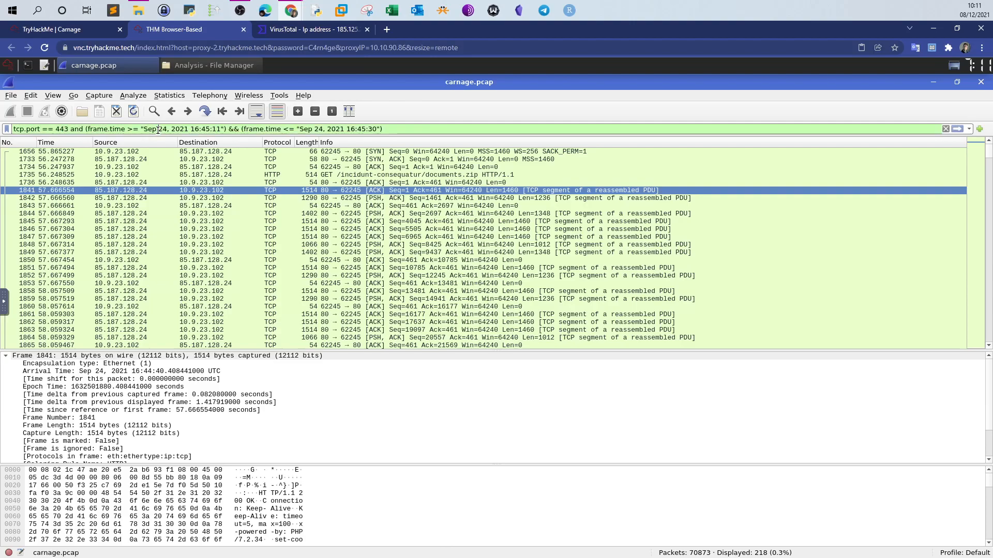
{"action": "left_click", "coordinate": [392, 128]}
{"action": "key", "text": "Return"}
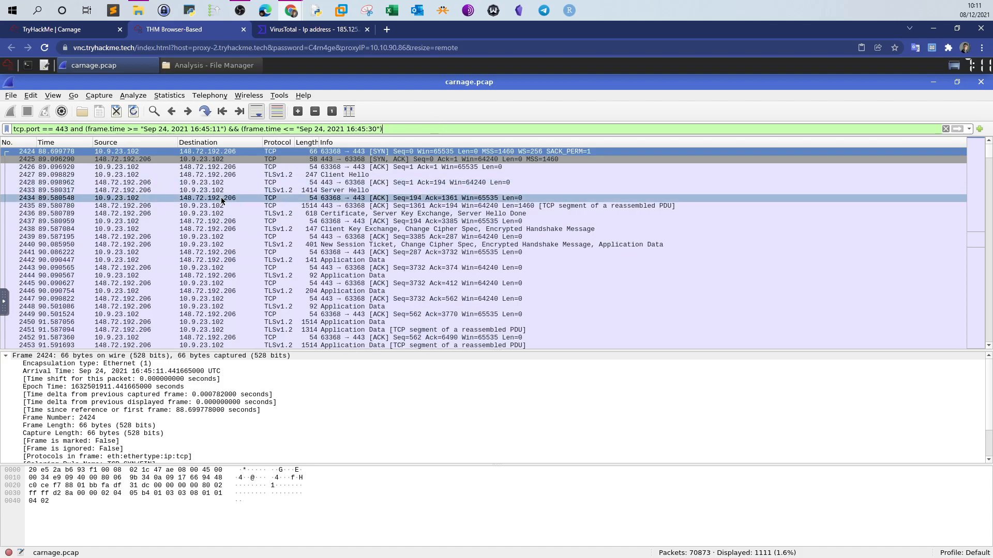
Follow the TCP stream of the first Client Hello packet and highlight the domain name in the client's request
{"action": "left_click", "coordinate": [351, 176]}
{"action": "right_click", "coordinate": [352, 178]}
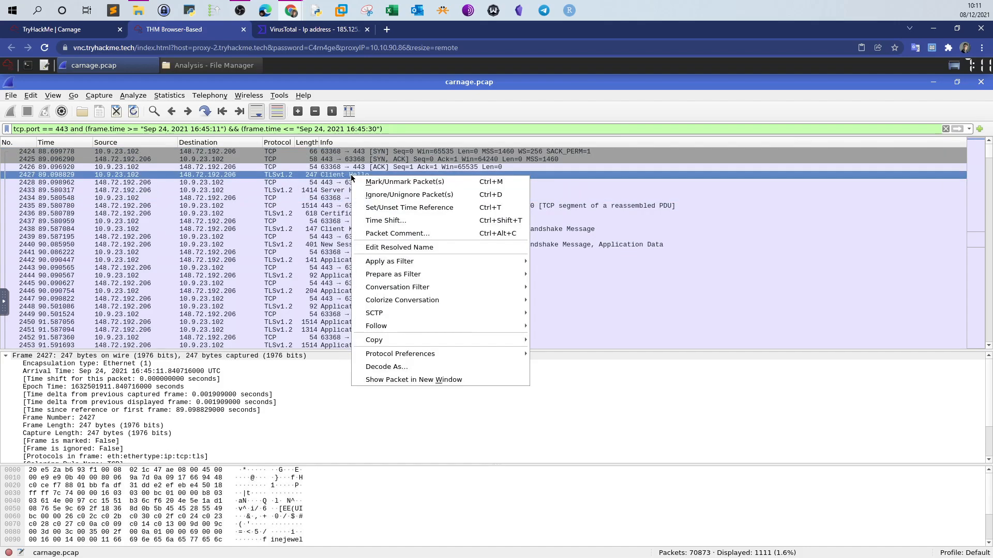
{"action": "mouse_move", "coordinate": [408, 326]}
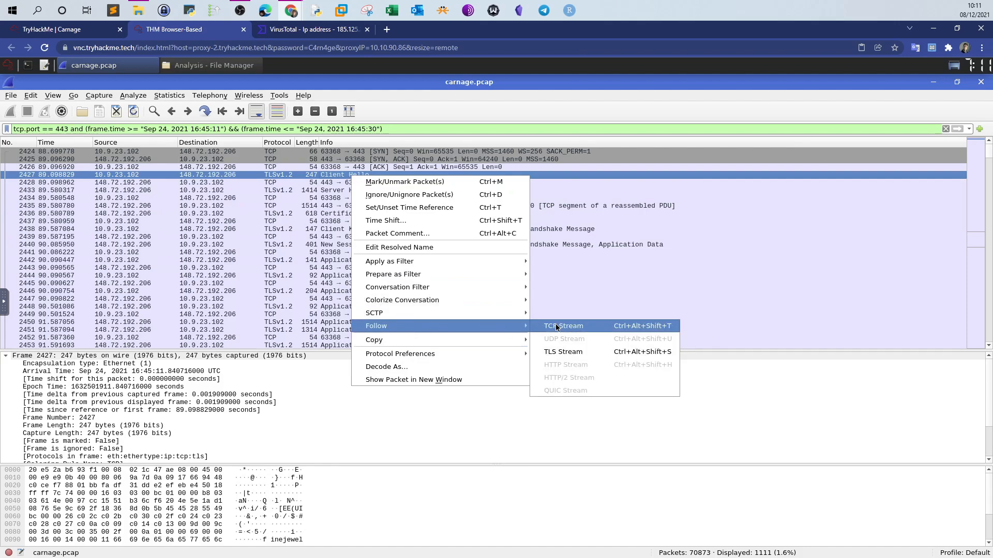
{"action": "left_click", "coordinate": [556, 325]}
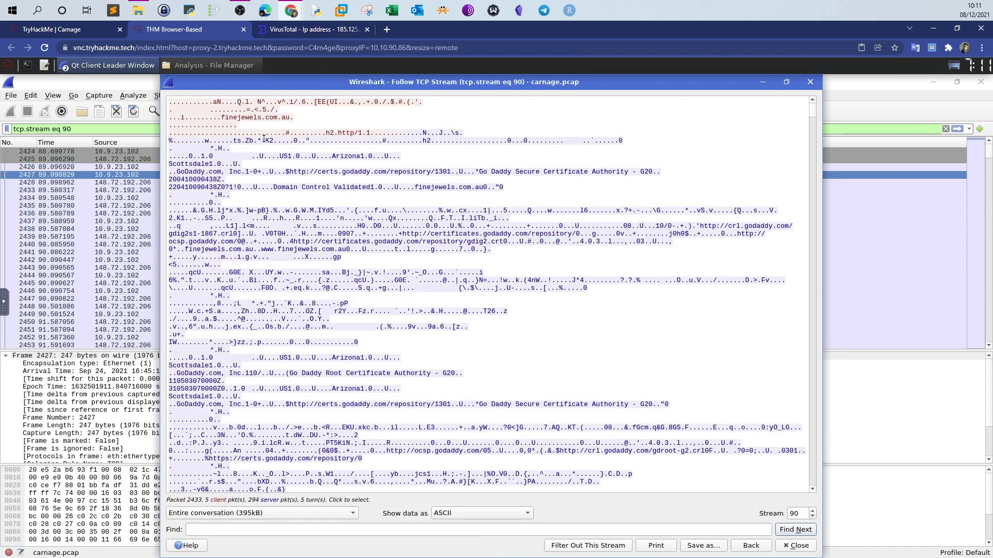
{"action": "left_click_drag", "start_coordinate": [221, 116], "coordinate": [291, 115]}
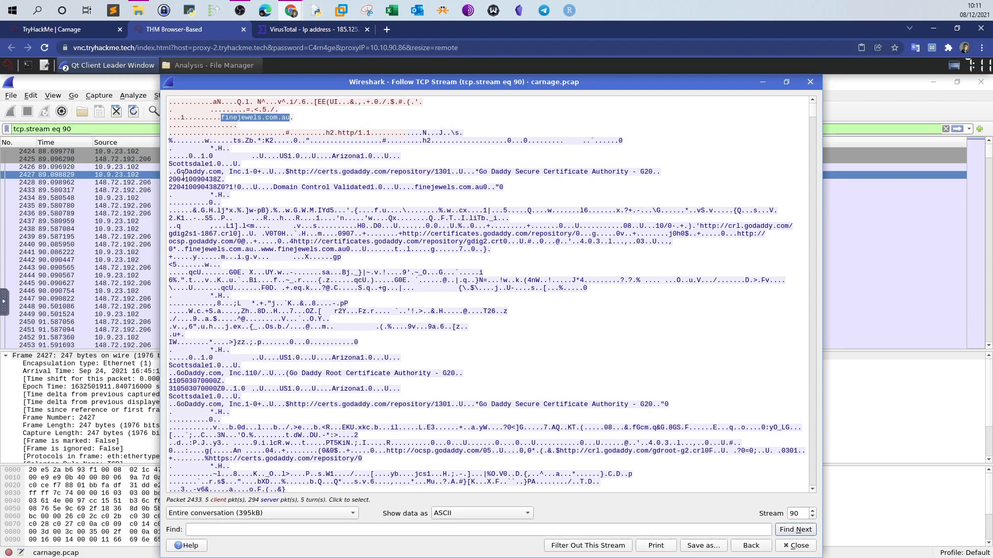
Highlight the certificate issuer's name and the start of its repository URL in the stream's server response
{"action": "left_click_drag", "start_coordinate": [177, 171], "coordinate": [219, 169]}
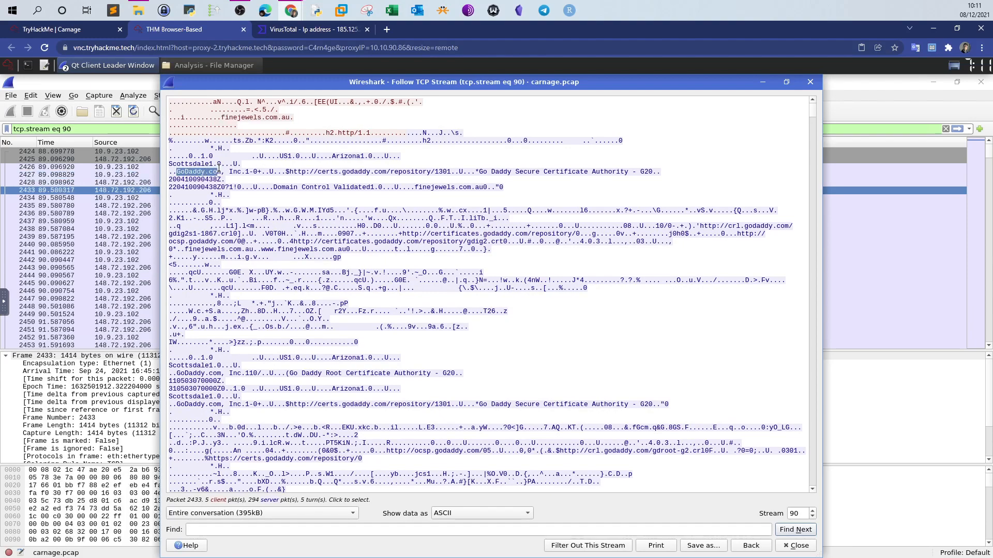
{"action": "left_click", "coordinate": [214, 171]}
{"action": "left_click_drag", "start_coordinate": [185, 171], "coordinate": [205, 172]}
{"action": "left_click_drag", "start_coordinate": [289, 171], "coordinate": [335, 171]}
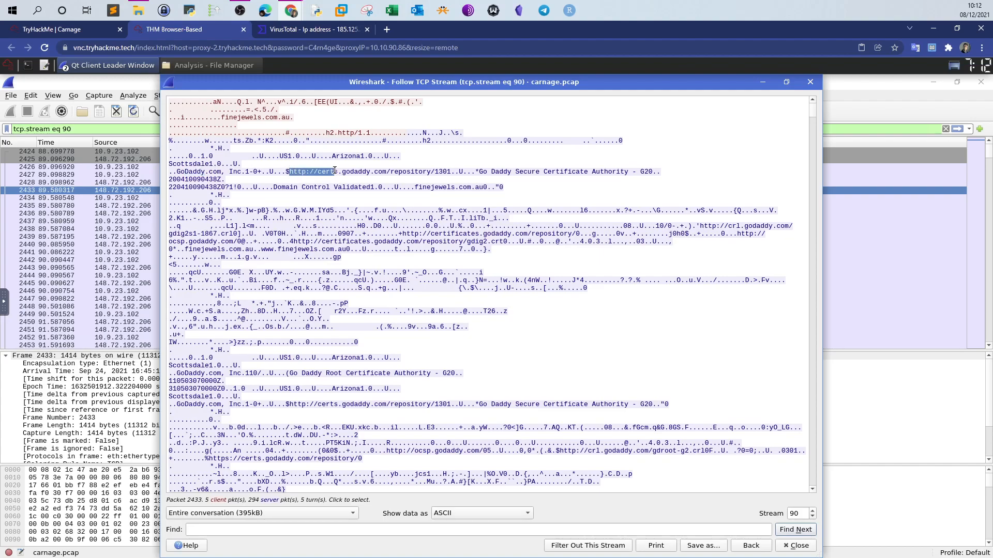
Close the stream and reapply the port 443 filter covering Sep 24, 2021 16:45:11 to 16:45:30, selecting the first Client Hello packet
{"action": "left_click", "coordinate": [804, 546]}
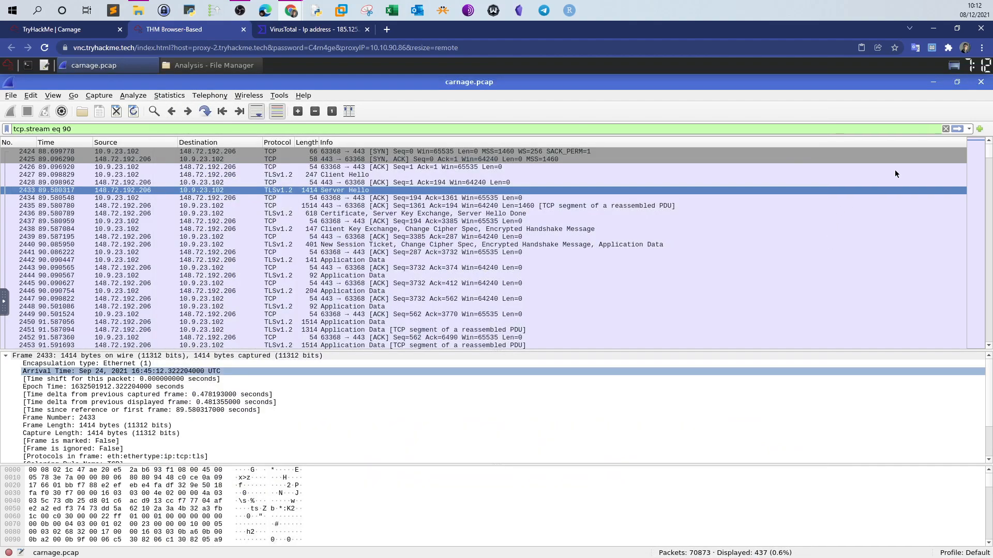
{"action": "left_click", "coordinate": [967, 129]}
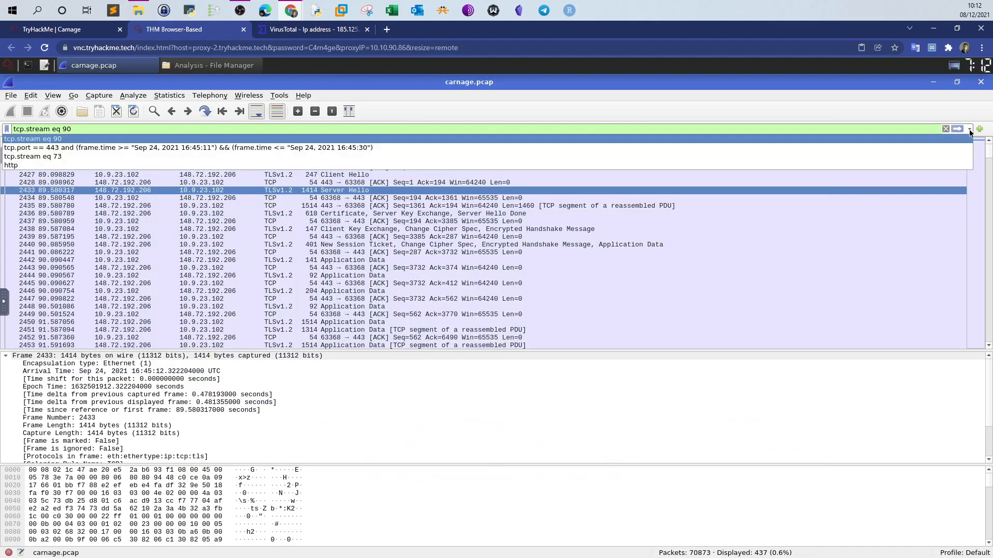
{"action": "left_click", "coordinate": [88, 147]}
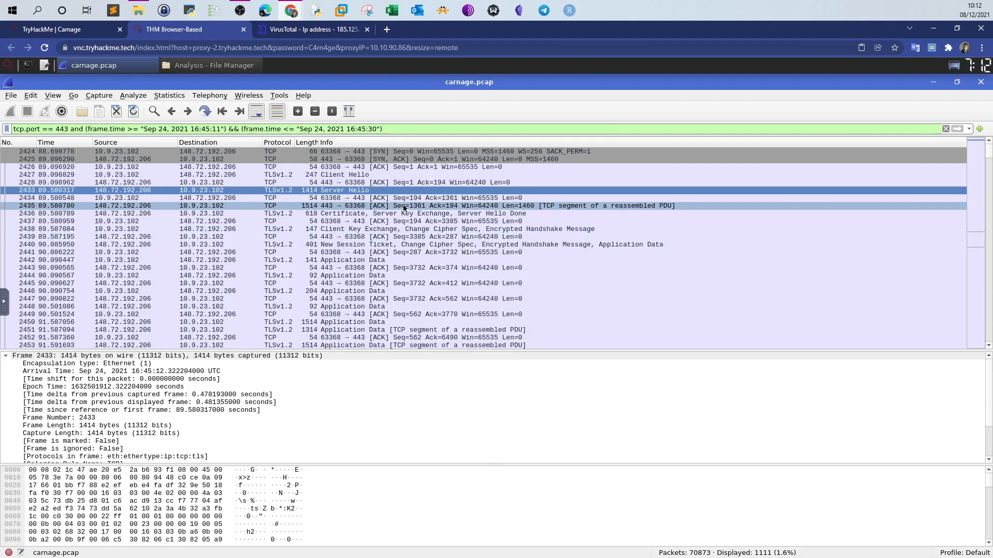
{"action": "left_click", "coordinate": [342, 176]}
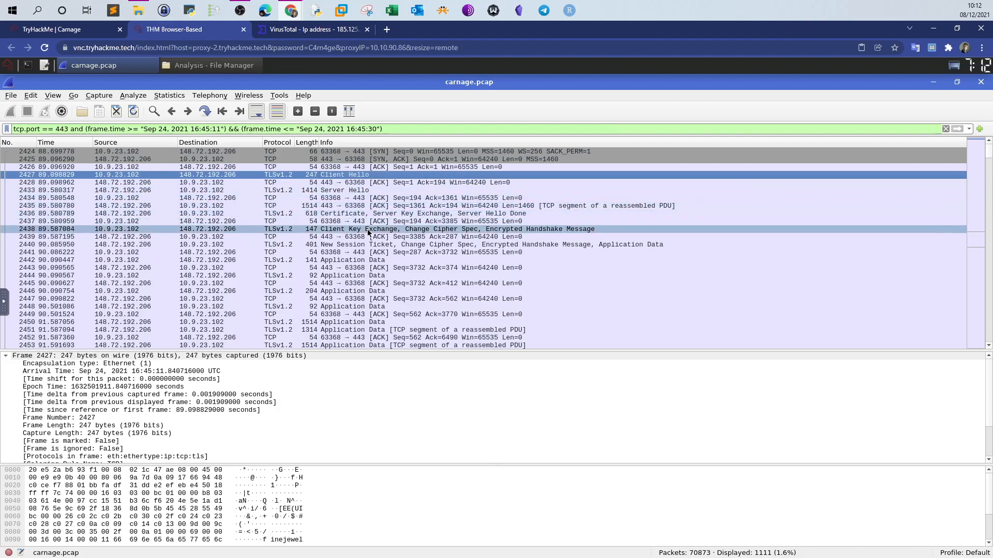
Look through the filtered packets for the next Client Hello and select the one sent to 13.69.109.131
{"action": "scroll", "coordinate": [369, 235], "scroll_direction": "down", "scroll_amount": 3}
{"action": "scroll", "coordinate": [369, 237], "scroll_direction": "down", "scroll_amount": 6}
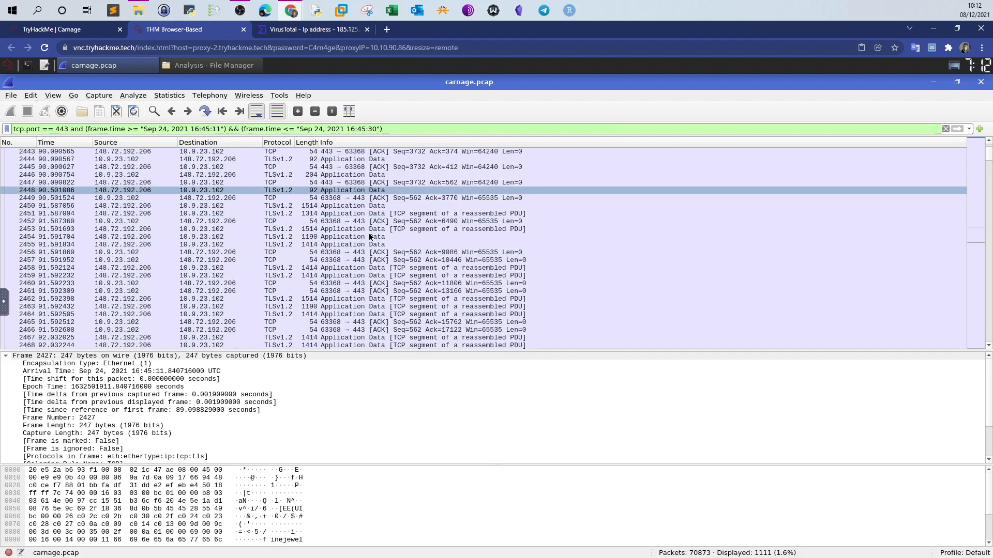
{"action": "scroll", "coordinate": [370, 236], "scroll_direction": "down", "scroll_amount": 11}
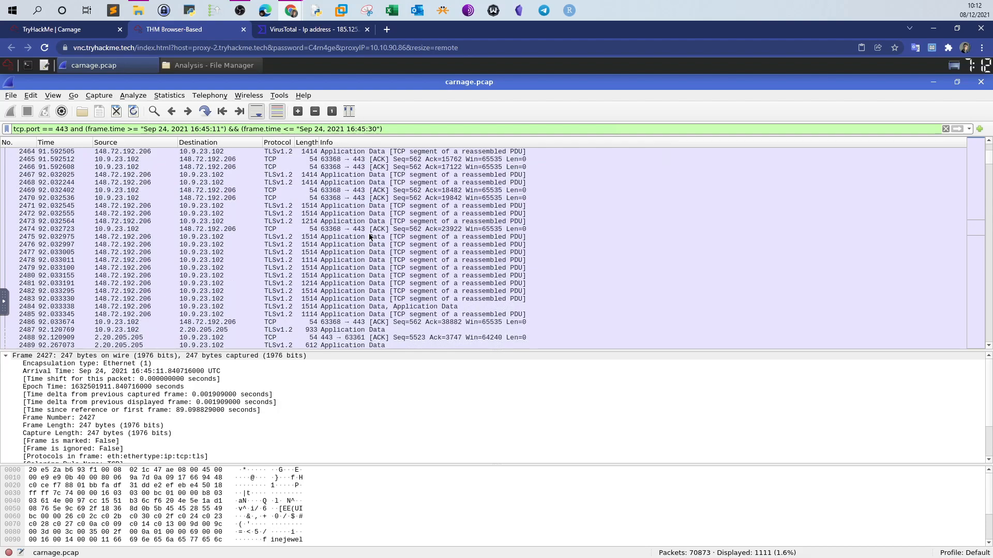
{"action": "scroll", "coordinate": [369, 236], "scroll_direction": "down", "scroll_amount": 12}
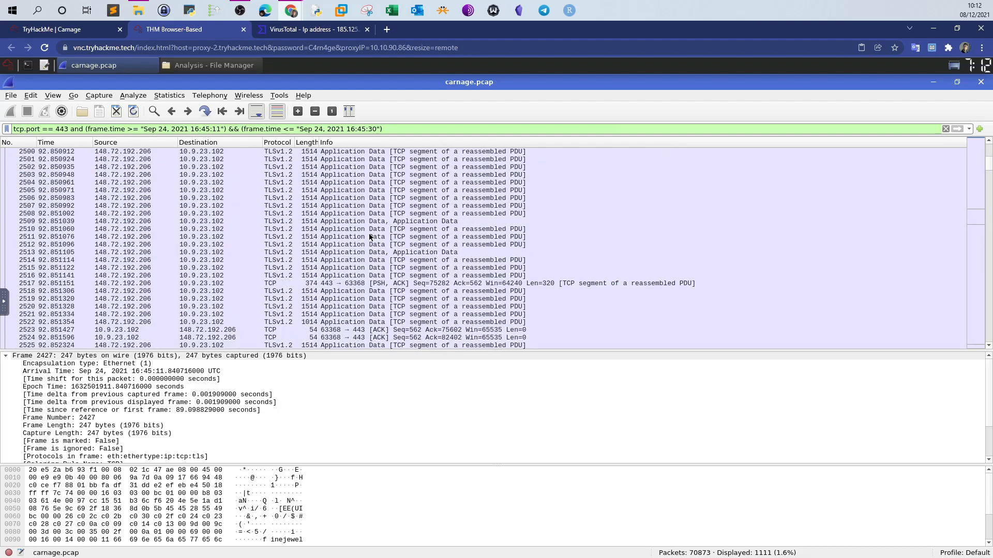
{"action": "scroll", "coordinate": [369, 237], "scroll_direction": "down", "scroll_amount": 20}
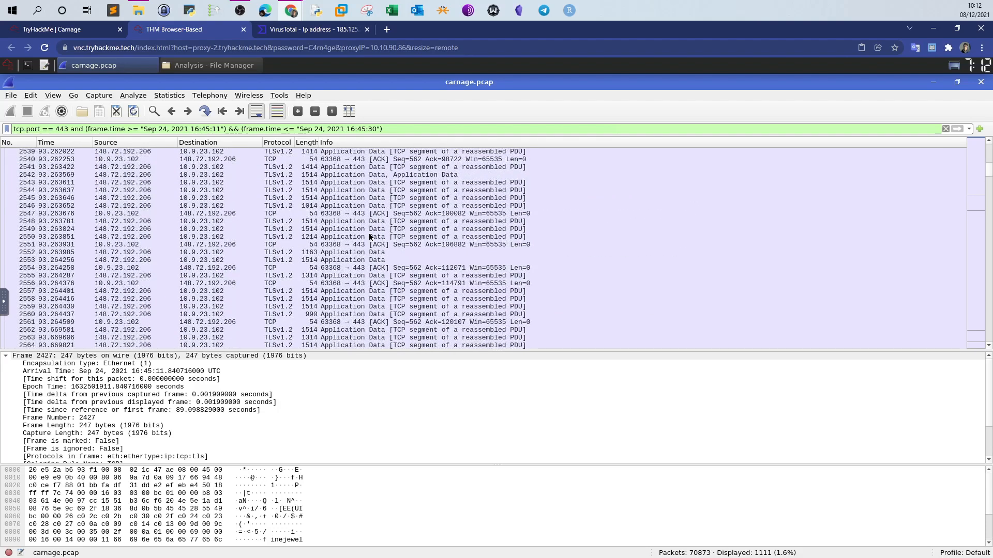
{"action": "scroll", "coordinate": [369, 237], "scroll_direction": "down", "scroll_amount": 2}
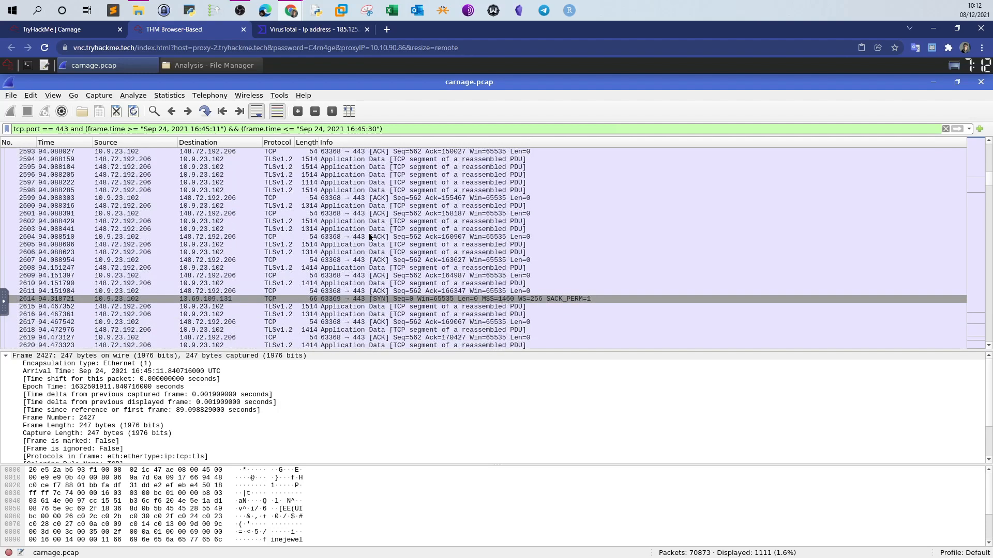
{"action": "scroll", "coordinate": [369, 236], "scroll_direction": "down", "scroll_amount": 15}
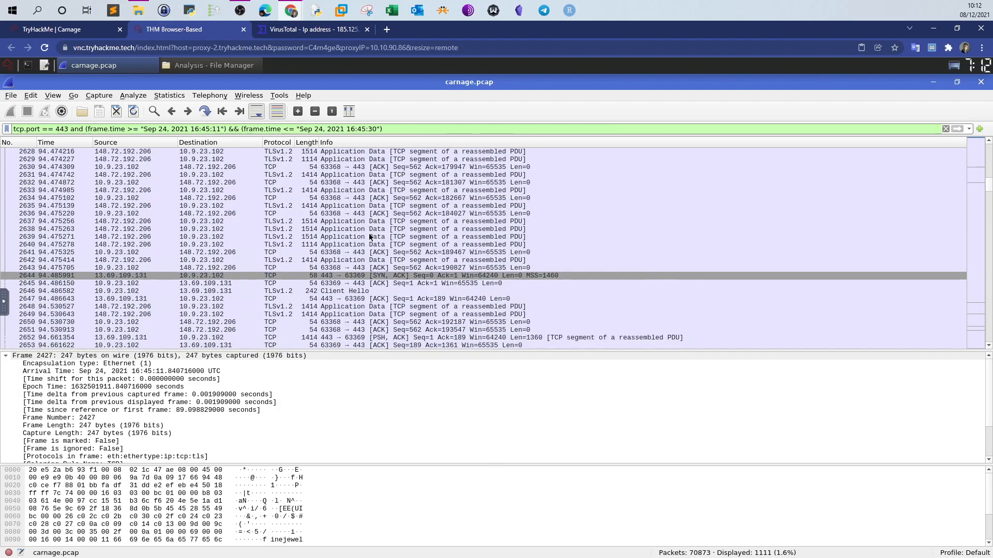
{"action": "scroll", "coordinate": [369, 236], "scroll_direction": "down", "scroll_amount": 4}
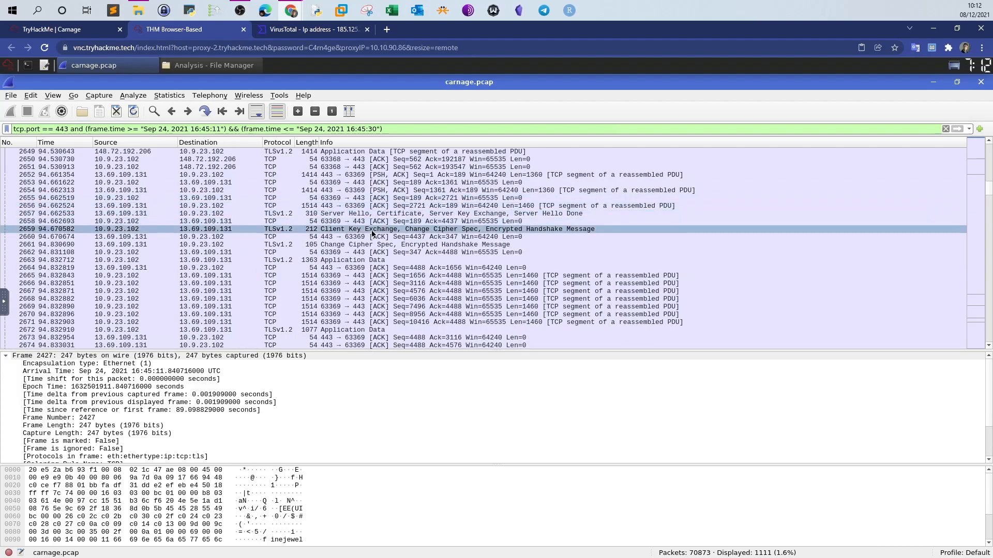
{"action": "scroll", "coordinate": [372, 226], "scroll_direction": "up", "scroll_amount": 1}
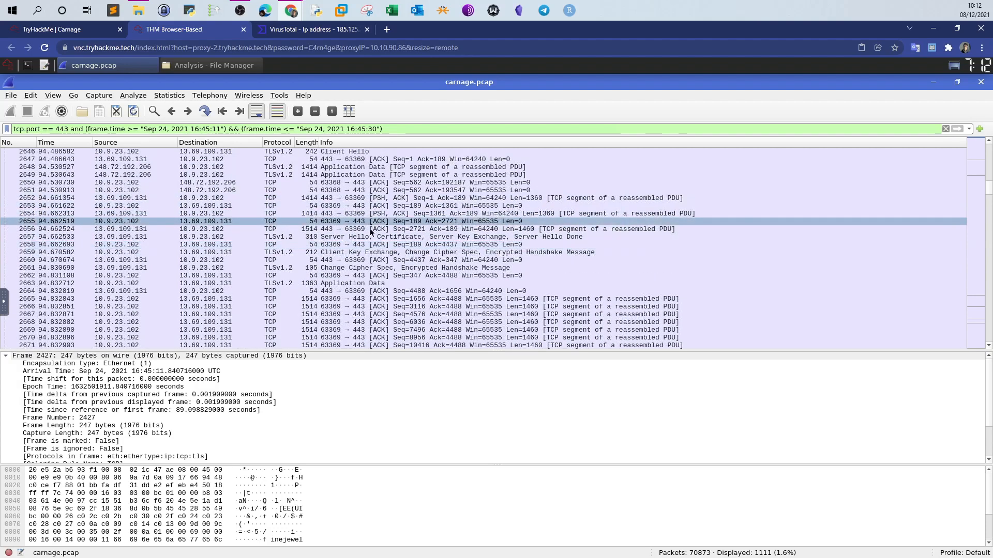
{"action": "left_click", "coordinate": [372, 237]}
{"action": "scroll", "coordinate": [372, 237], "scroll_direction": "up", "scroll_amount": 2}
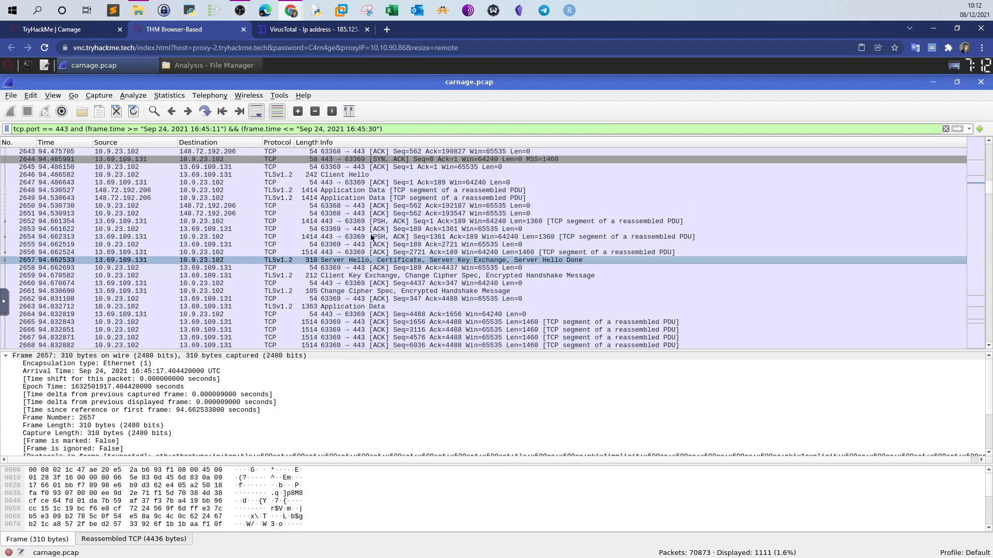
{"action": "left_click", "coordinate": [356, 199]}
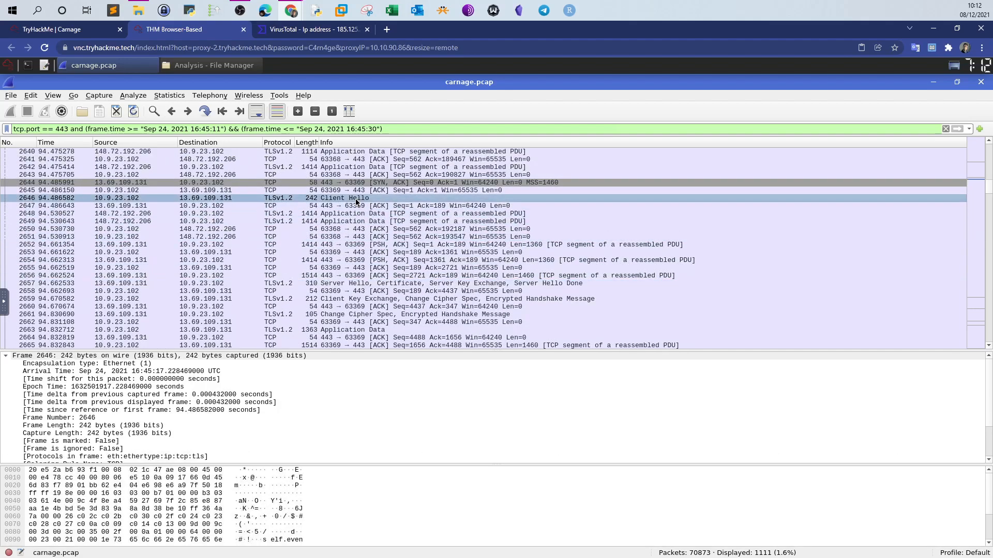
Collapse the frame details and expand Transport Layer Security down to the Client Hello handshake to examine its fields
{"action": "left_click", "coordinate": [31, 377]}
{"action": "left_click", "coordinate": [10, 357]}
{"action": "left_click", "coordinate": [7, 356]}
{"action": "left_click", "coordinate": [9, 387]}
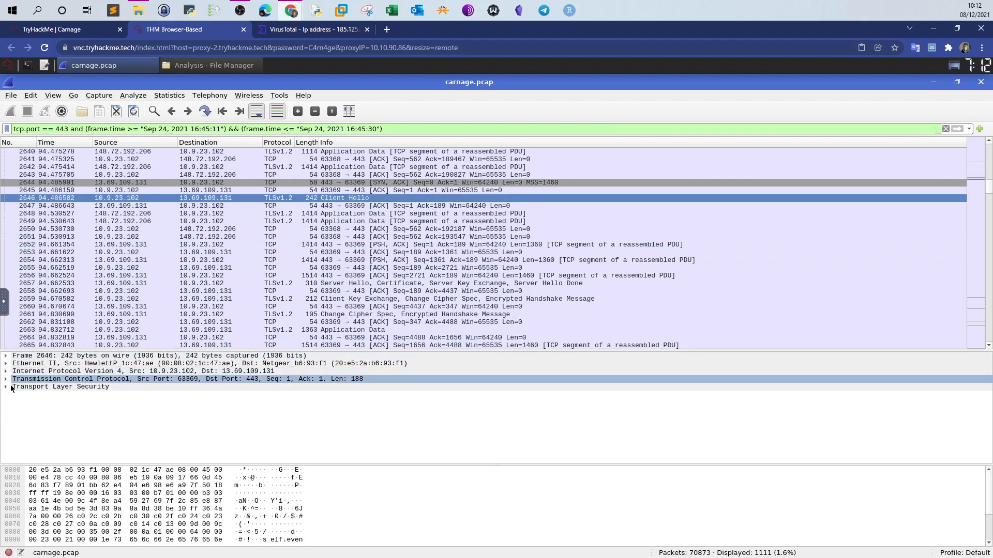
{"action": "left_click", "coordinate": [6, 386]}
{"action": "left_click", "coordinate": [17, 395]}
{"action": "left_click", "coordinate": [16, 394]}
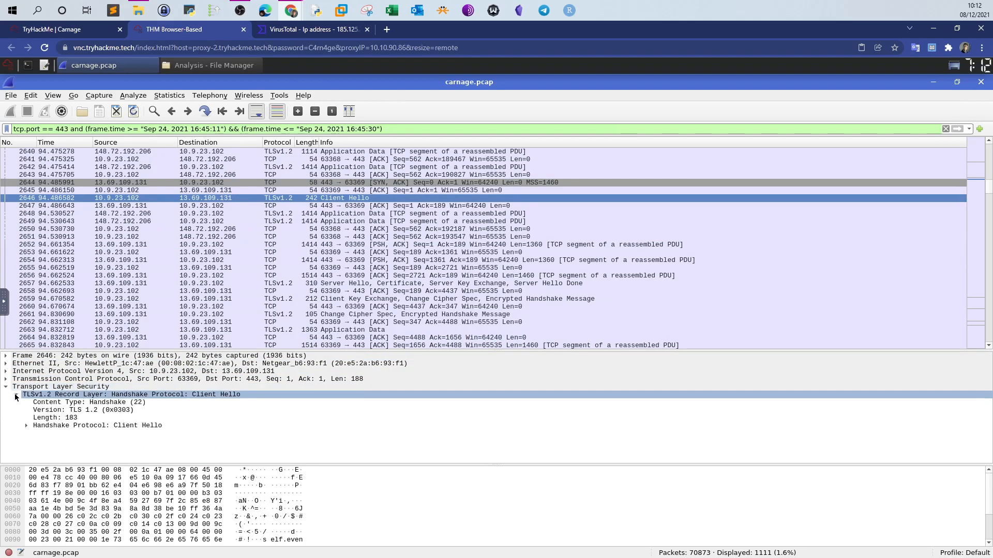
{"action": "left_click", "coordinate": [29, 426]}
{"action": "left_click", "coordinate": [27, 426]}
{"action": "scroll", "coordinate": [62, 427], "scroll_direction": "down", "scroll_amount": 2}
{"action": "left_click", "coordinate": [77, 419]}
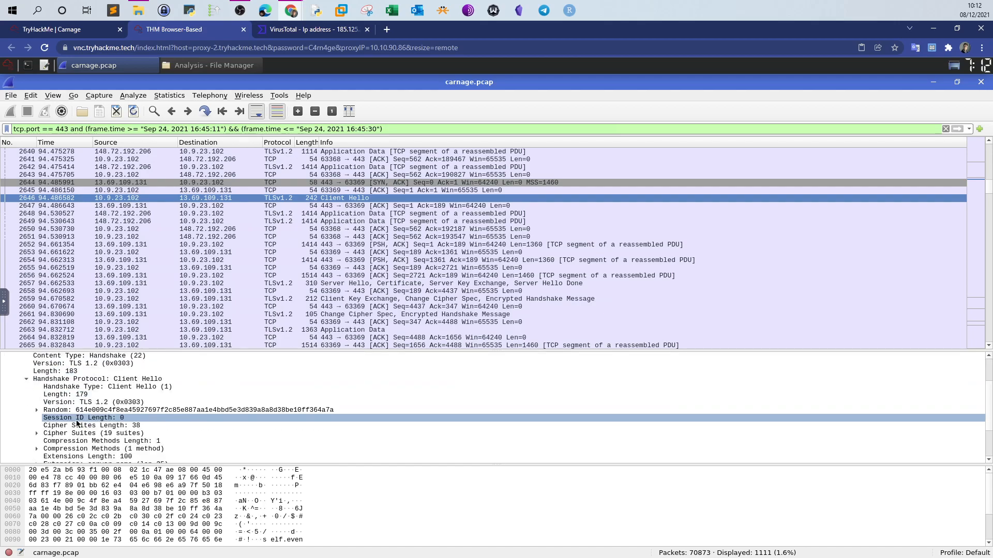
{"action": "scroll", "coordinate": [78, 412], "scroll_direction": "down", "scroll_amount": 2}
{"action": "scroll", "coordinate": [78, 412], "scroll_direction": "up", "scroll_amount": 1}
{"action": "scroll", "coordinate": [77, 411], "scroll_direction": "up", "scroll_amount": 4}
Follow the TCP stream of the Client Hello sent to 13.69.109.131, highlight the domain in the client's request, and close the stream
{"action": "right_click", "coordinate": [349, 199]}
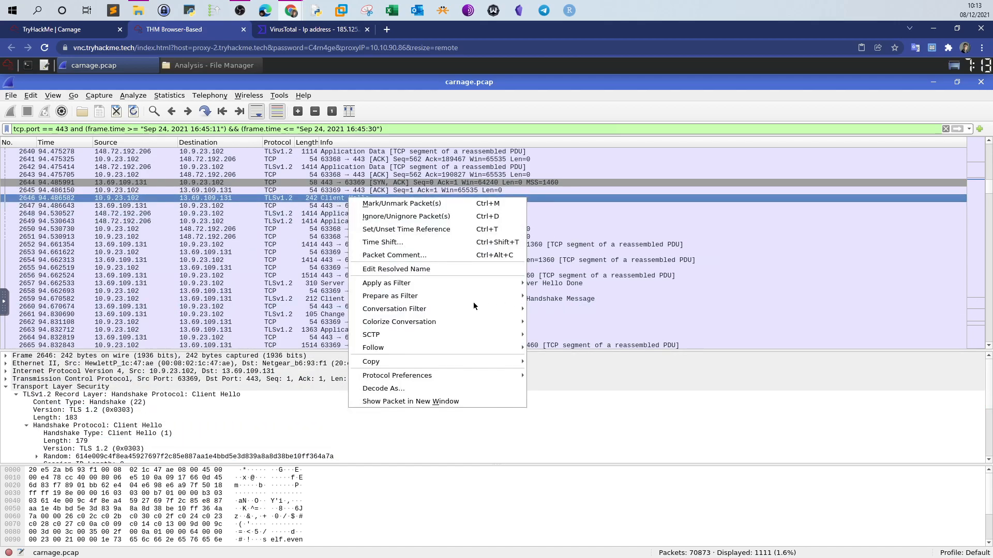
{"action": "left_click", "coordinate": [591, 349]}
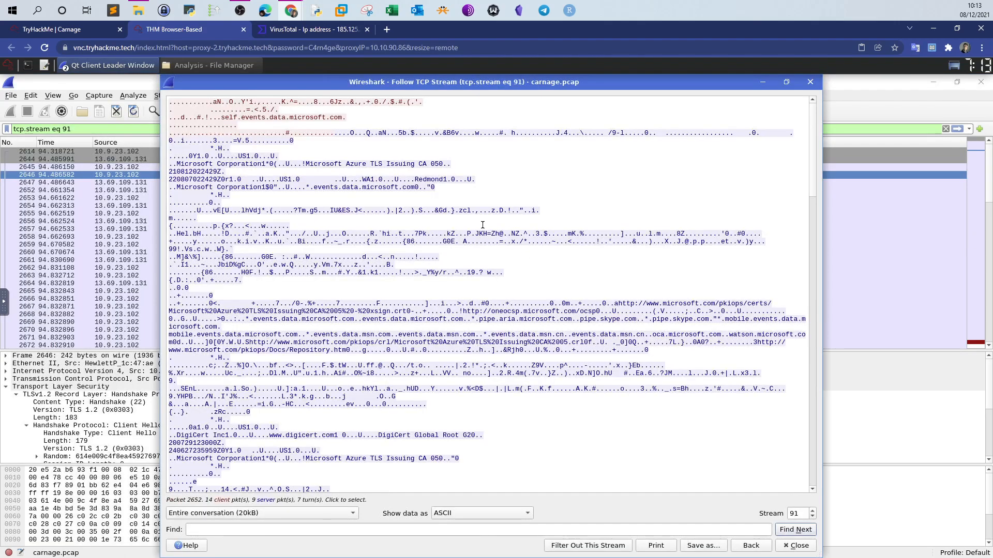
{"action": "left_click_drag", "start_coordinate": [221, 118], "coordinate": [339, 118]}
{"action": "left_click", "coordinate": [796, 546]}
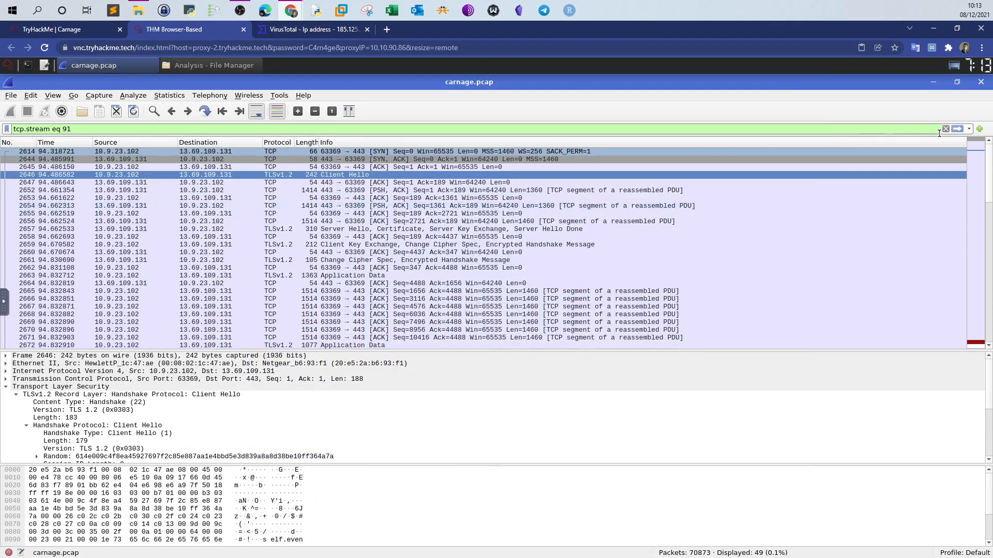
Replace the stream filter with the earlier port 443 filter for the 16:45:11 to 16:45:30 time window
{"action": "left_click", "coordinate": [971, 129]}
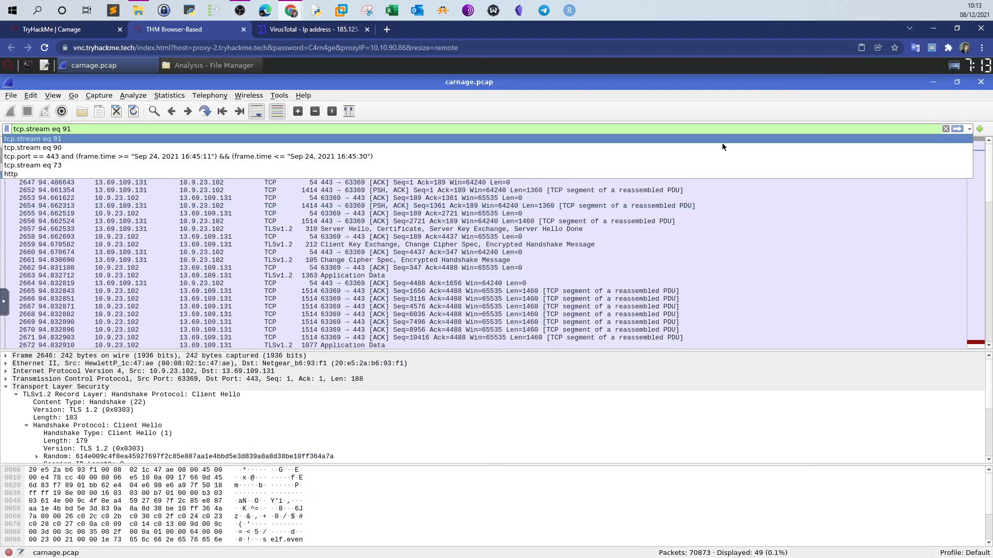
{"action": "left_click", "coordinate": [61, 157]}
{"action": "key", "text": "Return"}
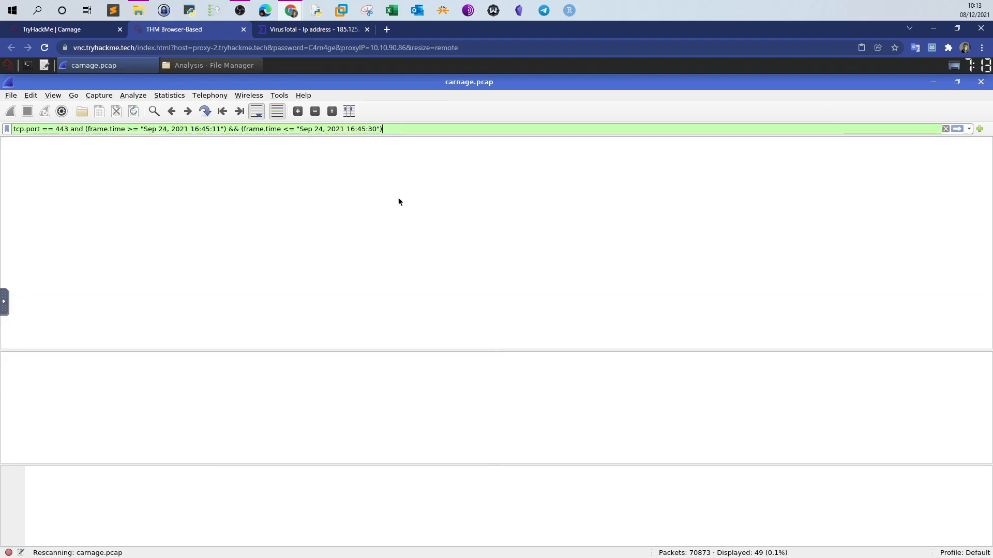
Look further down the filtered packet list for the next Client Hello from 10.9.23.102
{"action": "scroll", "coordinate": [406, 247], "scroll_direction": "down", "scroll_amount": 8}
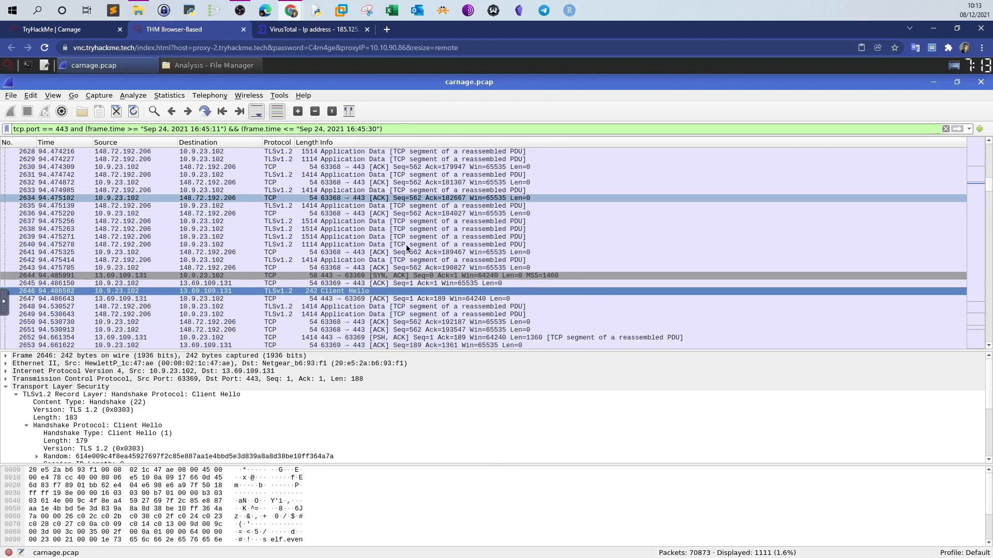
{"action": "scroll", "coordinate": [406, 248], "scroll_direction": "down", "scroll_amount": 15}
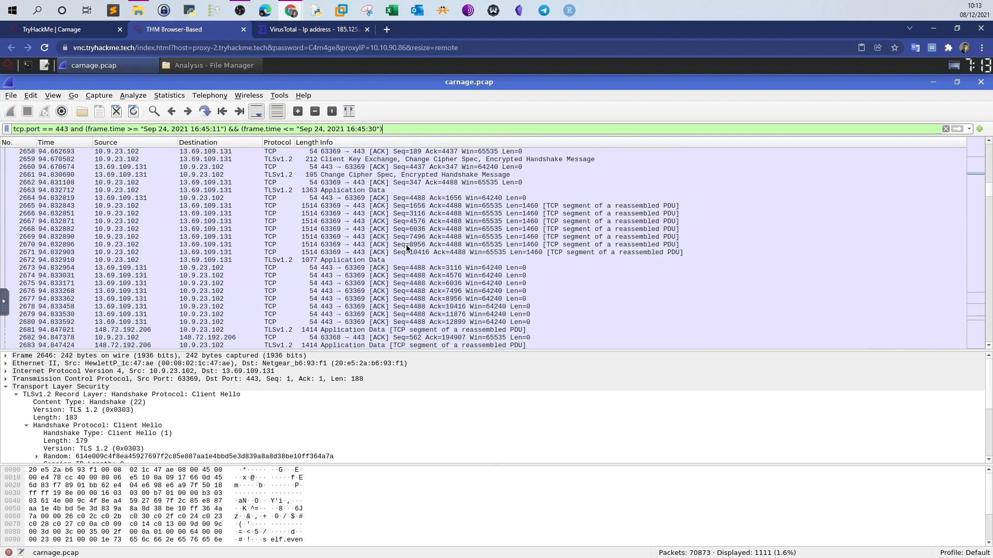
{"action": "scroll", "coordinate": [409, 247], "scroll_direction": "down", "scroll_amount": 13}
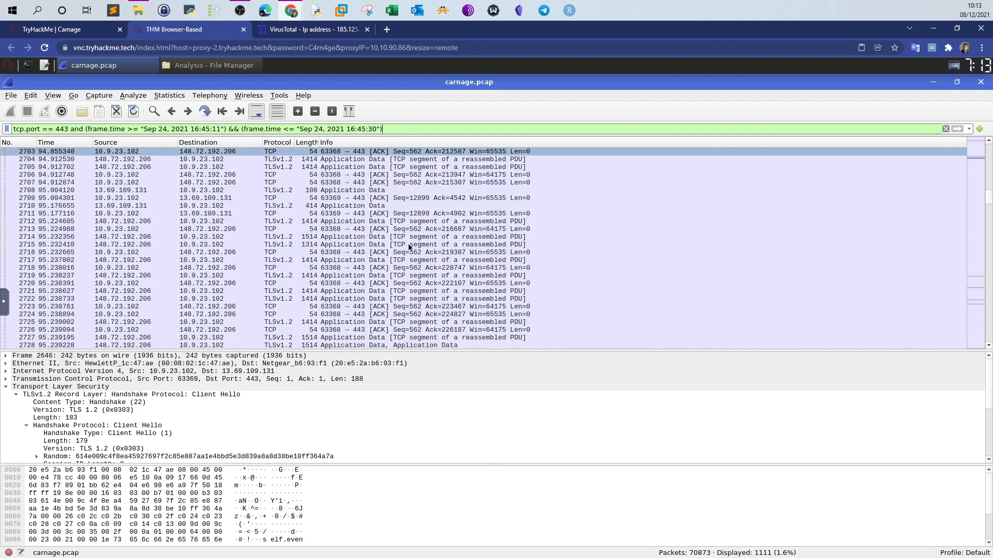
{"action": "scroll", "coordinate": [408, 248], "scroll_direction": "down", "scroll_amount": 13}
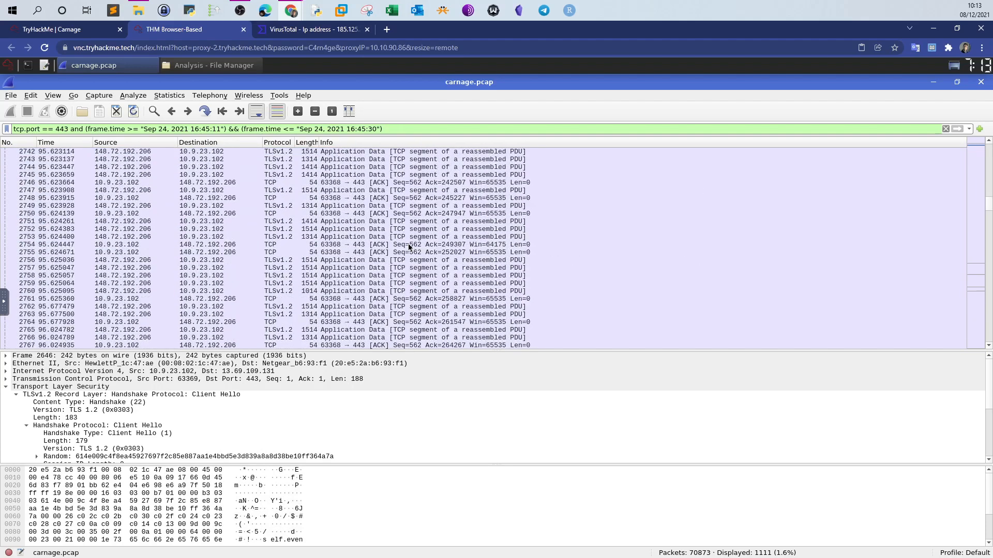
{"action": "scroll", "coordinate": [408, 247], "scroll_direction": "down", "scroll_amount": 14}
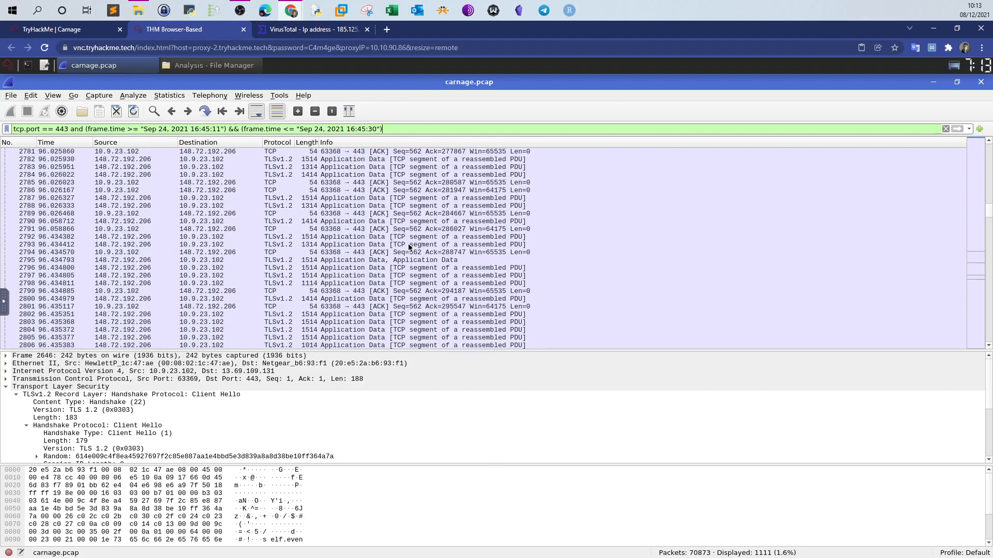
{"action": "scroll", "coordinate": [409, 247], "scroll_direction": "down", "scroll_amount": 12}
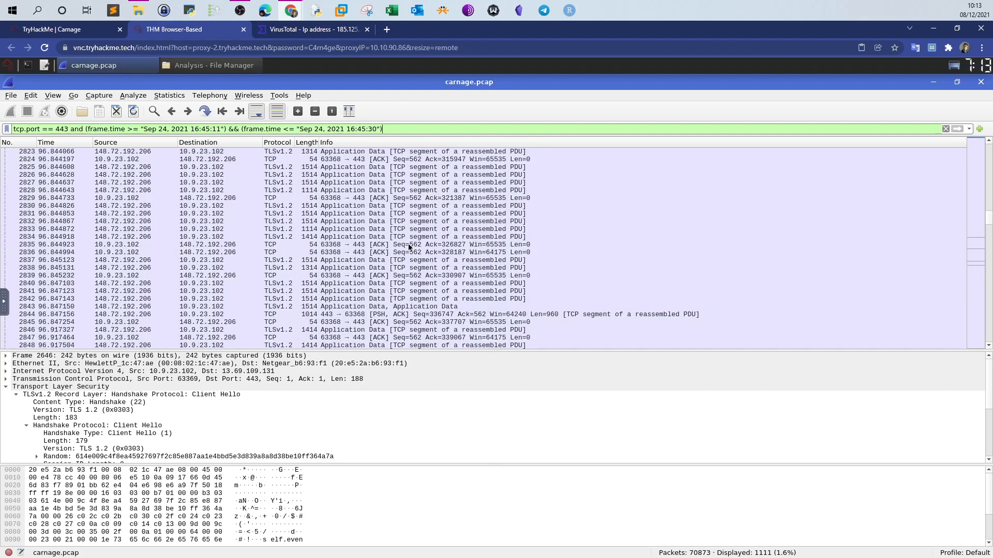
{"action": "scroll", "coordinate": [409, 246], "scroll_direction": "down", "scroll_amount": 12}
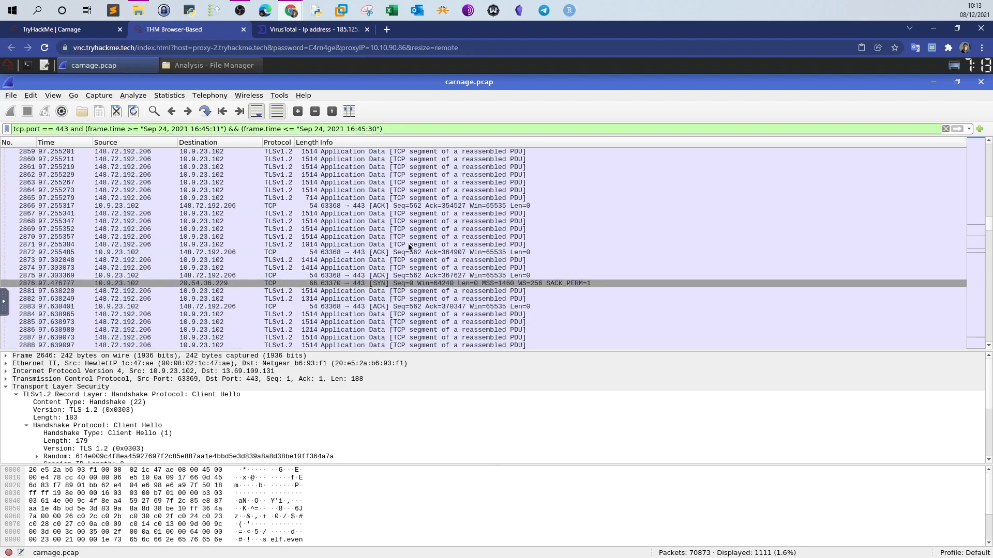
{"action": "scroll", "coordinate": [408, 244], "scroll_direction": "down", "scroll_amount": 2}
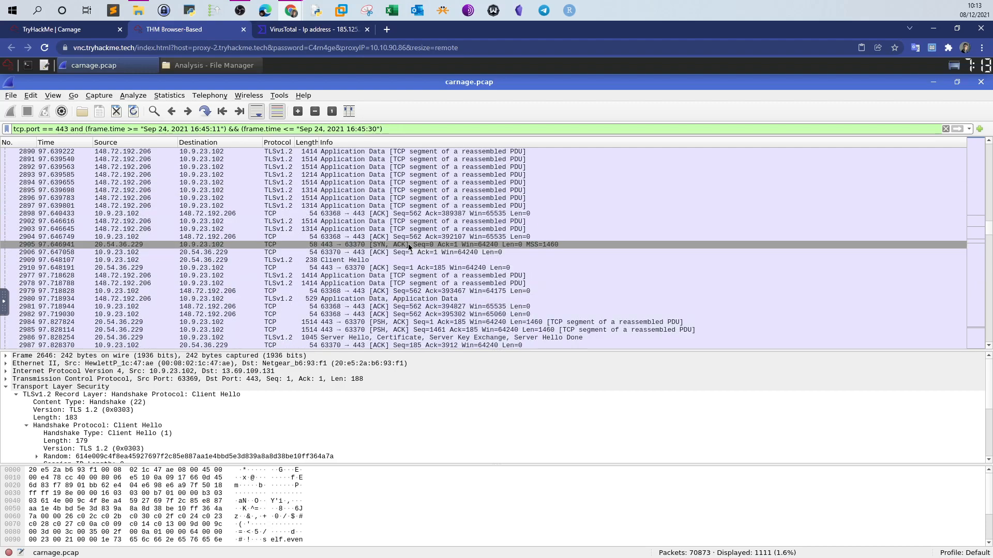
Follow the TCP stream of the Client Hello sent to 20.54.36.229, check the domain in the client's request, and close the stream
{"action": "left_click", "coordinate": [354, 260]}
{"action": "right_click", "coordinate": [355, 260]}
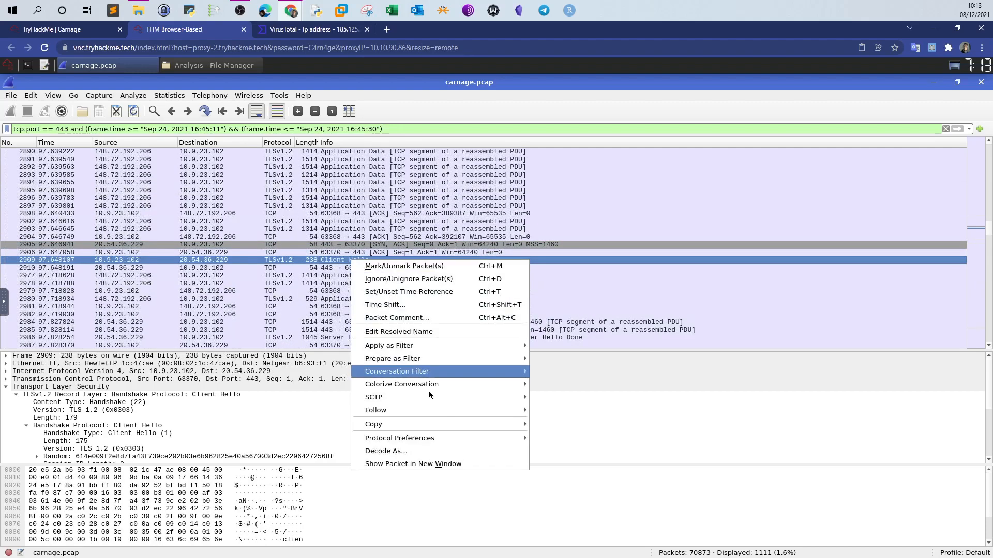
{"action": "mouse_move", "coordinate": [434, 410]}
{"action": "left_click", "coordinate": [554, 411]}
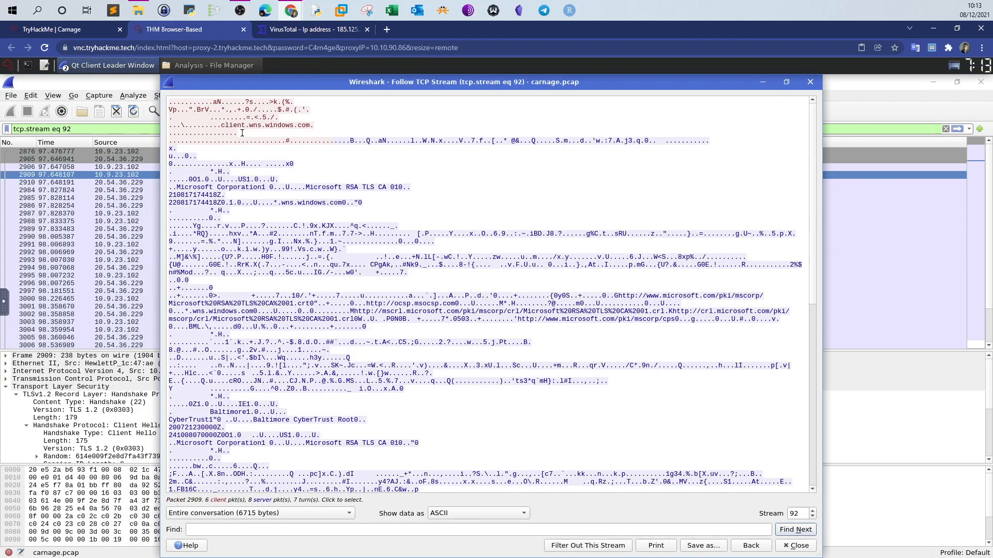
{"action": "left_click", "coordinate": [796, 546]}
Restore the time-limited port 443 filter and continue past the Client Hello packet sent to 20.54.36.229
{"action": "left_click", "coordinate": [968, 128]}
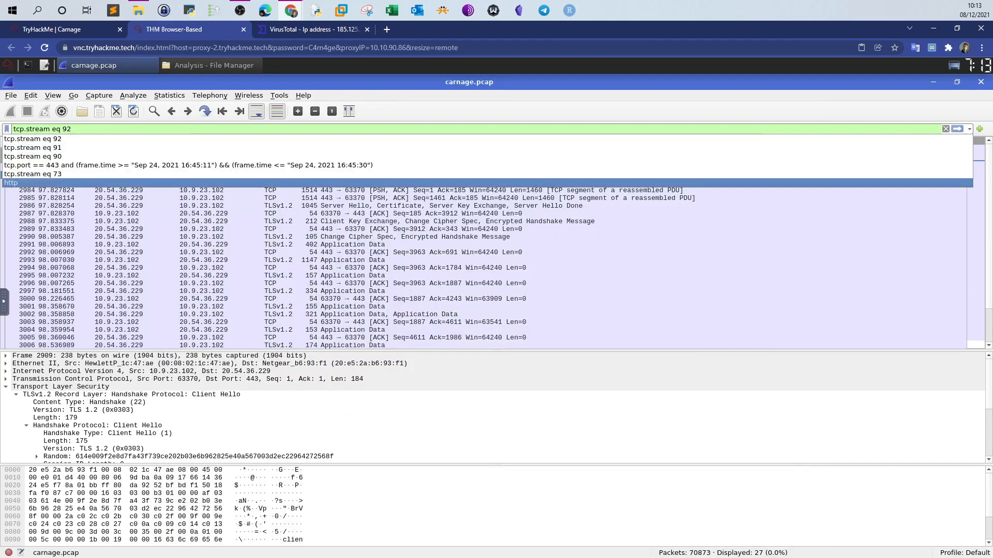
{"action": "left_click", "coordinate": [138, 166]}
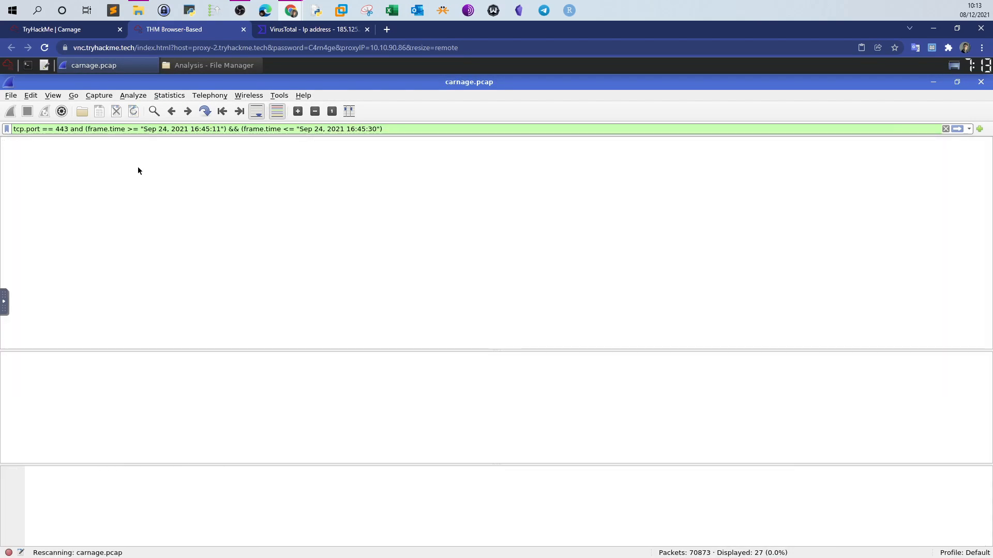
{"action": "scroll", "coordinate": [299, 266], "scroll_direction": "down", "scroll_amount": 6}
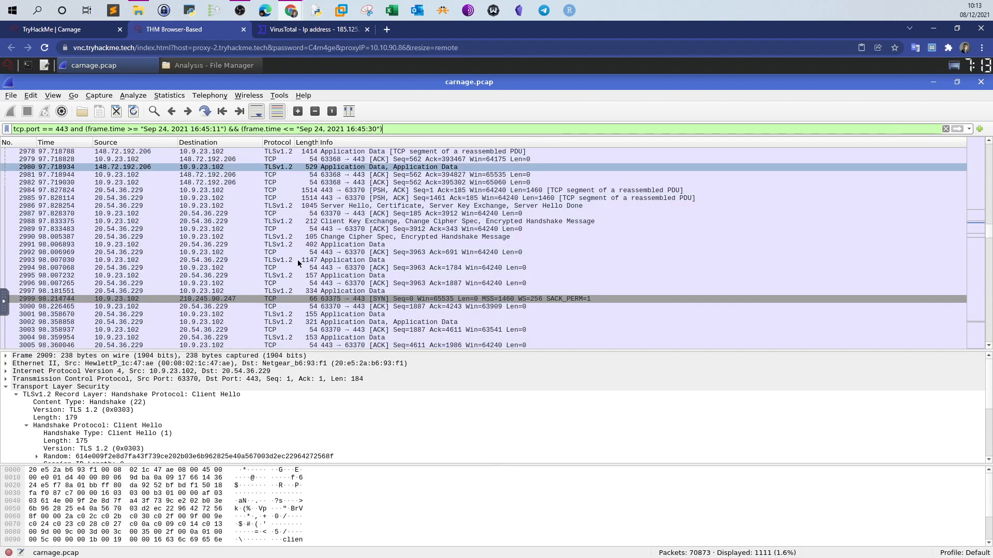
Follow the TCP stream of the Client Hello sent to 210.245.90.247, highlight the domain in the client's request, and close the stream
{"action": "scroll", "coordinate": [297, 260], "scroll_direction": "down", "scroll_amount": 7}
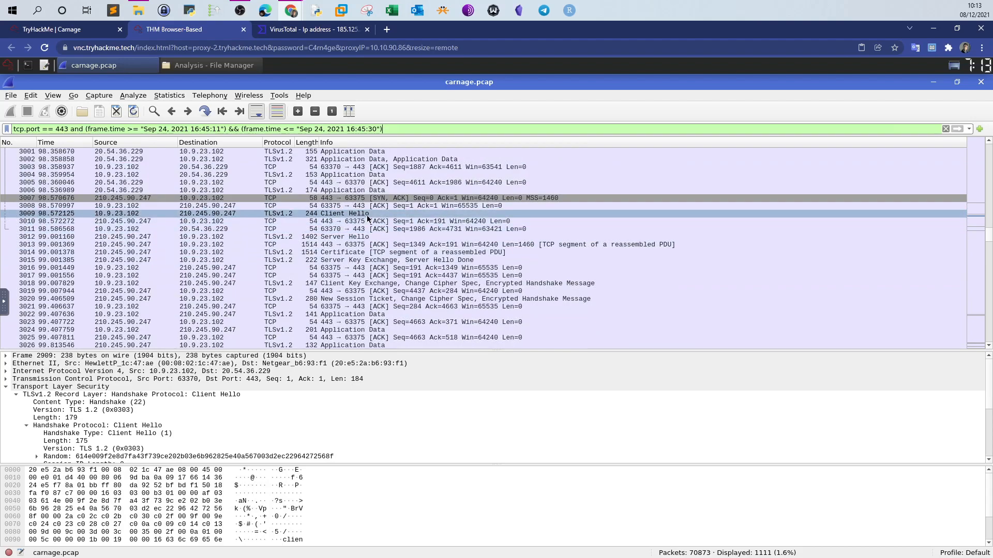
{"action": "left_click", "coordinate": [367, 215]}
{"action": "right_click", "coordinate": [368, 215]}
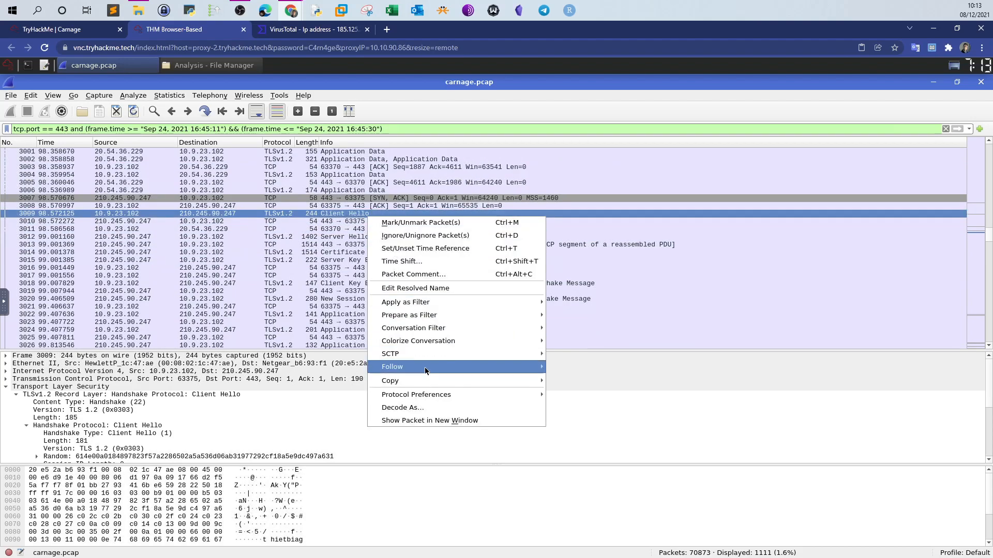
{"action": "mouse_move", "coordinate": [492, 367]}
{"action": "left_click", "coordinate": [589, 372]}
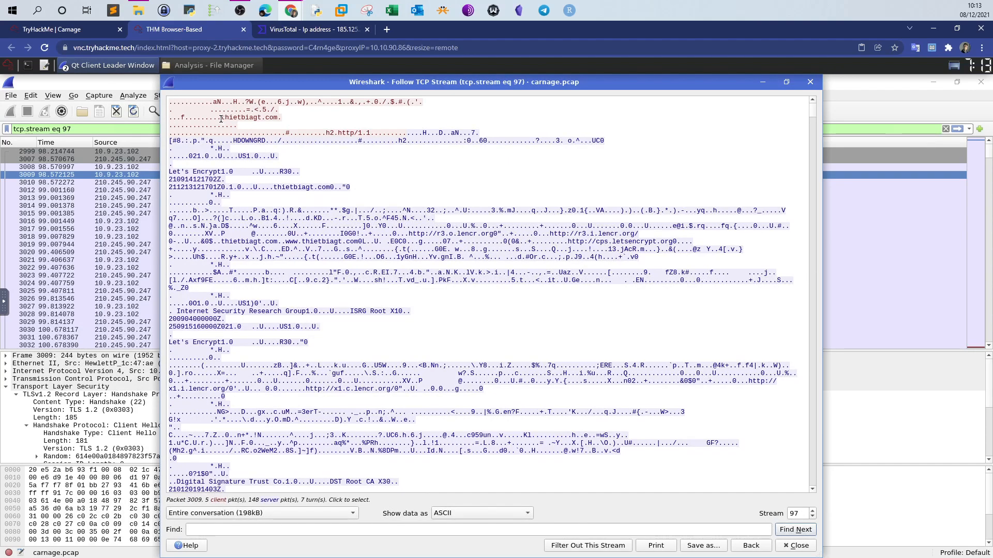
{"action": "left_click_drag", "start_coordinate": [223, 118], "coordinate": [277, 116]}
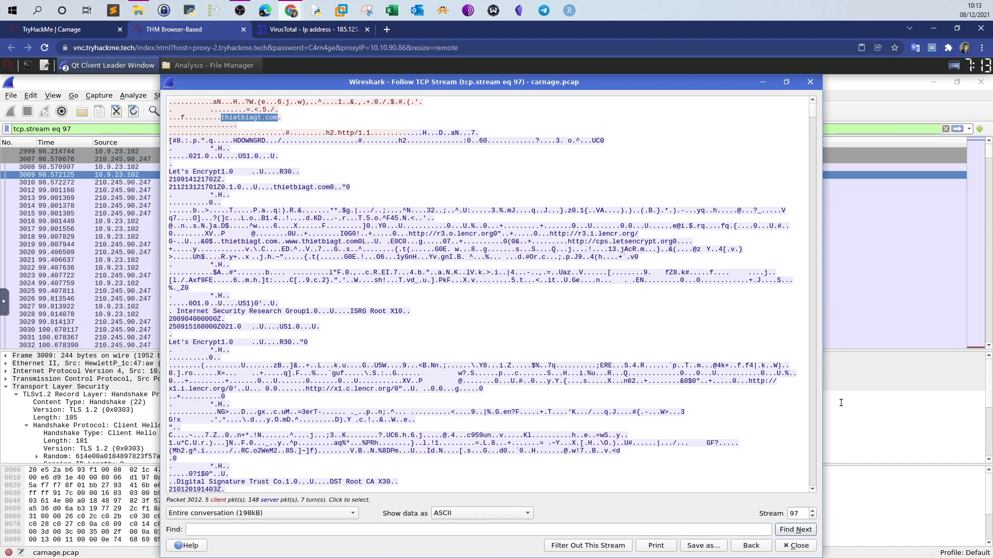
{"action": "left_click", "coordinate": [797, 545]}
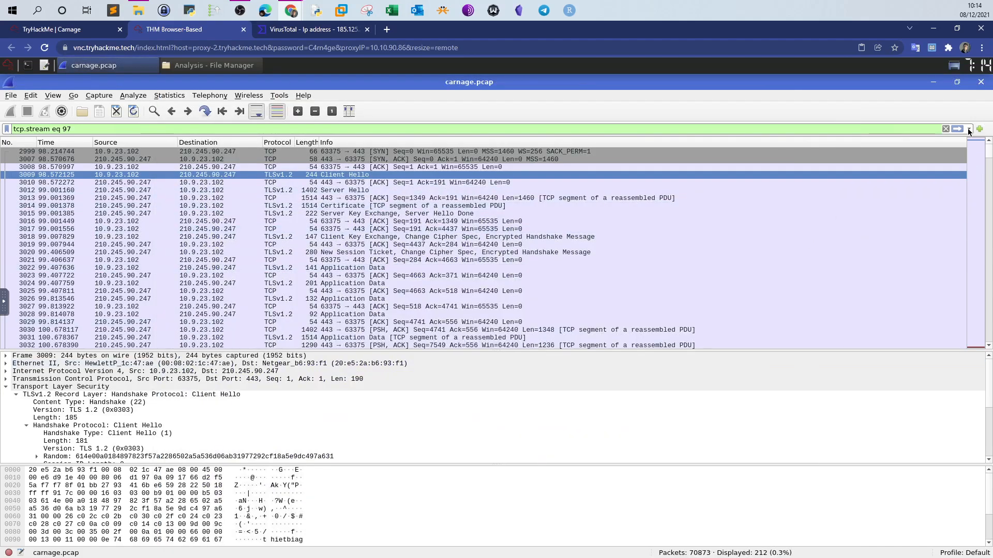
Restore the port 443 filter for 16:45:11 to 16:45:30 and find the next Client Hello from 10.9.23.102 after packet 3009
{"action": "left_click", "coordinate": [968, 129]}
{"action": "left_click", "coordinate": [76, 174]}
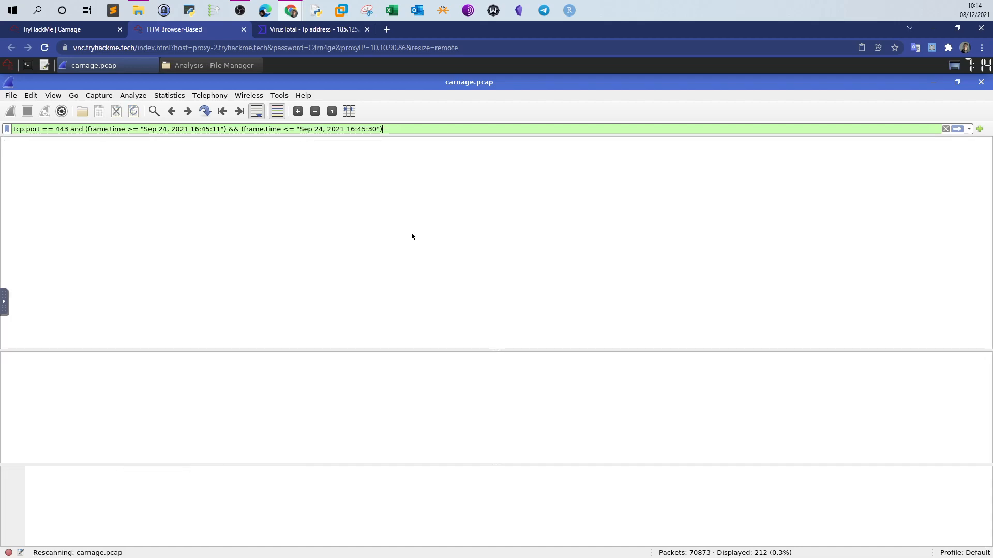
{"action": "scroll", "coordinate": [395, 251], "scroll_direction": "down", "scroll_amount": 4}
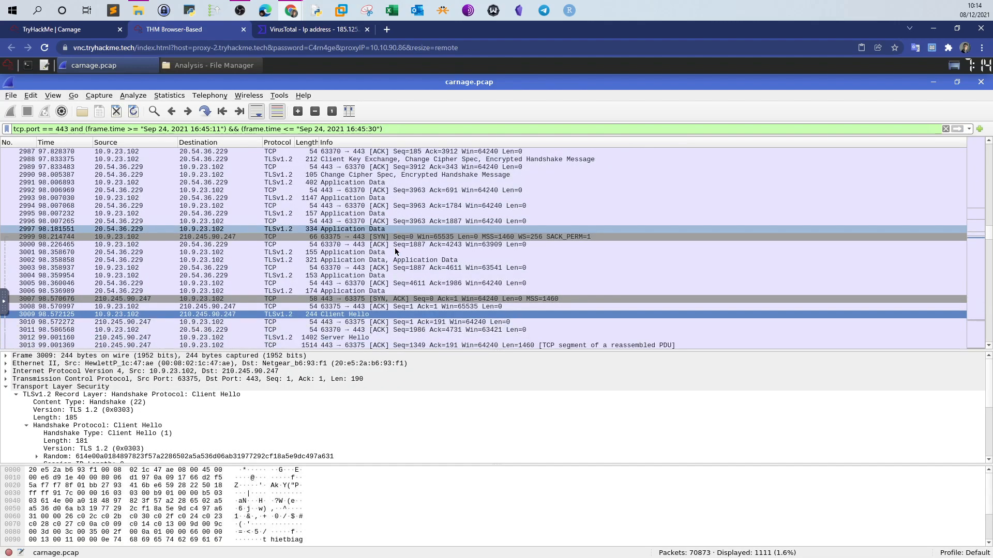
{"action": "scroll", "coordinate": [372, 262], "scroll_direction": "down", "scroll_amount": 11}
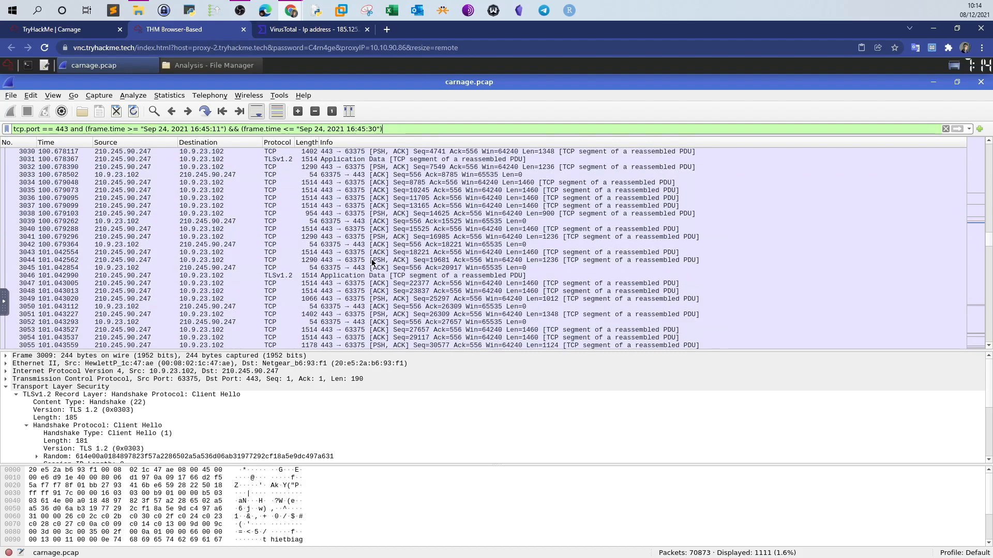
{"action": "scroll", "coordinate": [372, 262], "scroll_direction": "down", "scroll_amount": 13}
{"action": "scroll", "coordinate": [372, 262], "scroll_direction": "down", "scroll_amount": 12}
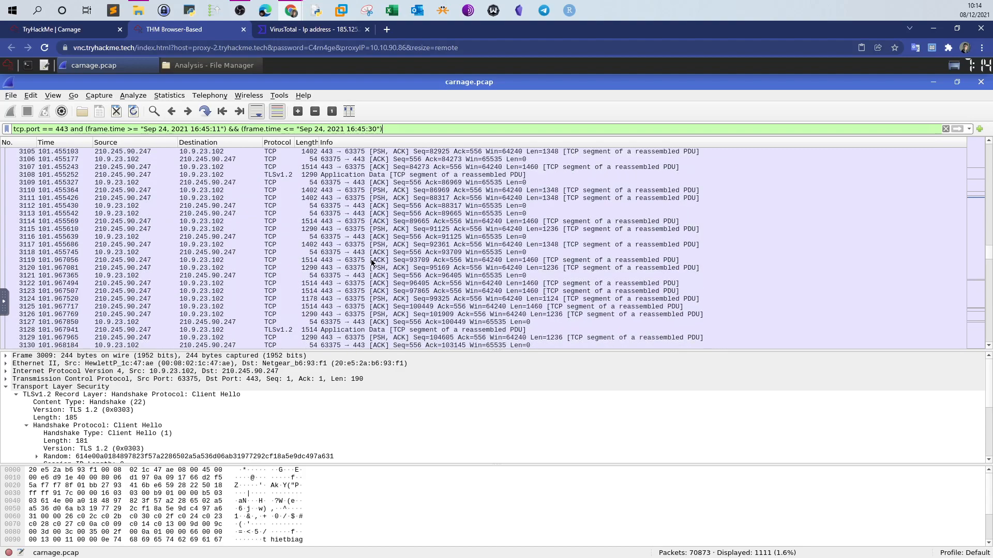
{"action": "scroll", "coordinate": [372, 262], "scroll_direction": "down", "scroll_amount": 12}
{"action": "scroll", "coordinate": [372, 262], "scroll_direction": "down", "scroll_amount": 11}
{"action": "scroll", "coordinate": [370, 263], "scroll_direction": "down", "scroll_amount": 9}
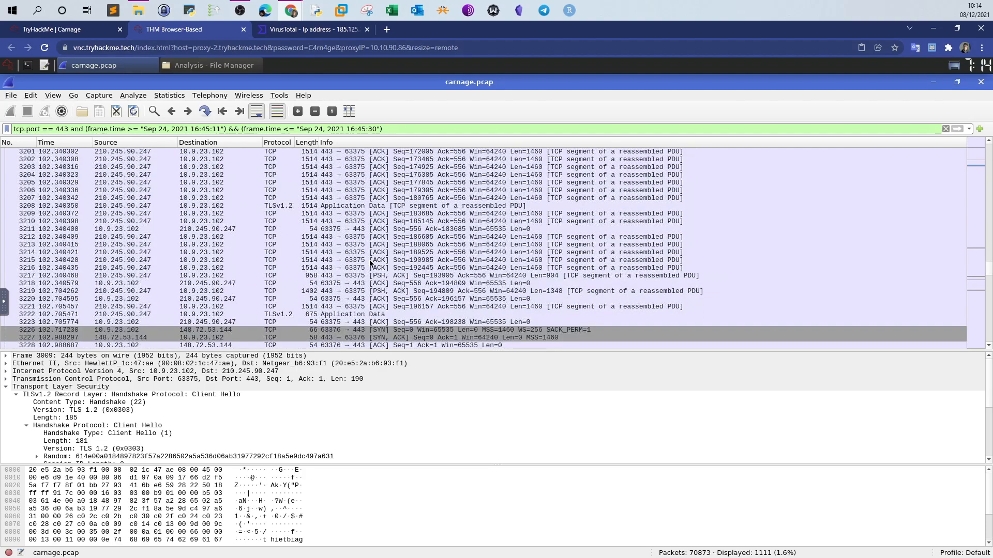
{"action": "scroll", "coordinate": [370, 263], "scroll_direction": "down", "scroll_amount": 3}
{"action": "scroll", "coordinate": [370, 262], "scroll_direction": "down", "scroll_amount": 2}
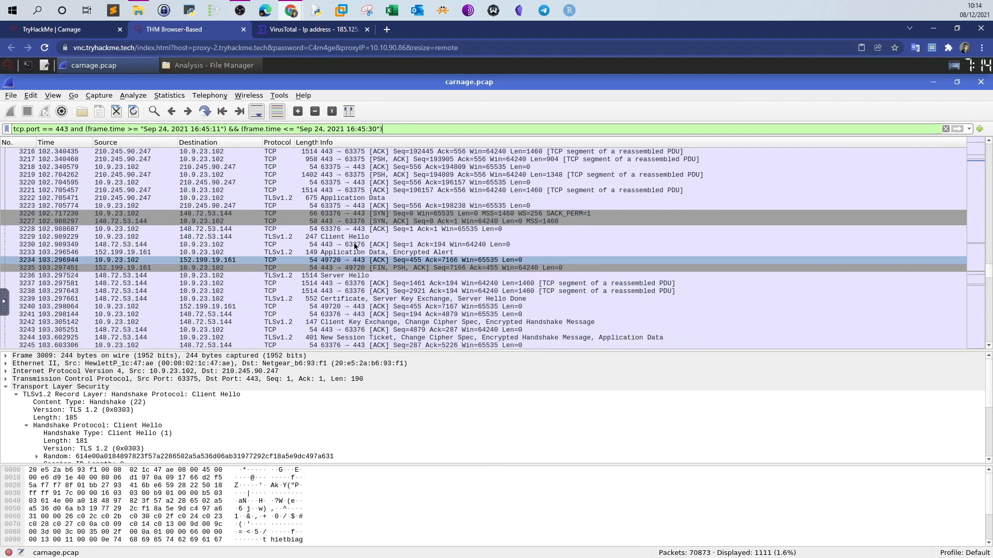
Follow the TCP stream of the Client Hello sent to 148.72.53.144, highlight the domain in the client's request, and close the stream
{"action": "left_click", "coordinate": [362, 244]}
{"action": "right_click", "coordinate": [364, 238]}
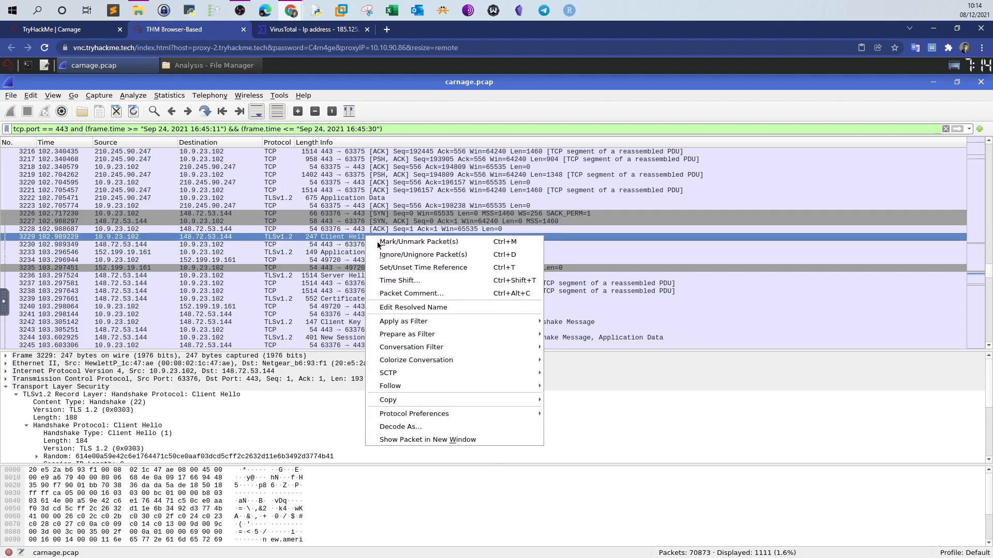
{"action": "mouse_move", "coordinate": [471, 390]}
{"action": "left_click", "coordinate": [557, 386]}
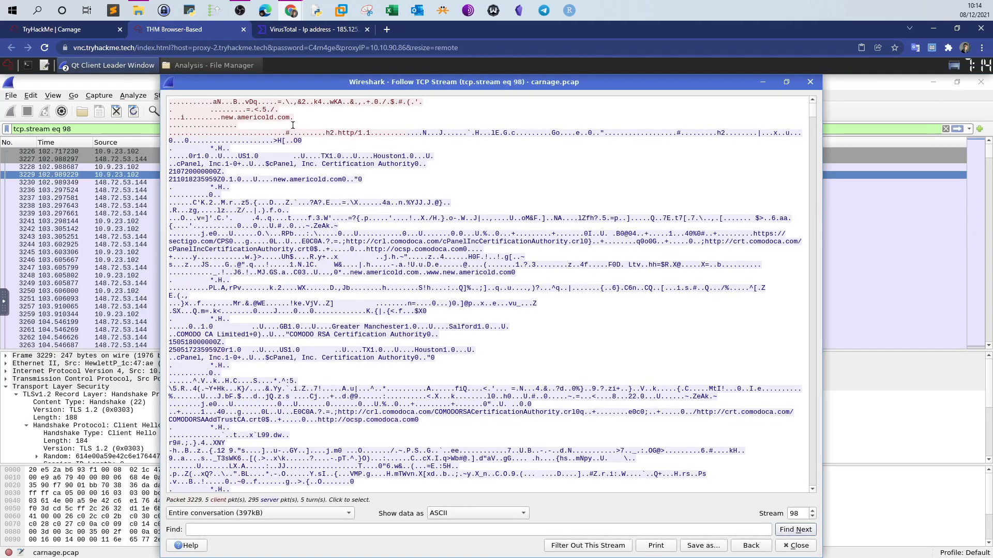
{"action": "left_click_drag", "start_coordinate": [293, 117], "coordinate": [217, 117]}
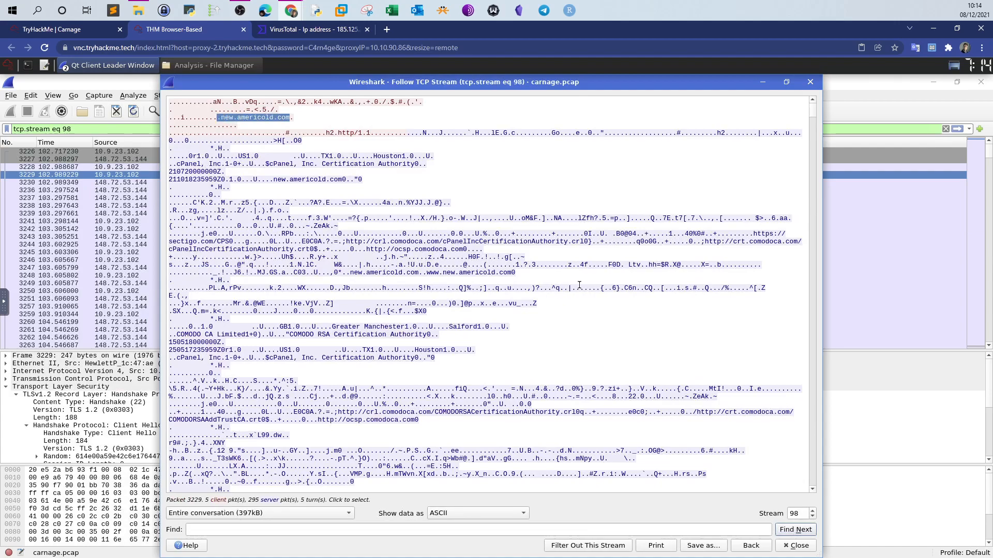
{"action": "left_click", "coordinate": [792, 546]}
Switch to the TryHackMe room, close the question hint, and check the answer listing the three malicious domains
{"action": "left_click", "coordinate": [91, 32]}
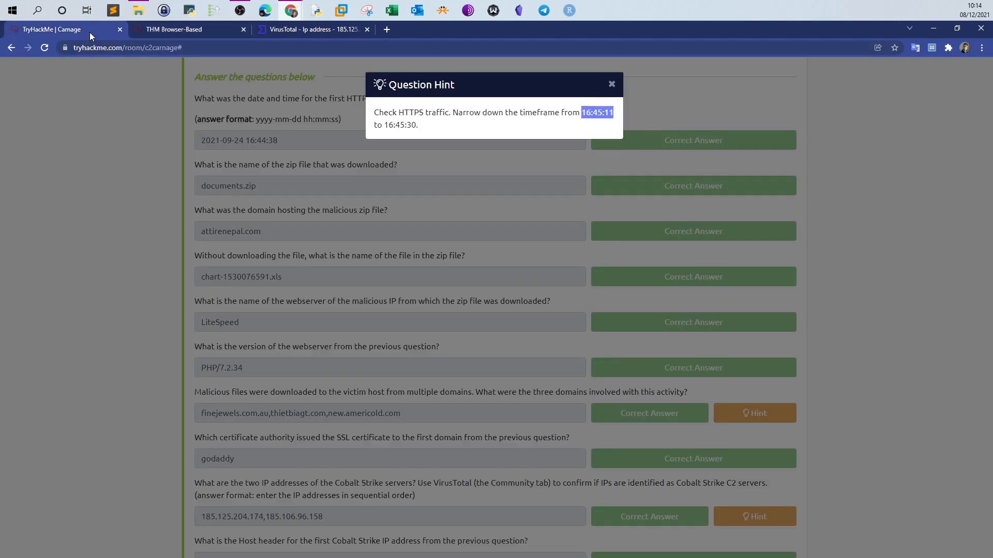
{"action": "left_click", "coordinate": [612, 84]}
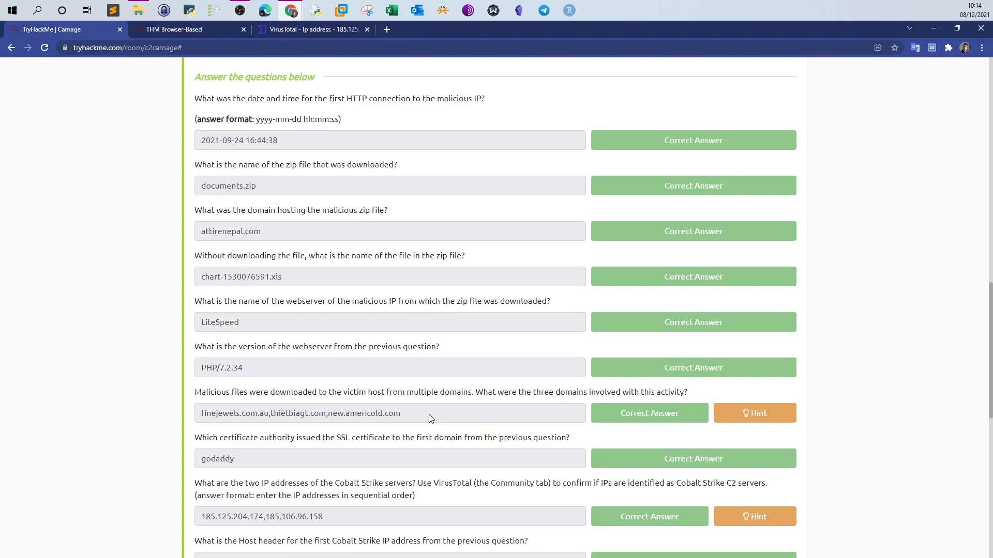
{"action": "left_click_drag", "start_coordinate": [428, 417], "coordinate": [178, 415]}
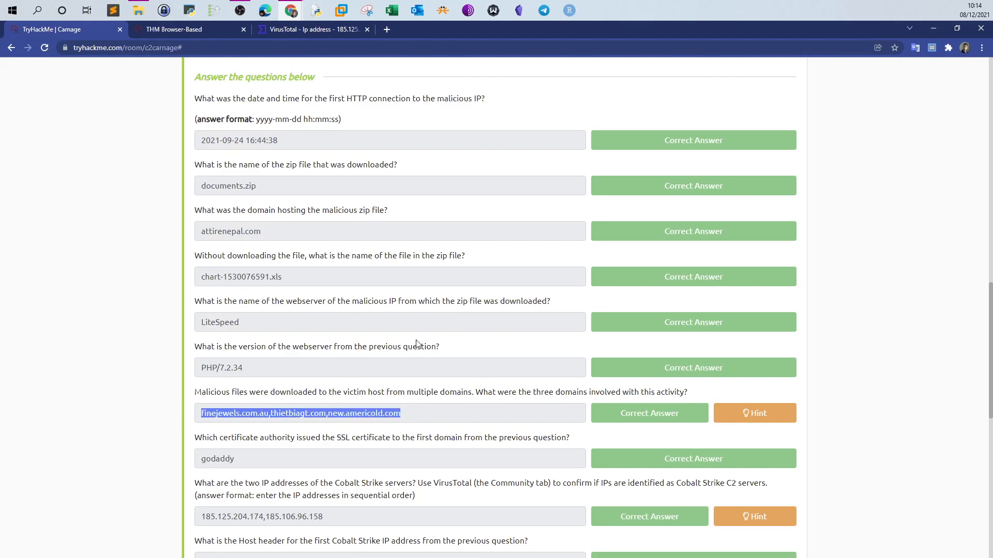
{"action": "scroll", "coordinate": [421, 342], "scroll_direction": "down", "scroll_amount": 2}
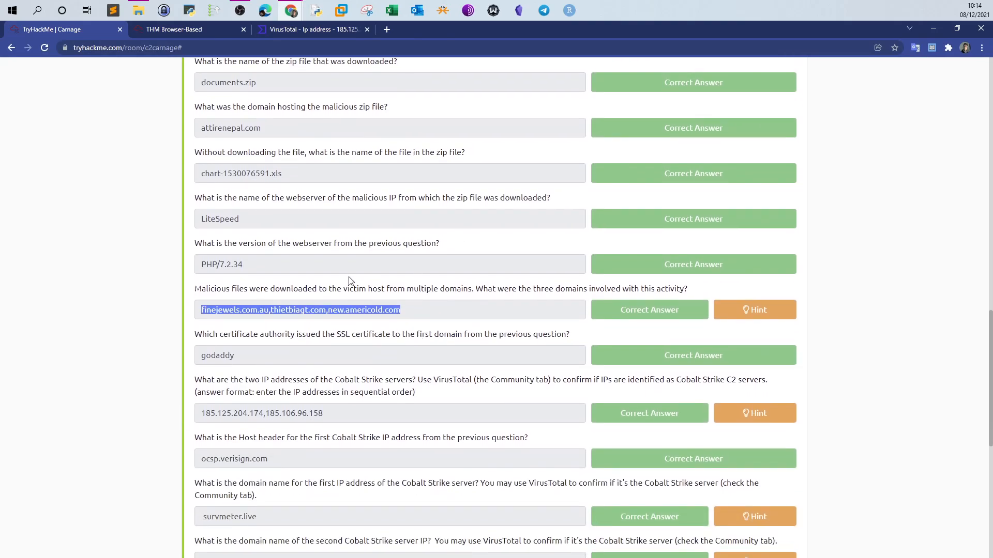
{"action": "left_click", "coordinate": [365, 288]}
Review the questions about the first domain's SSL certificate authority and the two Cobalt Strike server IP addresses
{"action": "left_click_drag", "start_coordinate": [202, 334], "coordinate": [458, 332]}
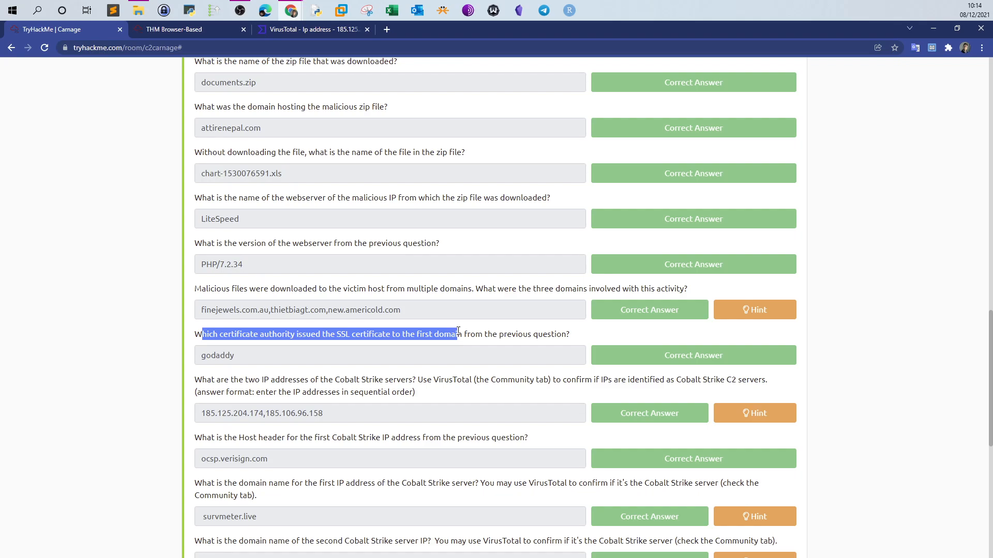
{"action": "left_click", "coordinate": [467, 331]}
{"action": "scroll", "coordinate": [349, 348], "scroll_direction": "down", "scroll_amount": 2}
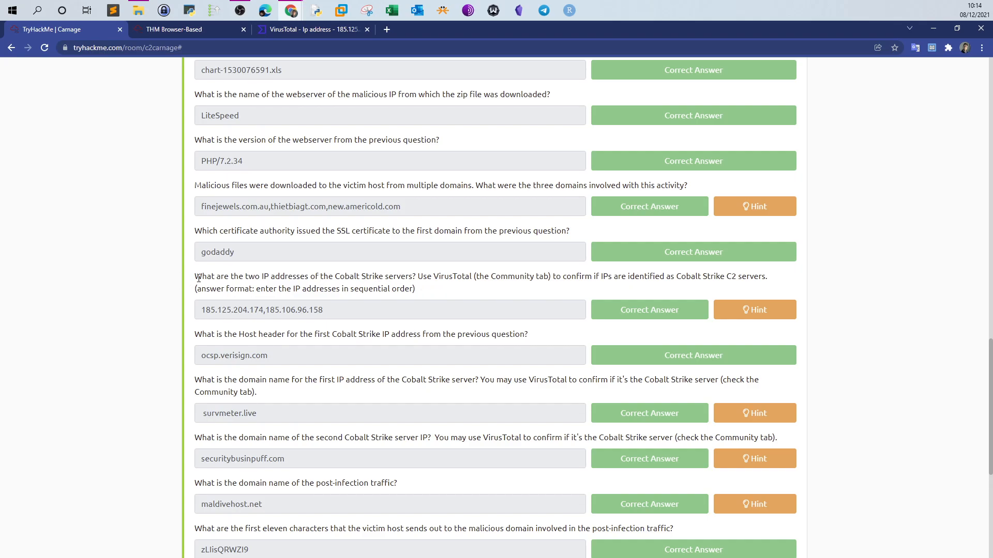
{"action": "left_click_drag", "start_coordinate": [196, 280], "coordinate": [406, 277]}
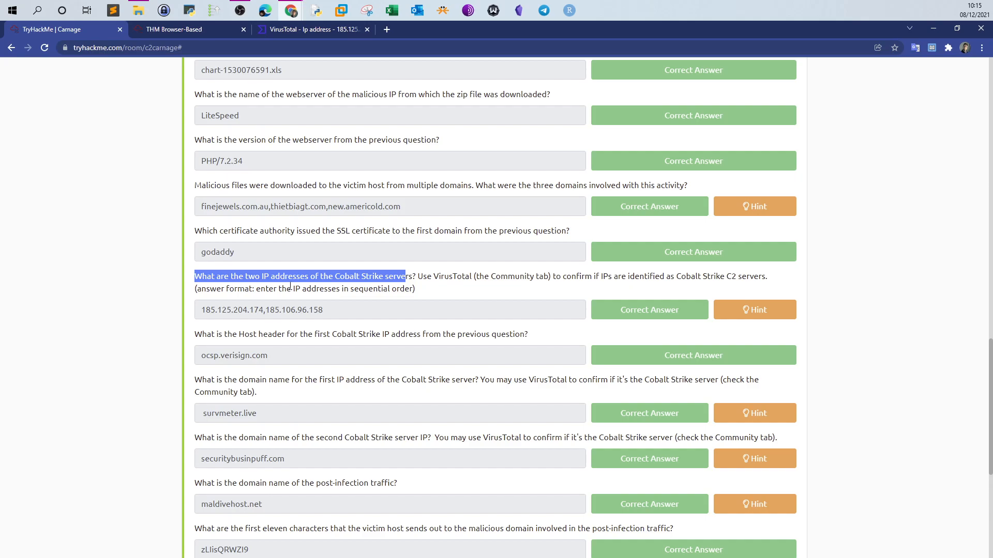
{"action": "left_click_drag", "start_coordinate": [393, 207], "coordinate": [217, 206]}
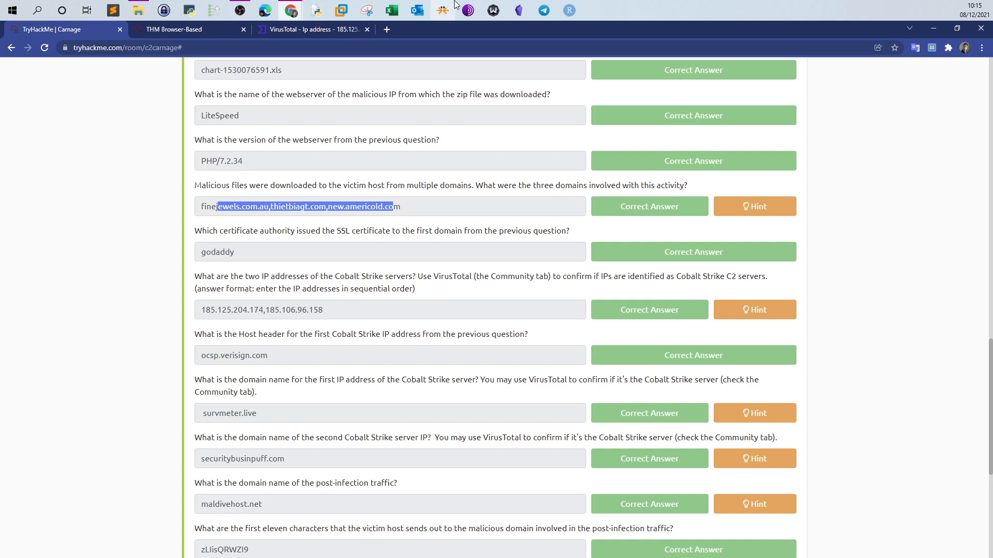
{"action": "left_click_drag", "start_coordinate": [350, 311], "coordinate": [202, 317]}
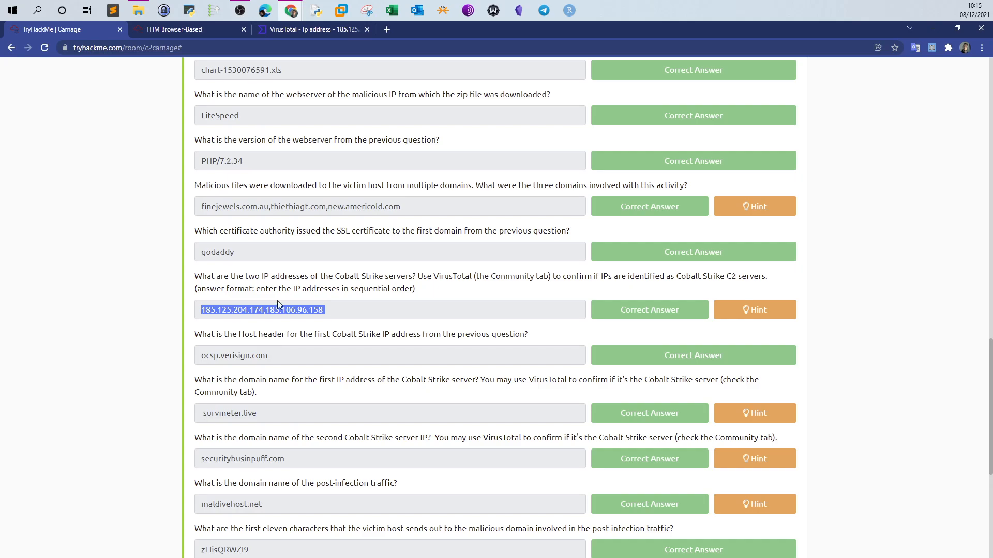
{"action": "left_click", "coordinate": [330, 308]}
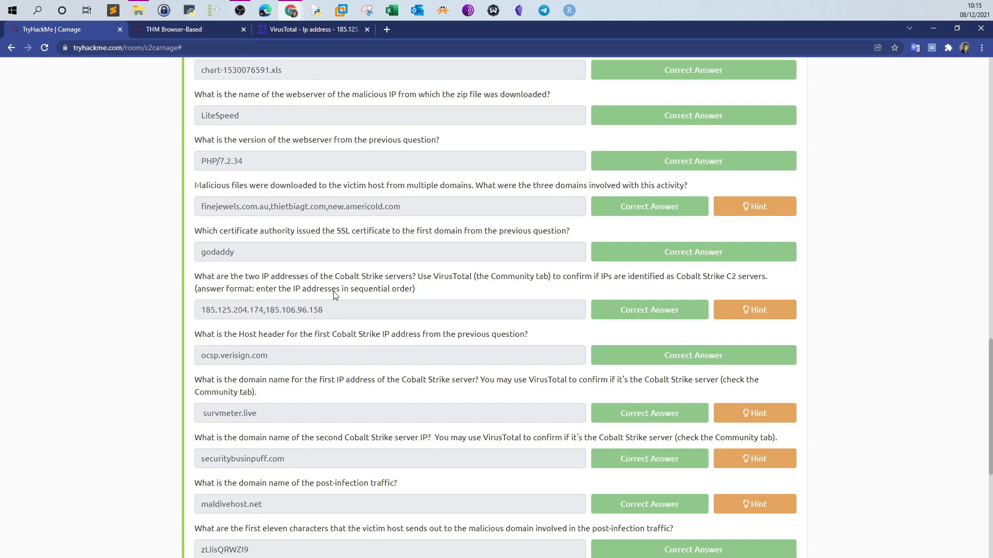
Switch back to Wireshark, reapply the time-limited port 443 filter, and return to the first Client Hello, sent to 148.72.192.206
{"action": "left_click", "coordinate": [197, 30]}
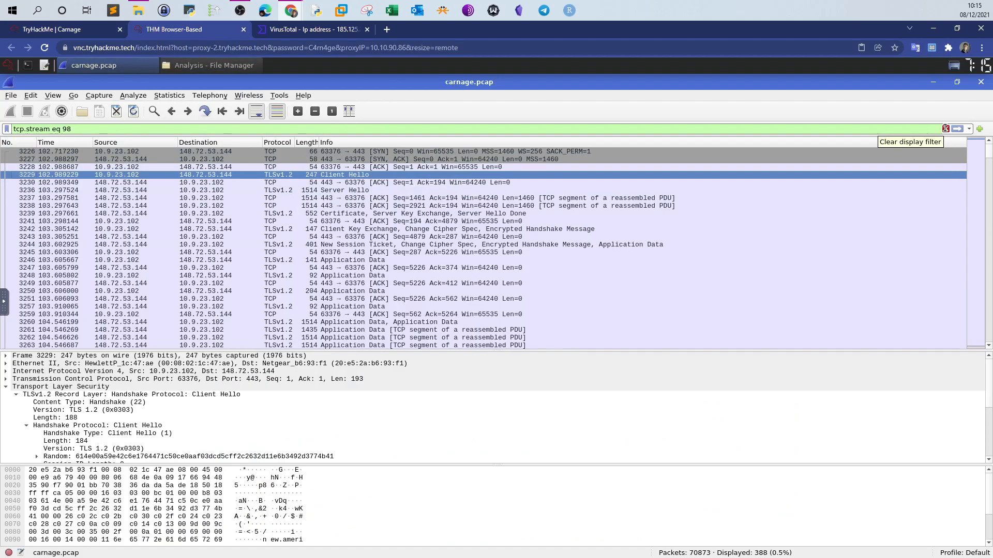
{"action": "left_click", "coordinate": [51, 29]}
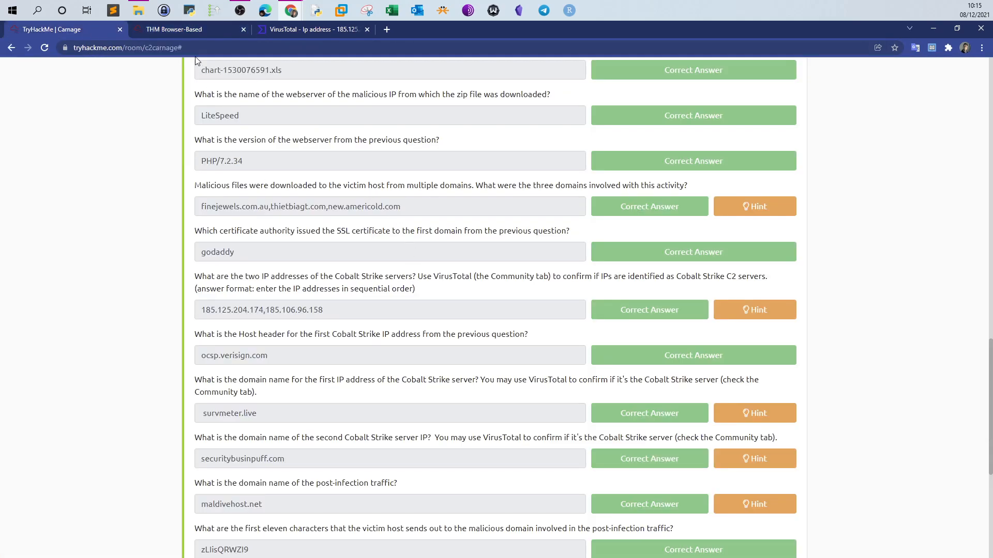
{"action": "left_click", "coordinate": [192, 29]}
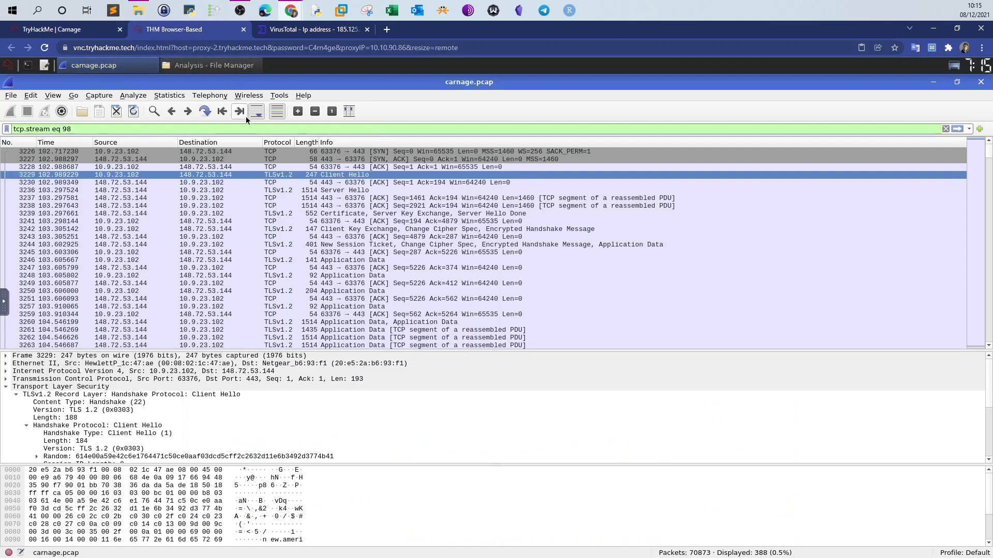
{"action": "left_click", "coordinate": [969, 129]}
{"action": "left_click", "coordinate": [157, 185]}
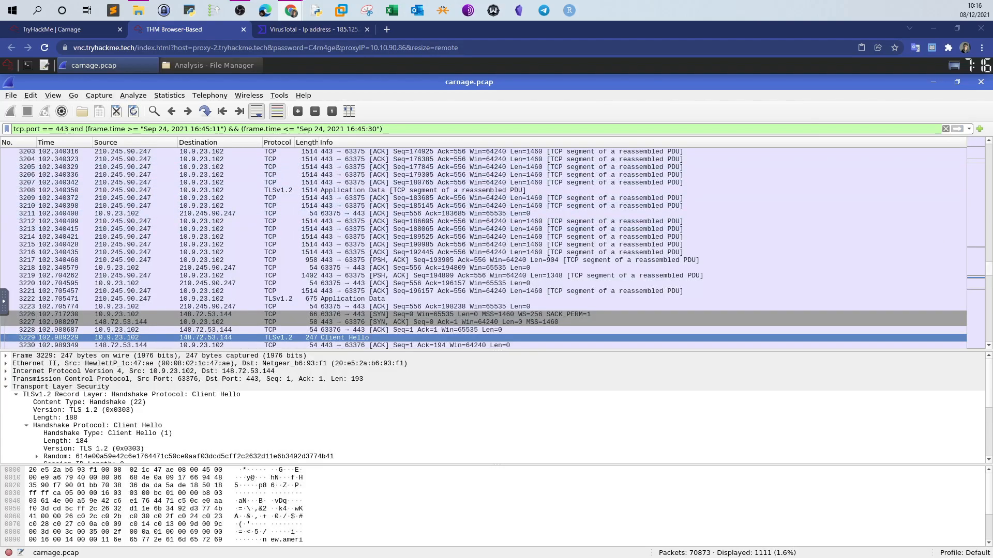
{"action": "scroll", "coordinate": [850, 164], "scroll_direction": "up", "scroll_amount": 15}
{"action": "scroll", "coordinate": [850, 164], "scroll_direction": "down", "scroll_amount": 10}
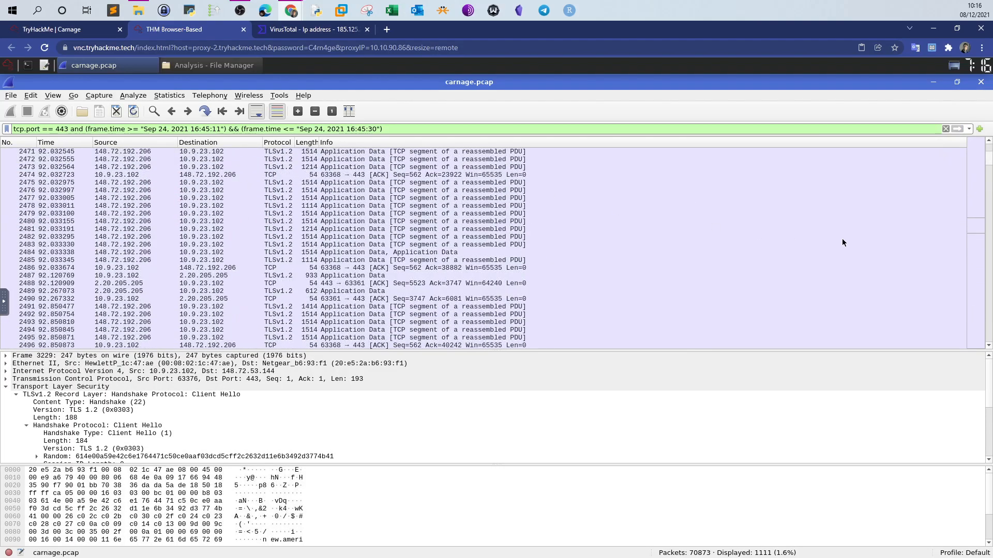
{"action": "left_click_drag", "start_coordinate": [983, 232], "coordinate": [989, 151]}
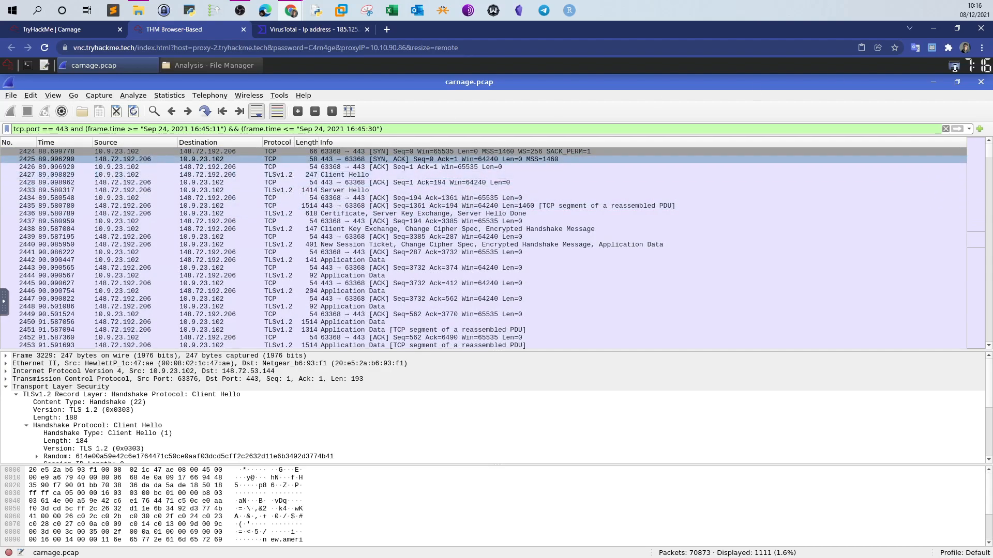
Minimize Wireshark and the file manager, open a terminal, and move and widen its window on the desktop
{"action": "left_click", "coordinate": [934, 83]}
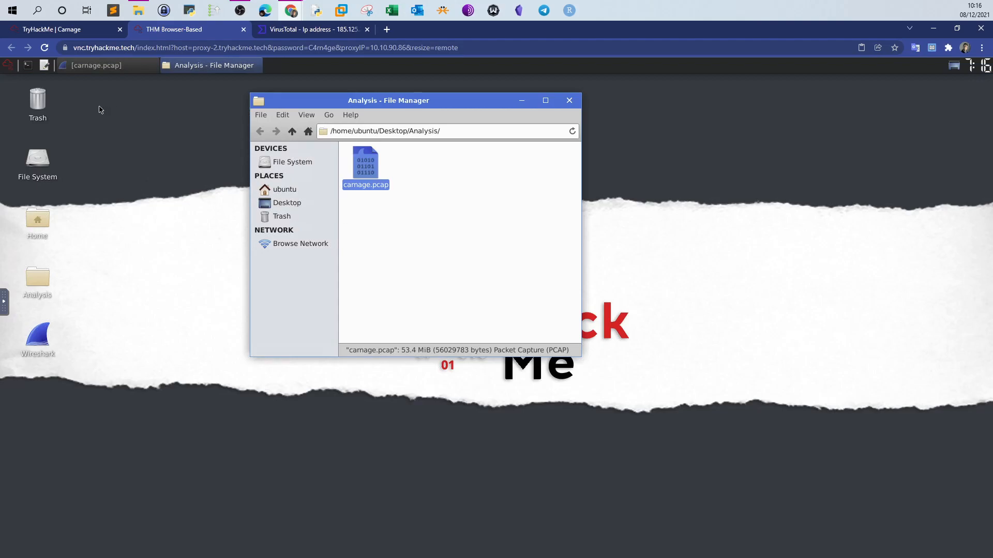
{"action": "left_click", "coordinate": [29, 66]}
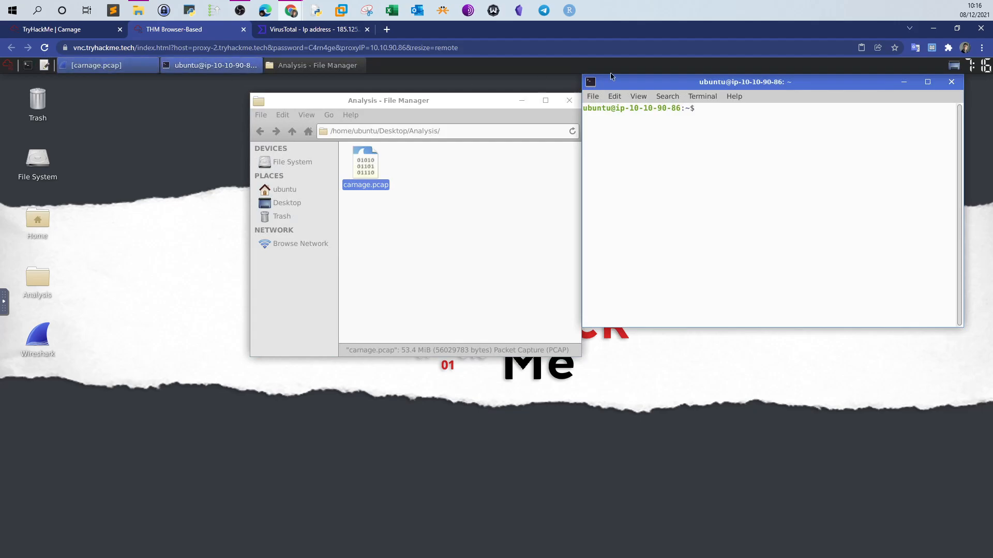
{"action": "left_click", "coordinate": [519, 103]}
{"action": "left_click_drag", "start_coordinate": [682, 86], "coordinate": [249, 150]}
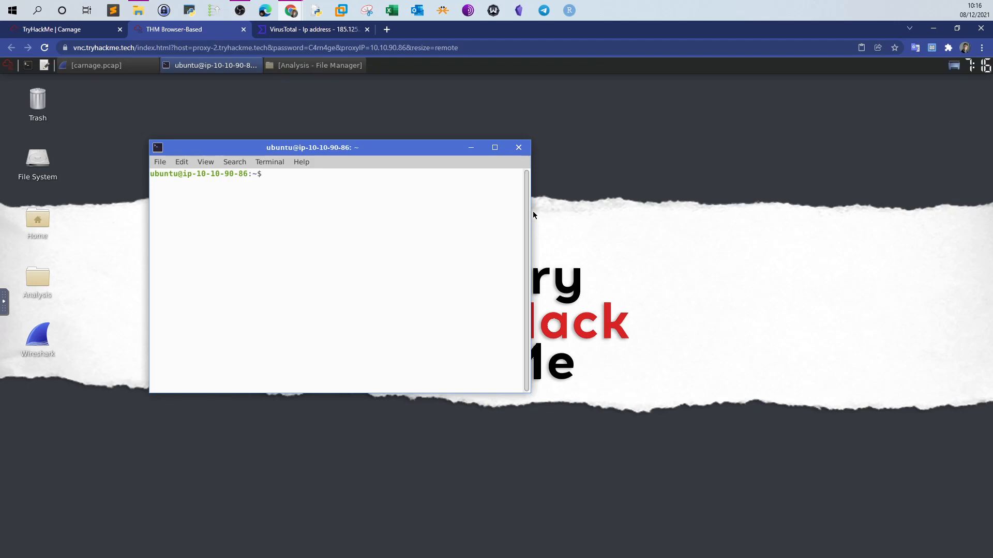
{"action": "left_click_drag", "start_coordinate": [530, 211], "coordinate": [548, 211]}
{"action": "left_click_drag", "start_coordinate": [722, 197], "coordinate": [825, 188]}
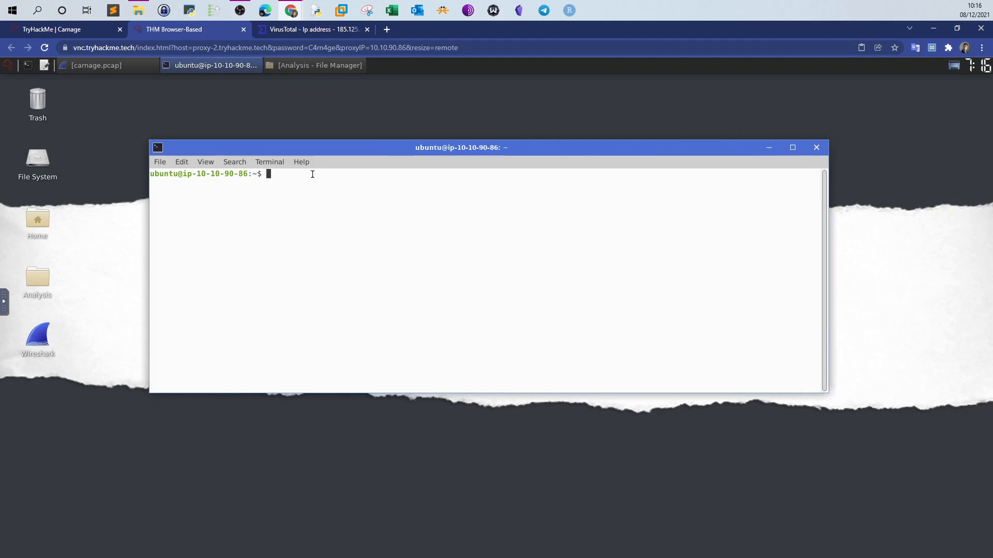
Zoom in the terminal so its text is larger
{"action": "left_click", "coordinate": [203, 162]}
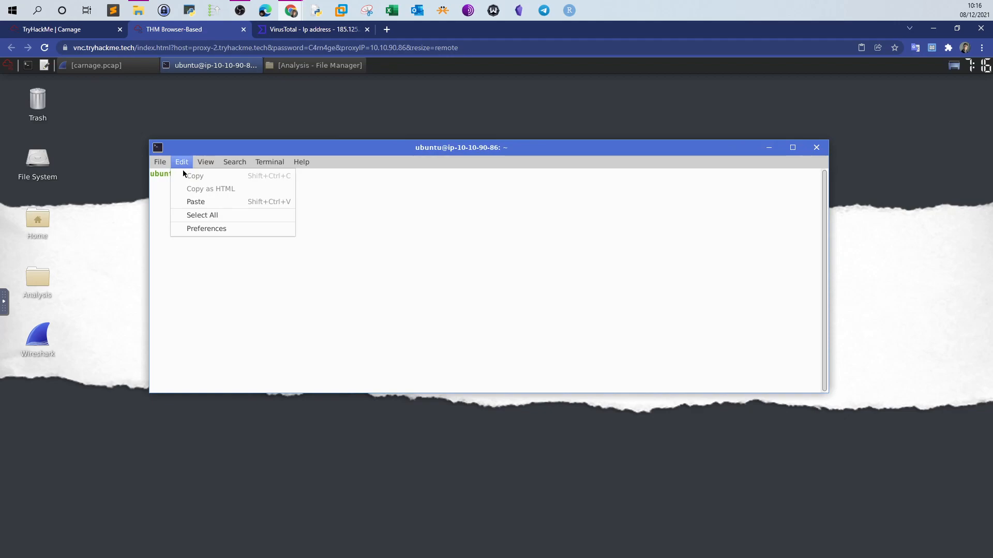
{"action": "left_click", "coordinate": [244, 228]}
{"action": "left_click", "coordinate": [206, 161]}
{"action": "left_click", "coordinate": [219, 196]}
{"action": "left_click", "coordinate": [204, 163]}
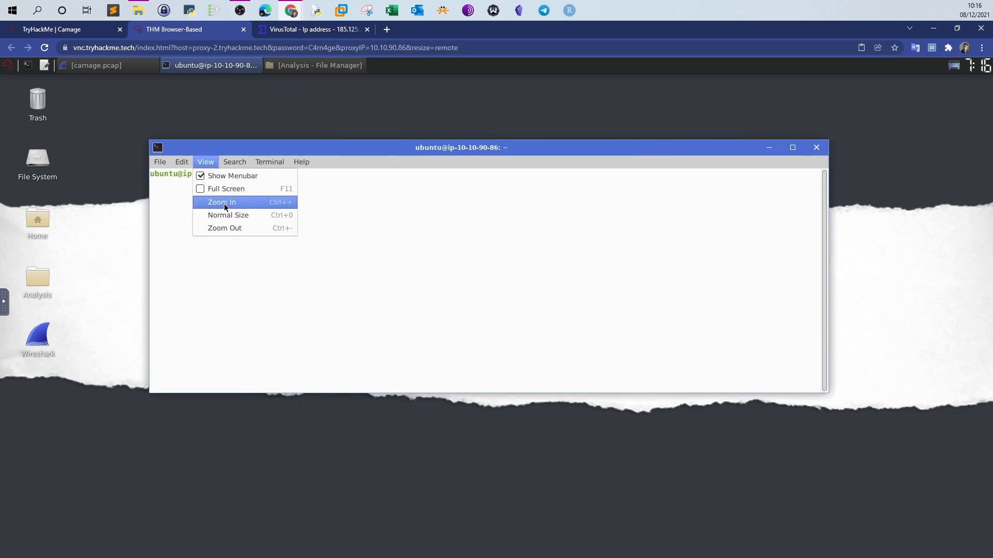
{"action": "left_click", "coordinate": [224, 204]}
{"action": "left_click", "coordinate": [206, 163]}
{"action": "left_click", "coordinate": [228, 204]}
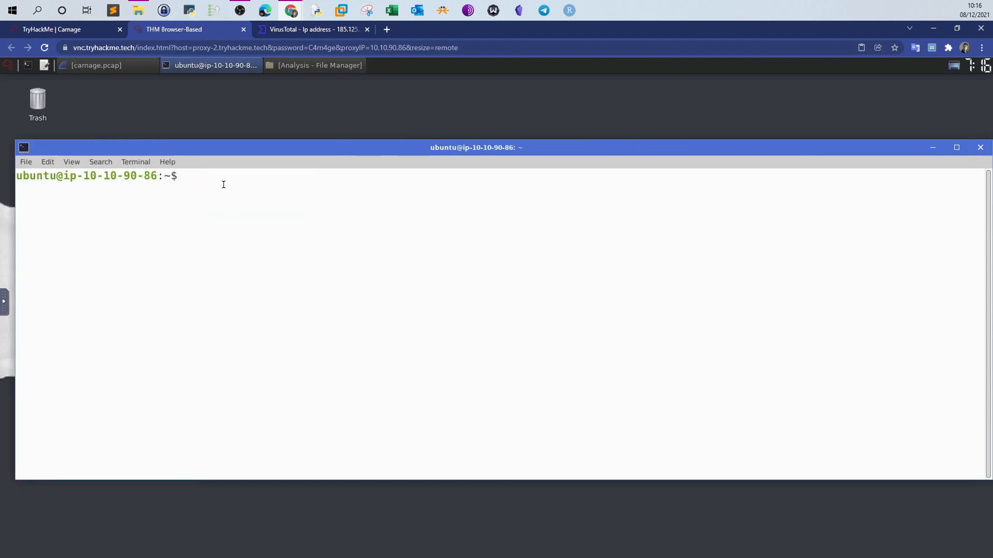
Enter tshark -T json -e 'ip.dst' -r carnage.pcap in the terminal, checking the capture's file name in Wireshark
{"action": "left_click", "coordinate": [443, 228]}
{"action": "type", "text": "tshark -T json -e '"}
{"action": "left_click", "coordinate": [98, 66]}
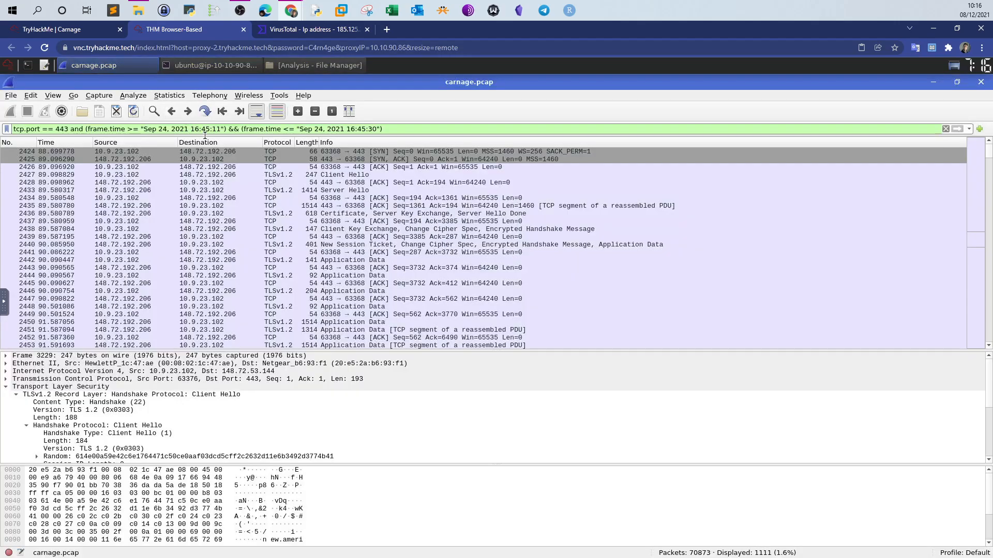
{"action": "left_click", "coordinate": [934, 81]}
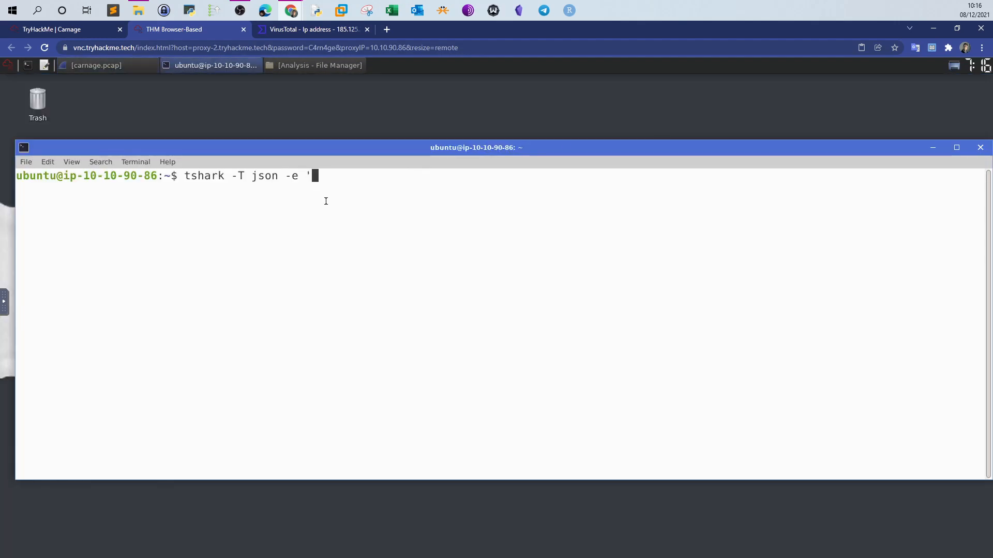
{"action": "type", "text": "ip.dst' -r carnage.pc"}
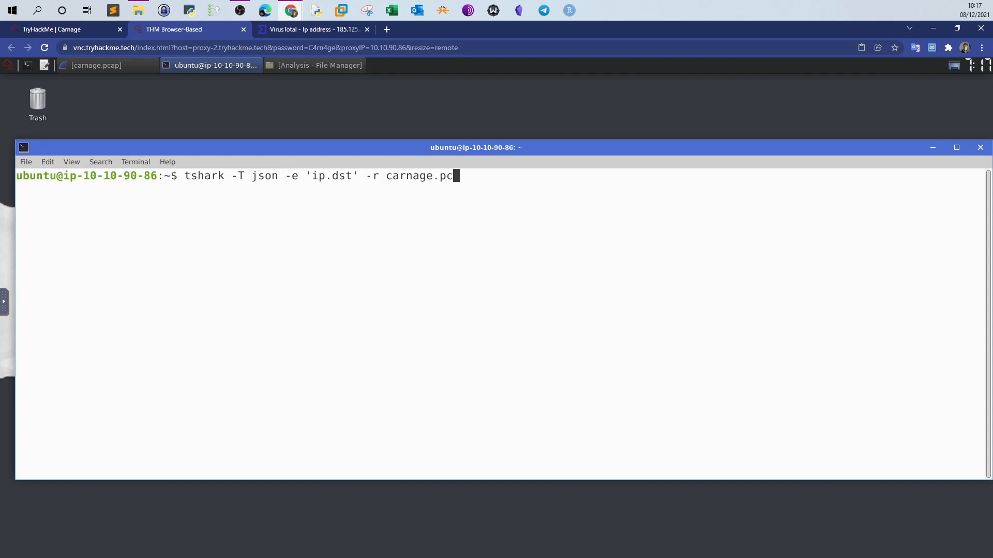
{"action": "type", "text": "ap ~"}
{"action": "key", "text": "BackSpace"}
Extend the tshark command with a grep for a dot followed by a digit [0-9] and a sort -u, and close the terminal
{"action": "type", "text": "| grep '"}
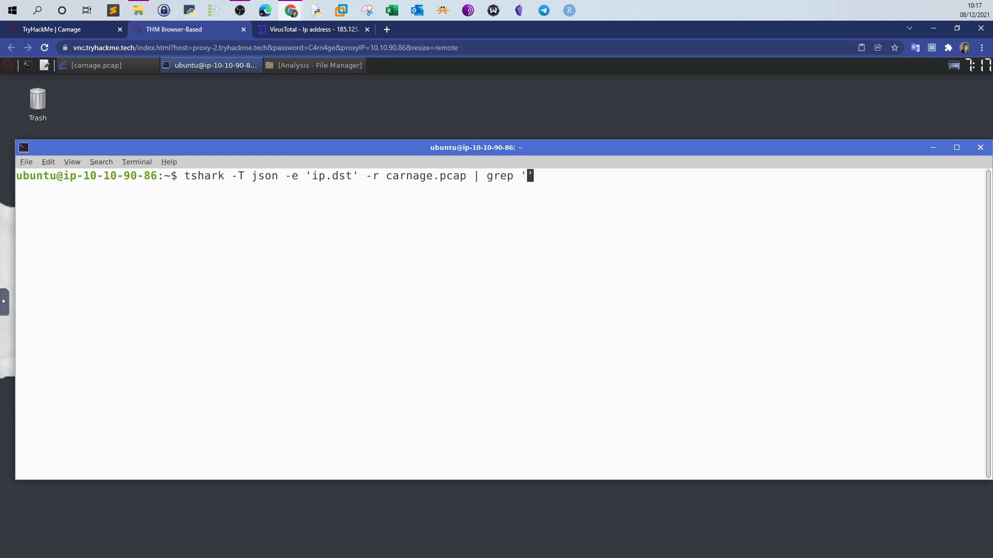
{"action": "type", "text": "\\ز"}
{"action": "key", "text": "BackSpace"}
{"action": "type", "text": ".[0-9]"}
{"action": "key", "text": "End"}
{"action": "type", "text": "| سخقف"}
{"action": "key", "text": "BackSpace"}
{"action": "key", "text": "BackSpace"}
{"action": "key", "text": "BackSpace"}
{"action": "key", "text": "BackSpace"}
{"action": "key", "text": "BackSpace"}
{"action": "type", "text": "sort -u"}
{"action": "left_click", "coordinate": [981, 147]}
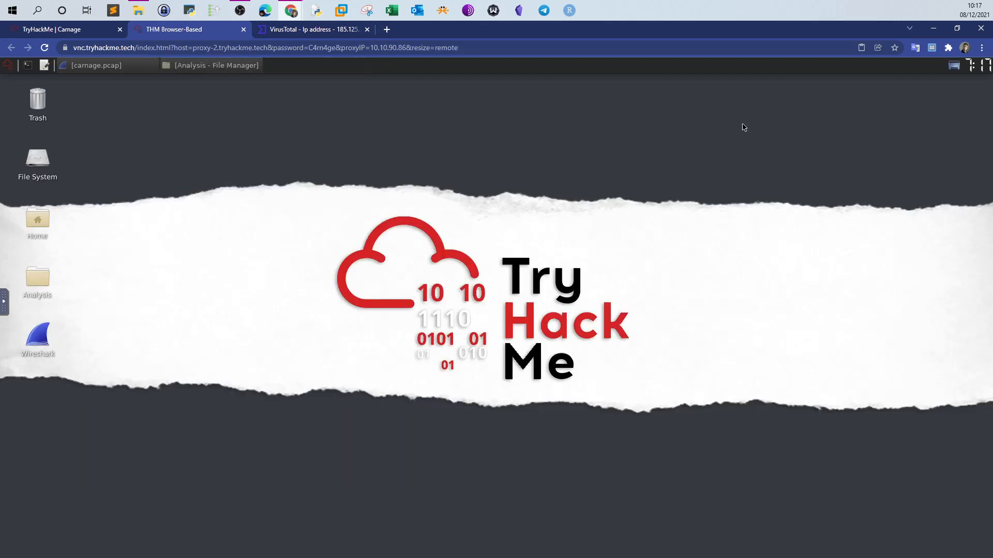
Return to Wireshark, open the capture's Conversations statistics, and look through the IPv4 address pairs
{"action": "left_click", "coordinate": [116, 67]}
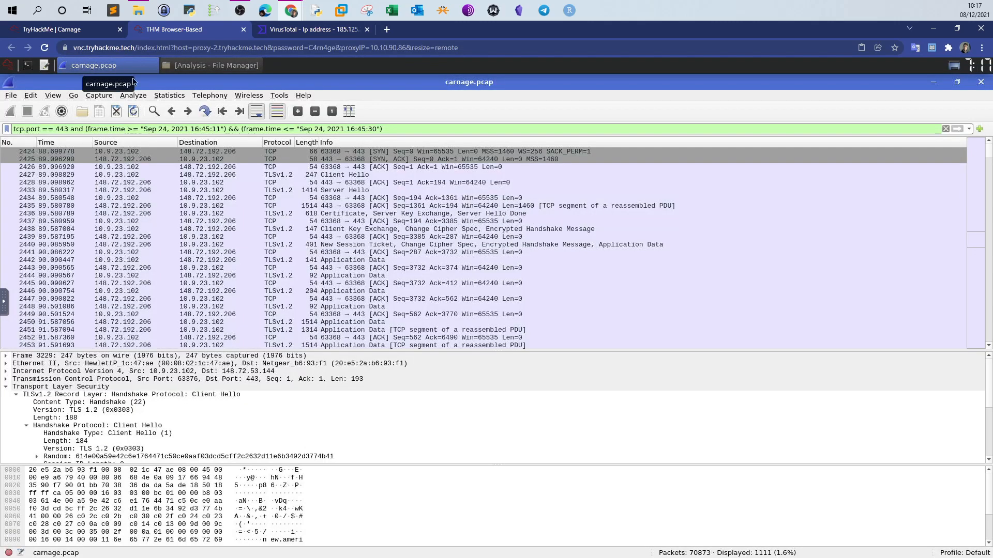
{"action": "left_click", "coordinate": [169, 96]}
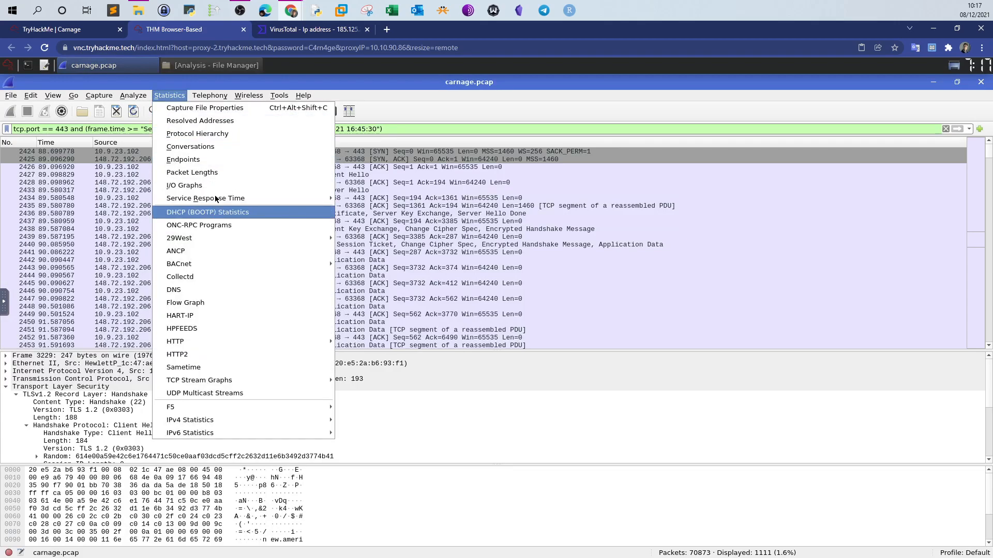
{"action": "left_click", "coordinate": [220, 148]}
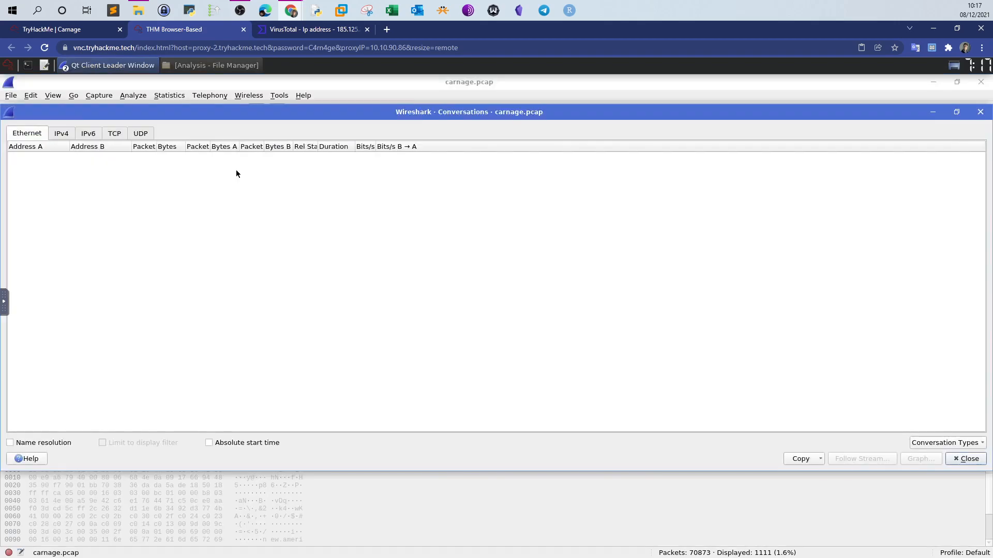
{"action": "left_click", "coordinate": [82, 135]}
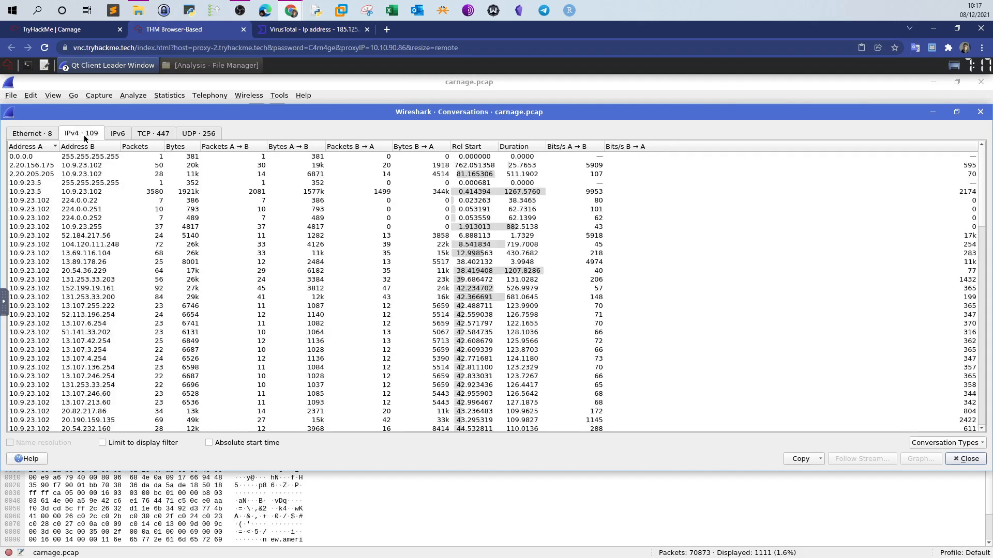
{"action": "left_click", "coordinate": [803, 458]}
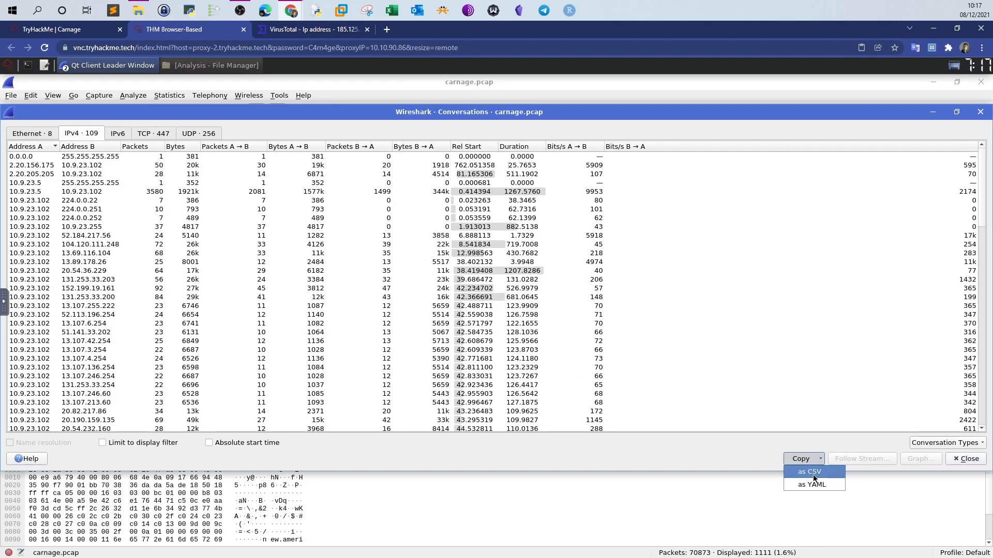
{"action": "left_click", "coordinate": [675, 454]}
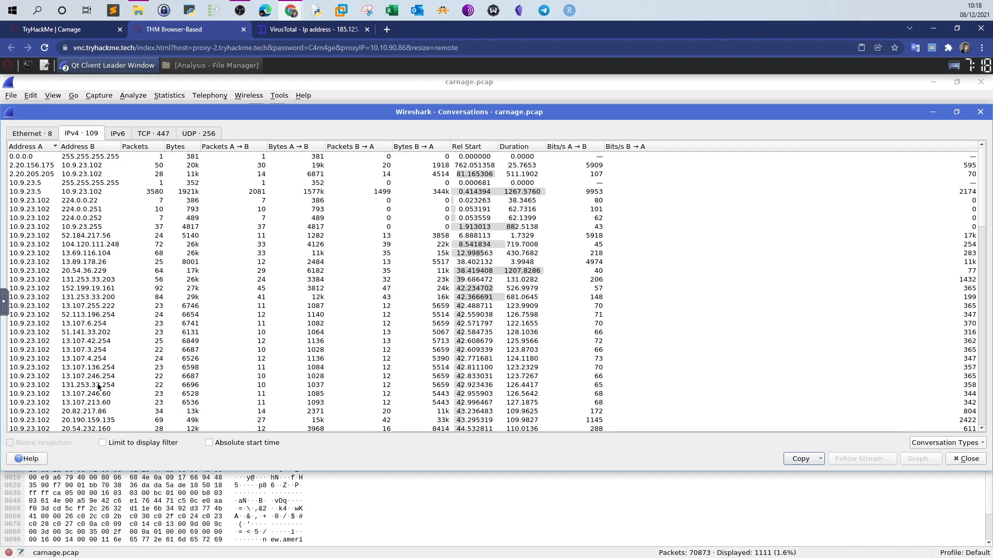
{"action": "scroll", "coordinate": [106, 375], "scroll_direction": "down", "scroll_amount": 5}
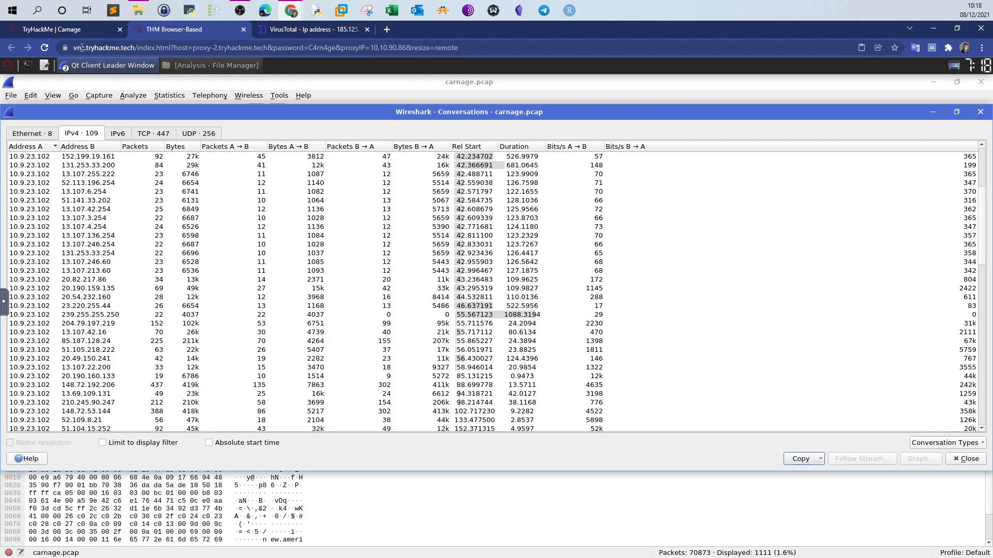
Select the second Cobalt Strike IP in the TryHackMe answer and locate 185.106.96.158 in Wireshark's IPv4 conversations
{"action": "key", "text": "ctrl+shift+Tab"}
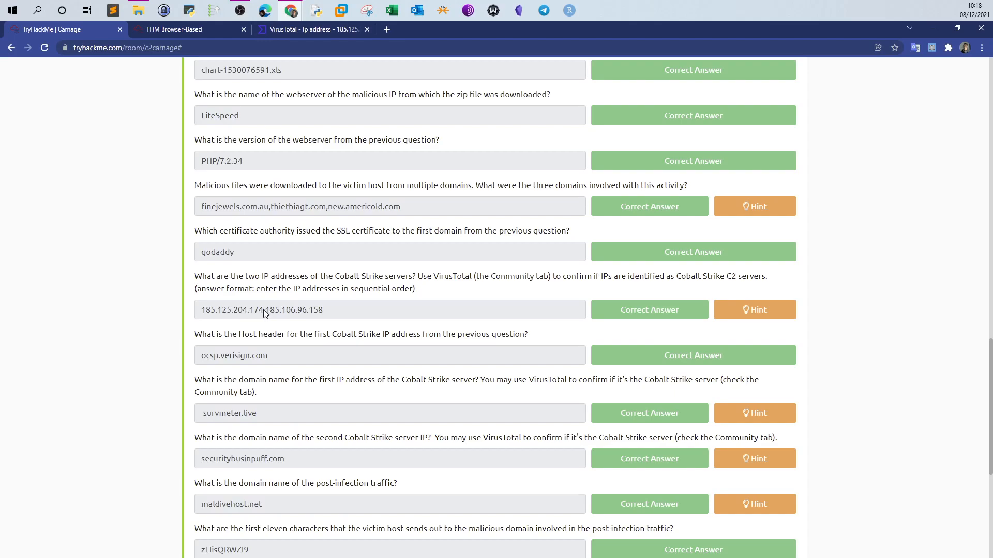
{"action": "left_click_drag", "start_coordinate": [335, 314], "coordinate": [266, 316]}
{"action": "left_click", "coordinate": [181, 30]}
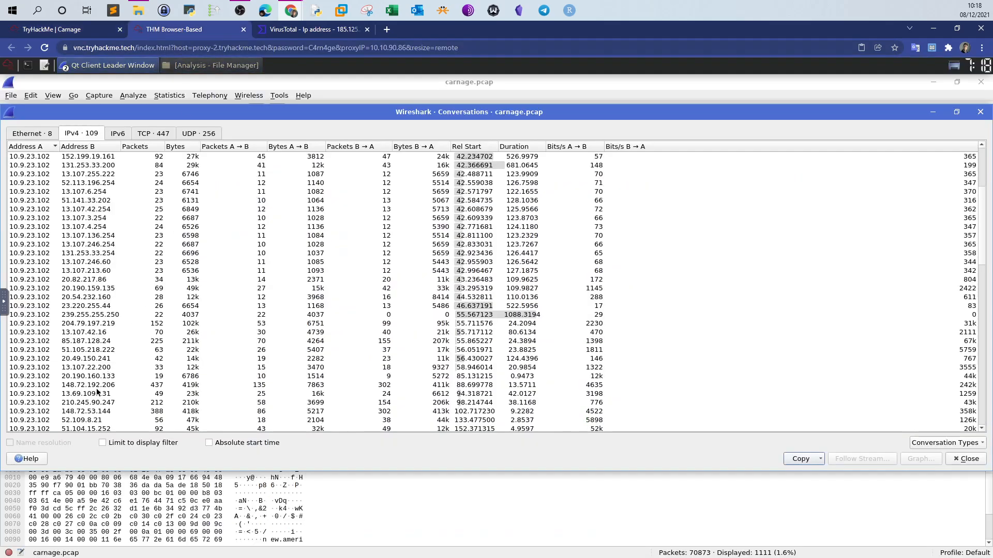
{"action": "scroll", "coordinate": [115, 334], "scroll_direction": "down", "scroll_amount": 9}
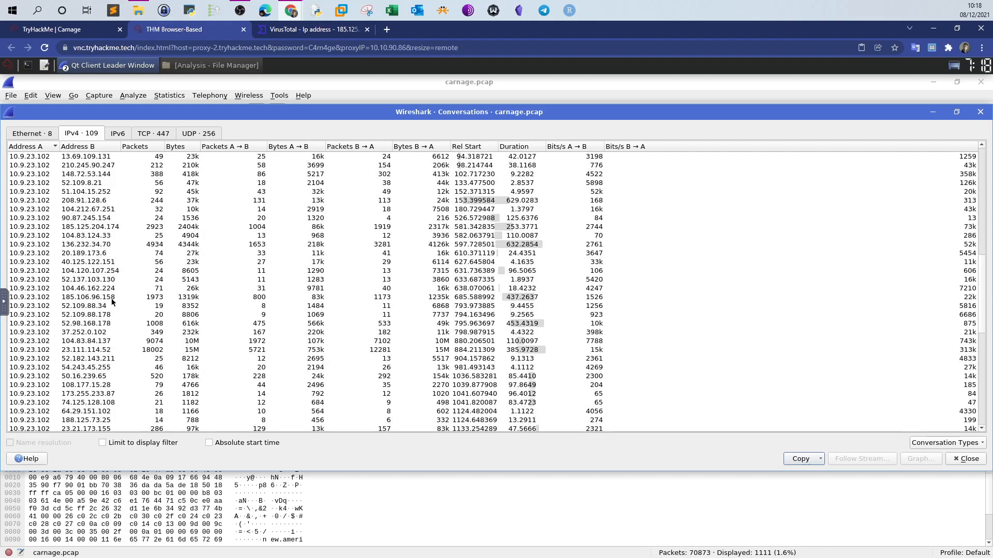
{"action": "left_click", "coordinate": [162, 296]}
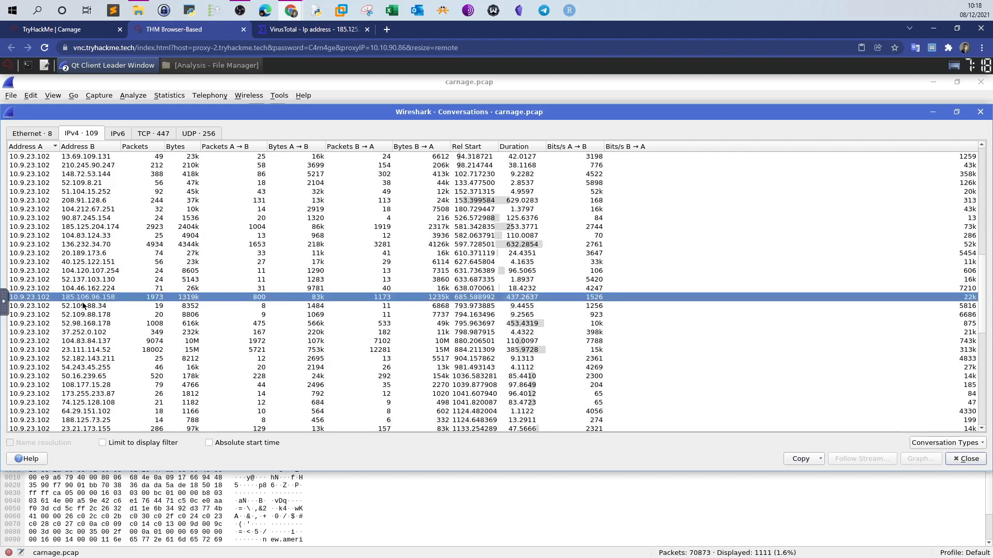
Search VirusTotal for 185.106.96.158 and highlight the Cobalt Strike line in its first community comment
{"action": "left_click", "coordinate": [83, 30]}
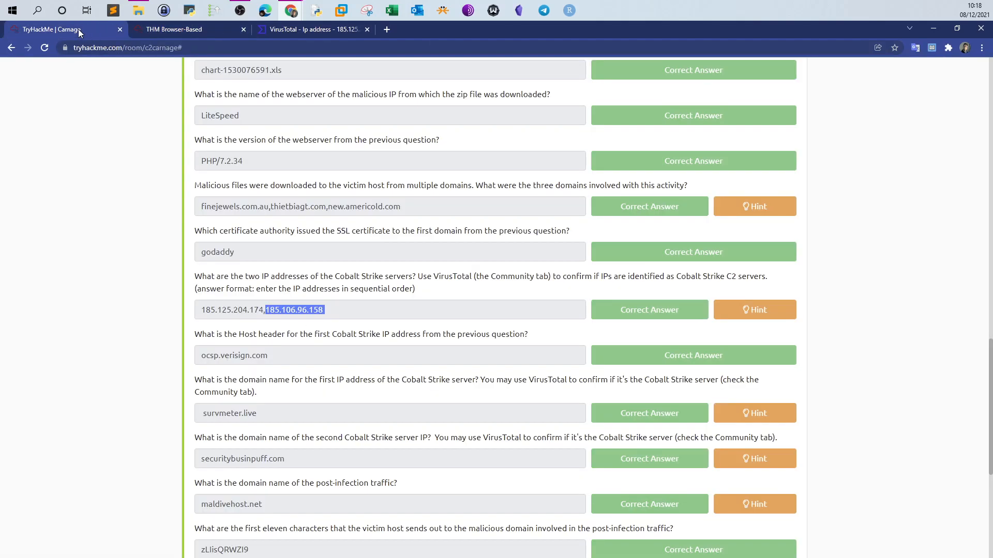
{"action": "left_click", "coordinate": [187, 31]}
{"action": "left_click", "coordinate": [310, 30]}
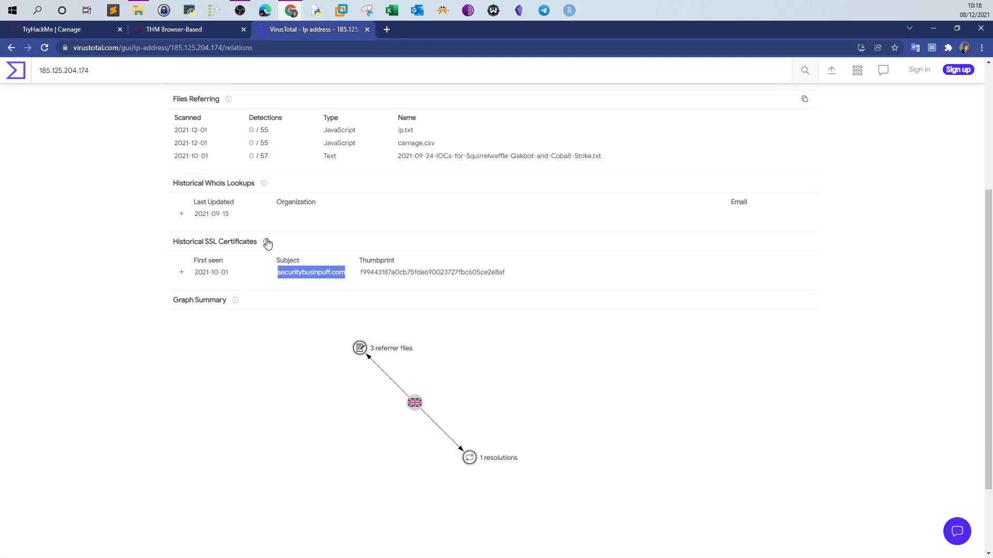
{"action": "scroll", "coordinate": [206, 191], "scroll_direction": "up", "scroll_amount": 5}
{"action": "left_click", "coordinate": [15, 70]}
{"action": "left_click", "coordinate": [627, 227]}
{"action": "key", "text": "ctrl+v"}
{"action": "key", "text": "Return"}
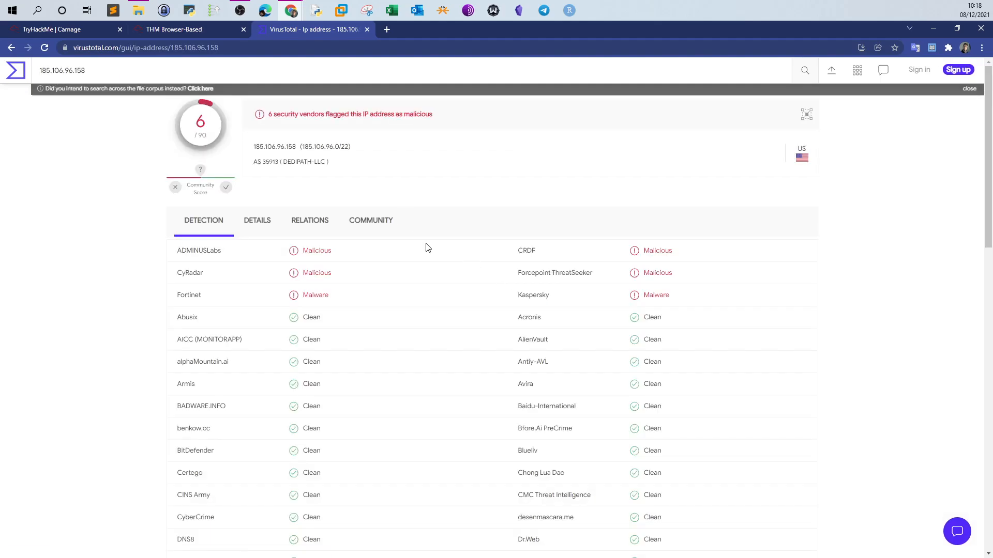
{"action": "left_click", "coordinate": [402, 220]}
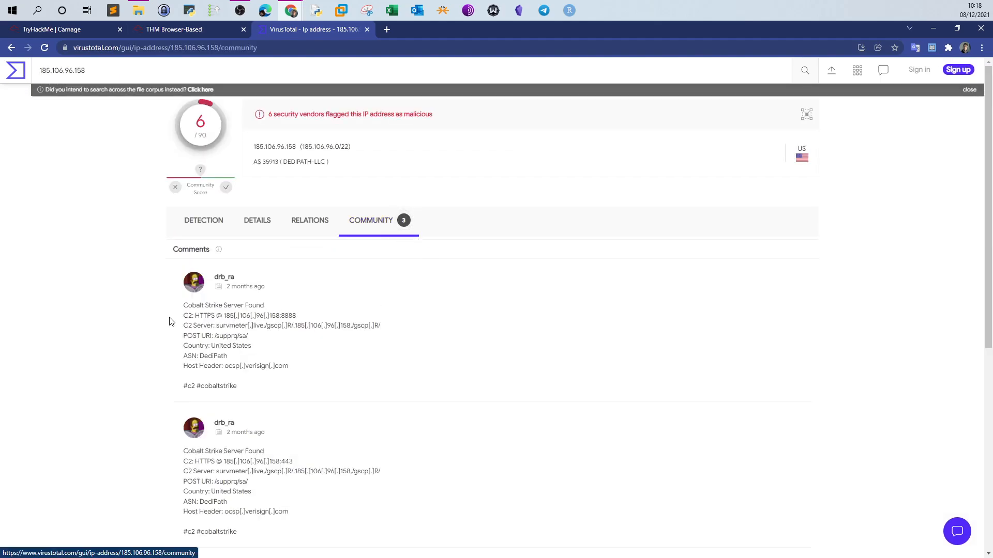
{"action": "left_click_drag", "start_coordinate": [184, 306], "coordinate": [289, 309]}
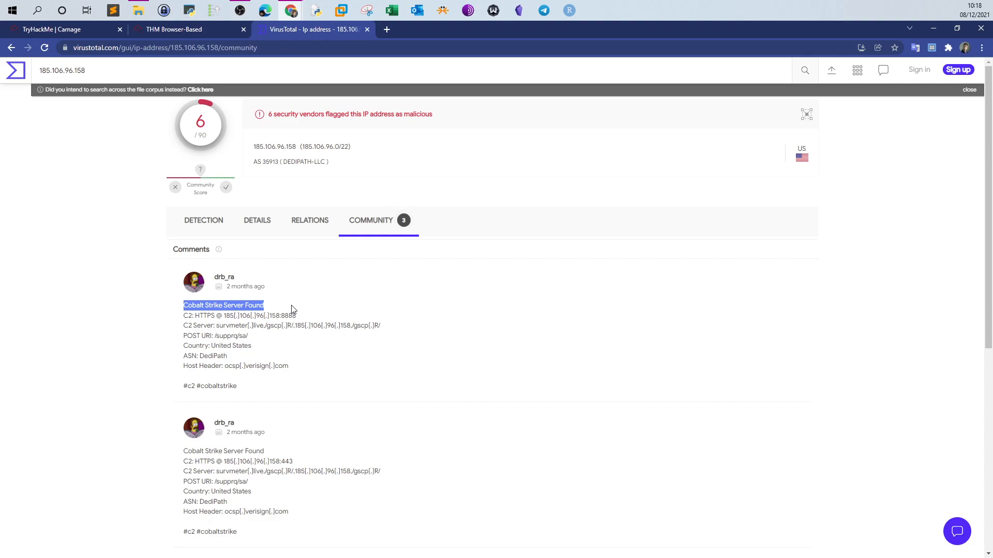
Switch to the TryHackMe room, copy 185.106.96.158 from the answer, and highlight "Host" in the Host header question
{"action": "left_click", "coordinate": [48, 34]}
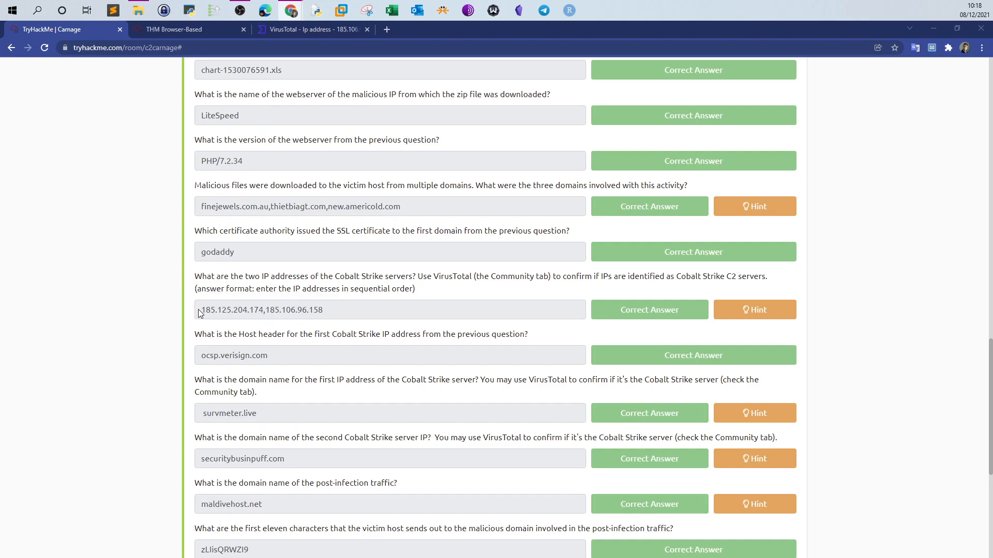
{"action": "left_click_drag", "start_coordinate": [337, 308], "coordinate": [268, 315]}
{"action": "right_click", "coordinate": [271, 311]}
{"action": "left_click", "coordinate": [292, 319]}
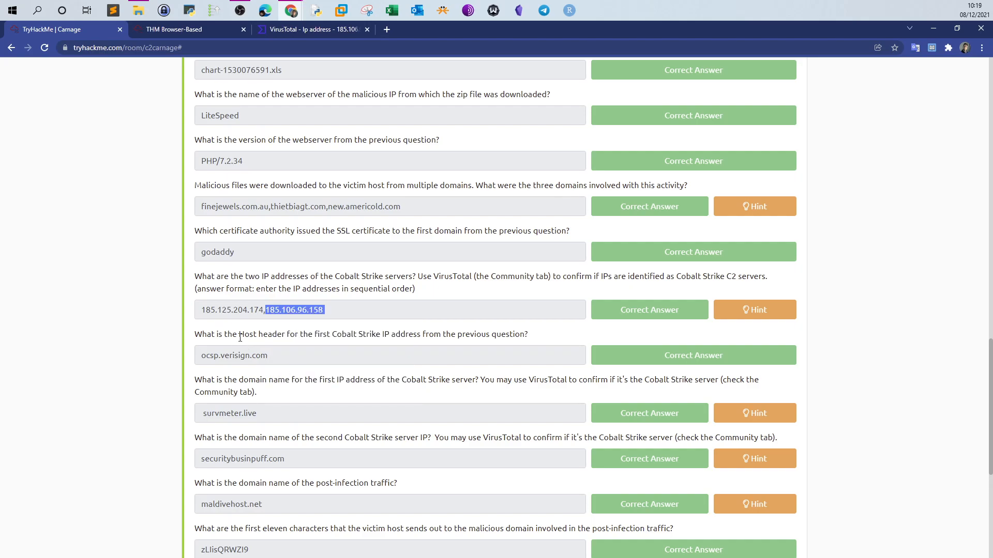
{"action": "left_click_drag", "start_coordinate": [239, 336], "coordinate": [257, 337]}
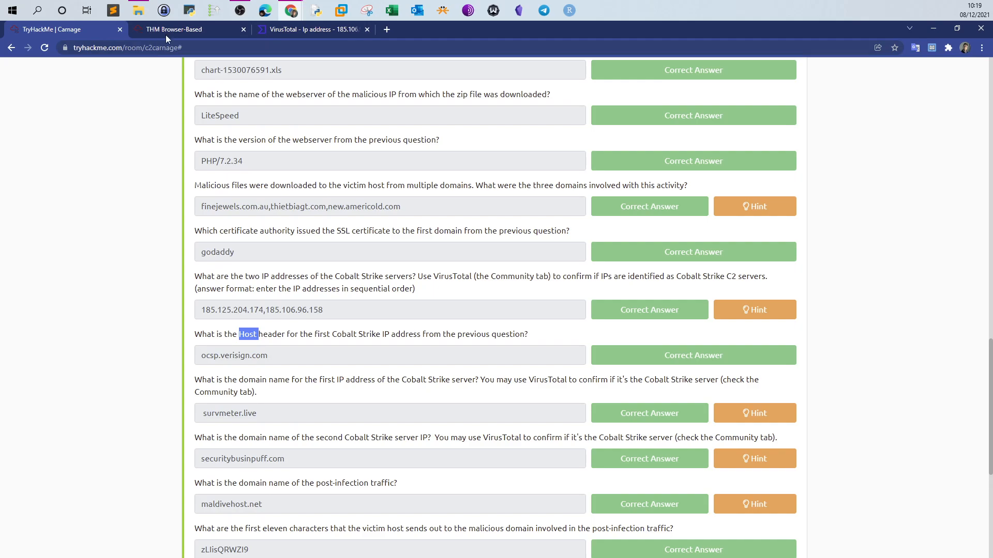
Return to Wireshark, close the Conversations window, and filter the packets with ip.addr == 185.106.96.158
{"action": "left_click", "coordinate": [166, 31]}
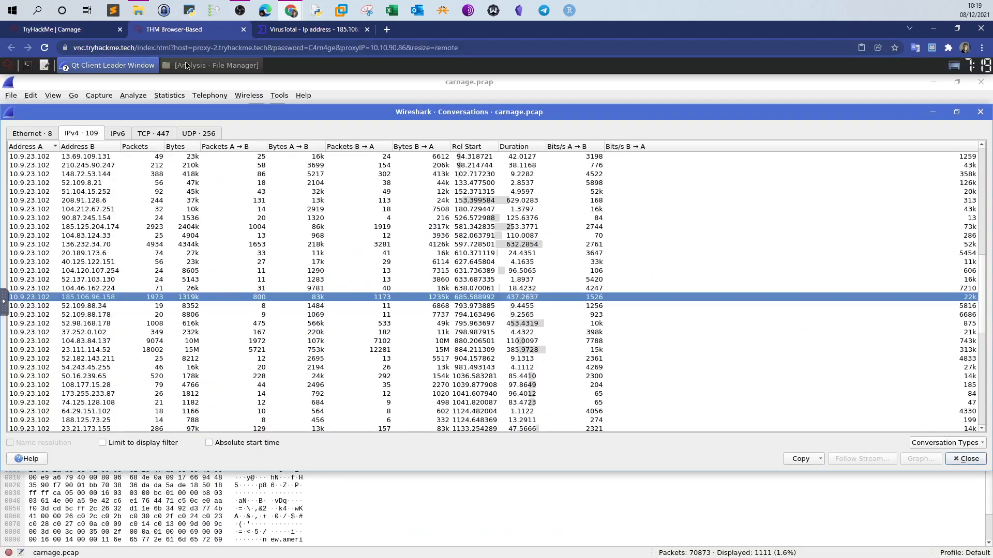
{"action": "left_click", "coordinate": [980, 113]}
{"action": "triple_click", "coordinate": [158, 129]}
{"action": "key", "text": "ctrl+v"}
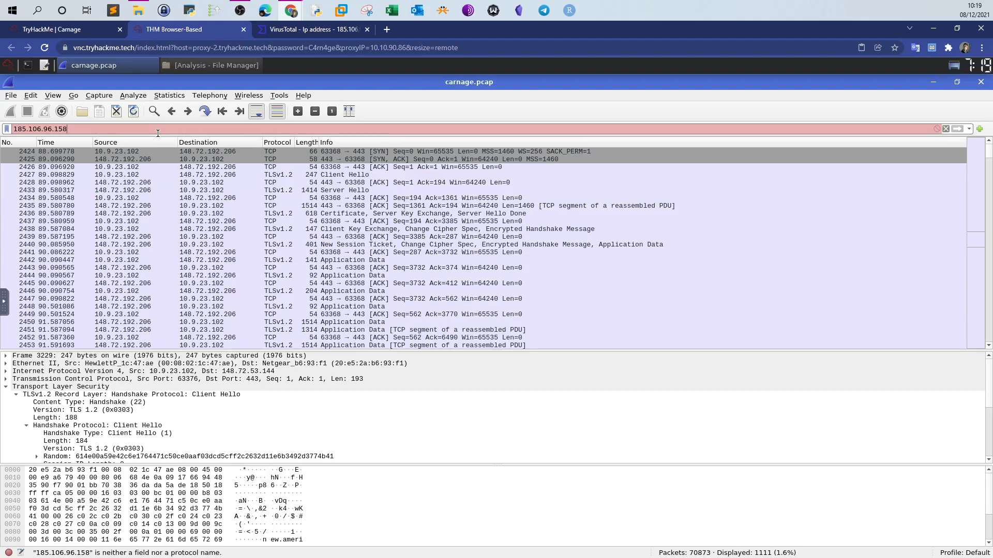
{"action": "type", "text": "ip.ad"}
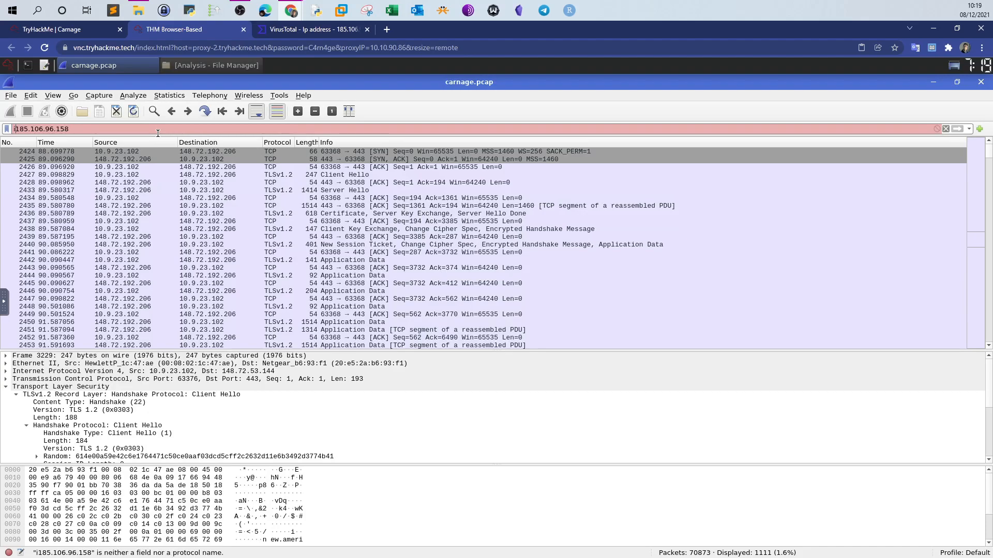
{"action": "type", "text": "rd"}
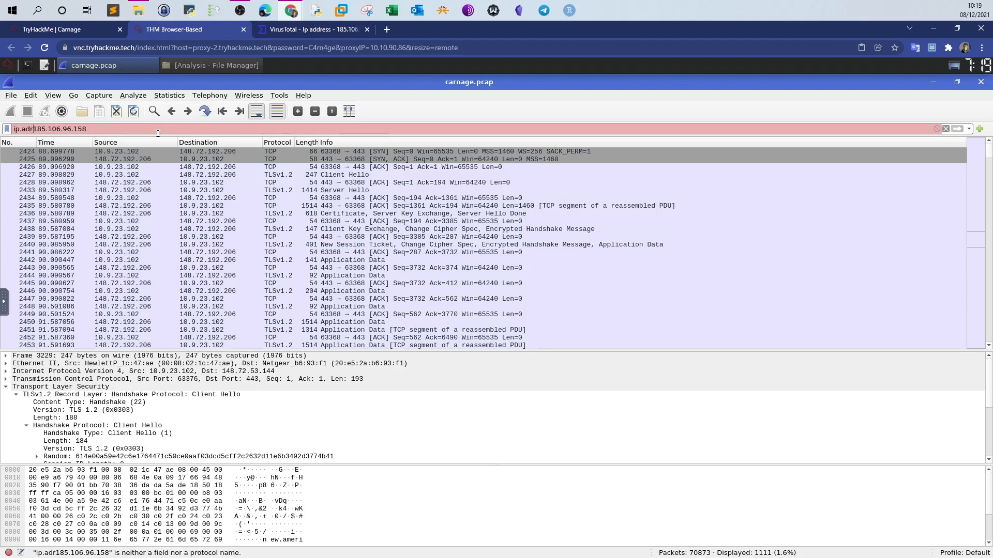
{"action": "key", "text": "BackSpace"}
{"action": "key", "text": "BackSpace"}
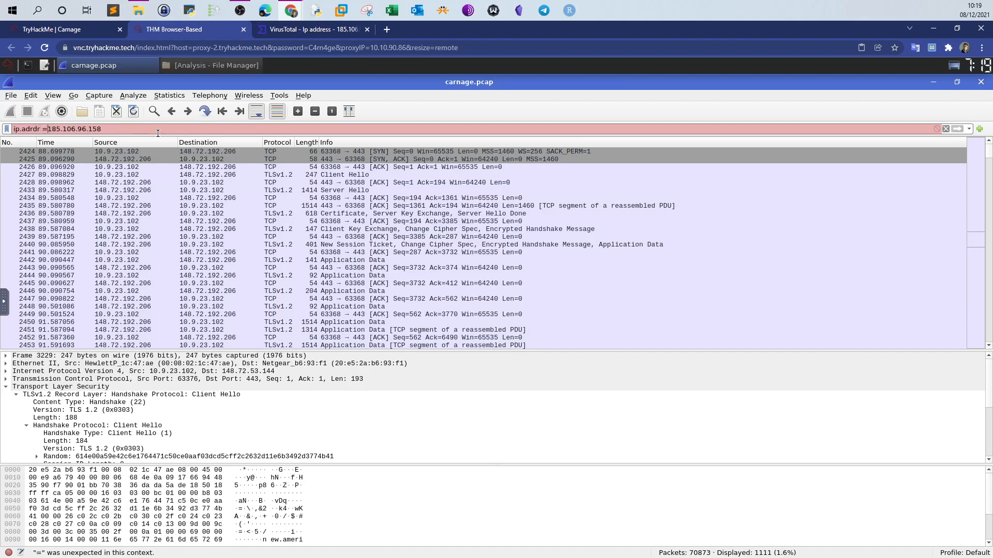
{"action": "type", "text": "dr"}
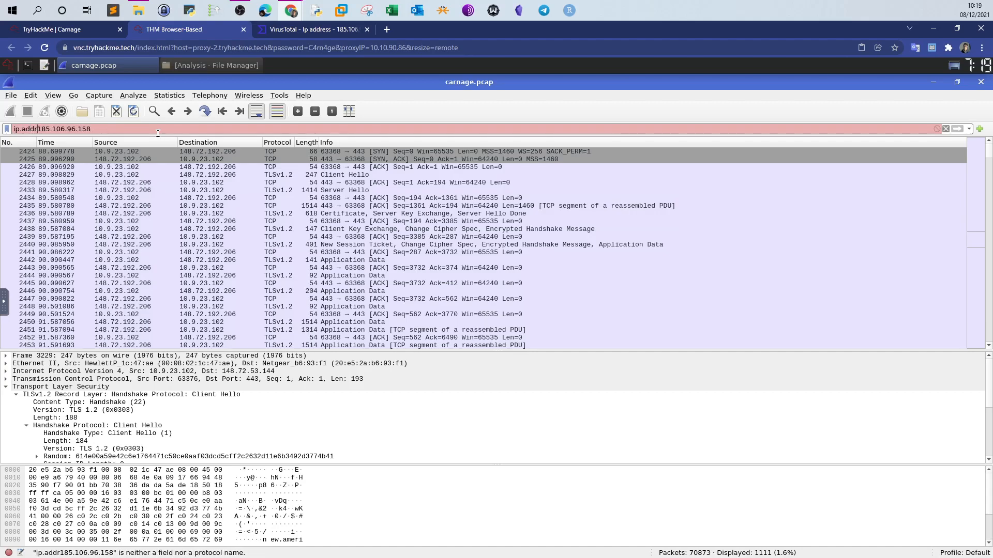
{"action": "type", "text": " =="}
{"action": "key", "text": "Return"}
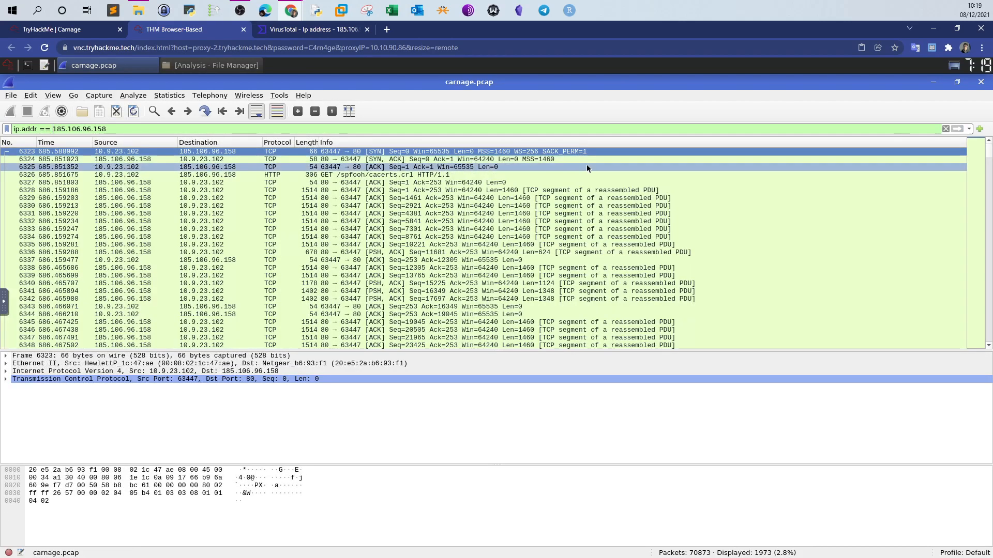
Follow the TCP stream of the GET /spfooh/cacerts.crl request and highlight the Host header value
{"action": "left_click", "coordinate": [323, 175]}
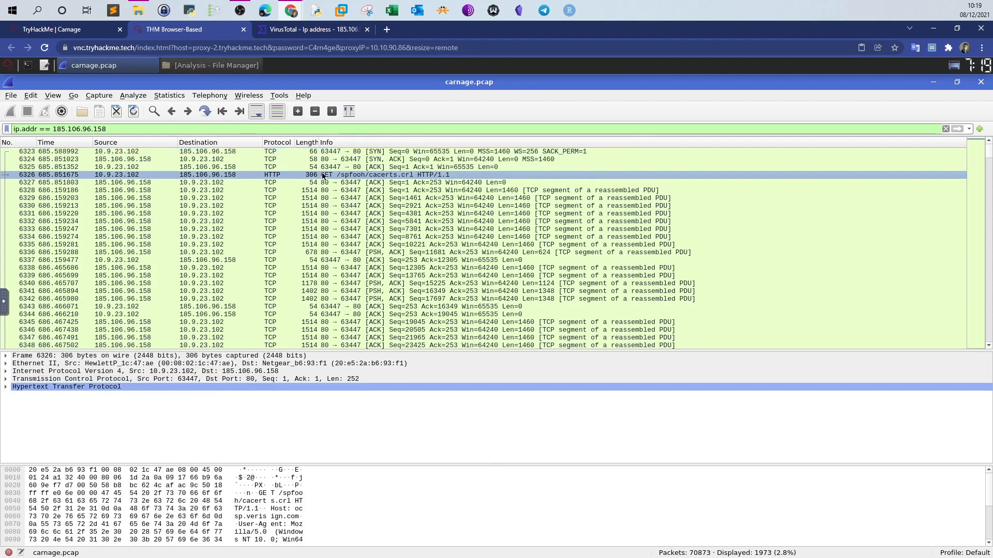
{"action": "right_click", "coordinate": [323, 175]}
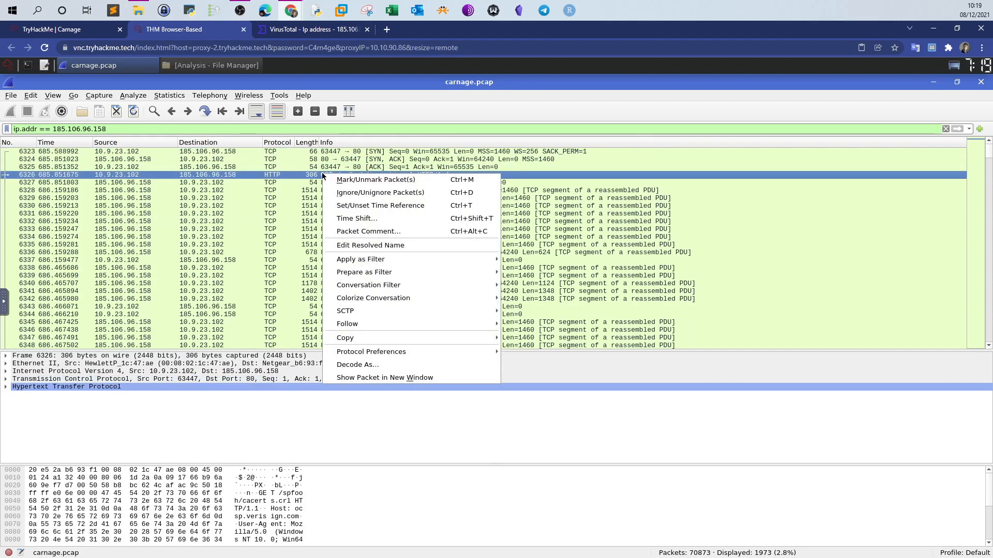
{"action": "mouse_move", "coordinate": [396, 325]}
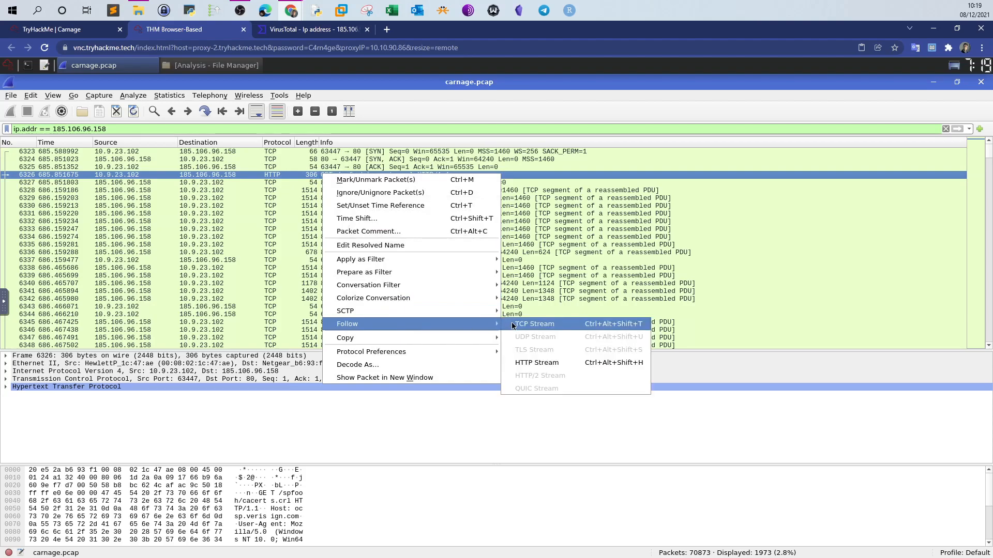
{"action": "left_click", "coordinate": [522, 324]}
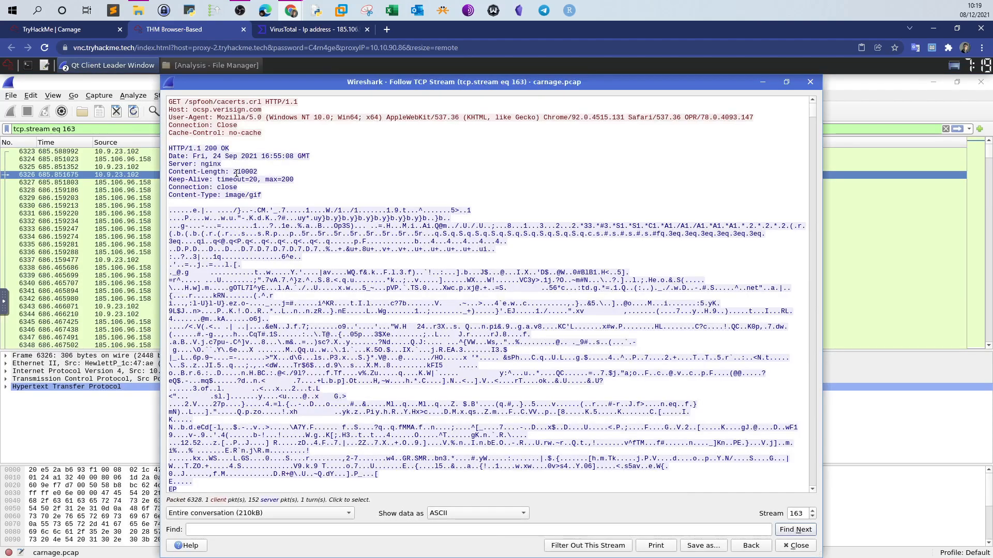
{"action": "left_click_drag", "start_coordinate": [263, 110], "coordinate": [196, 112]}
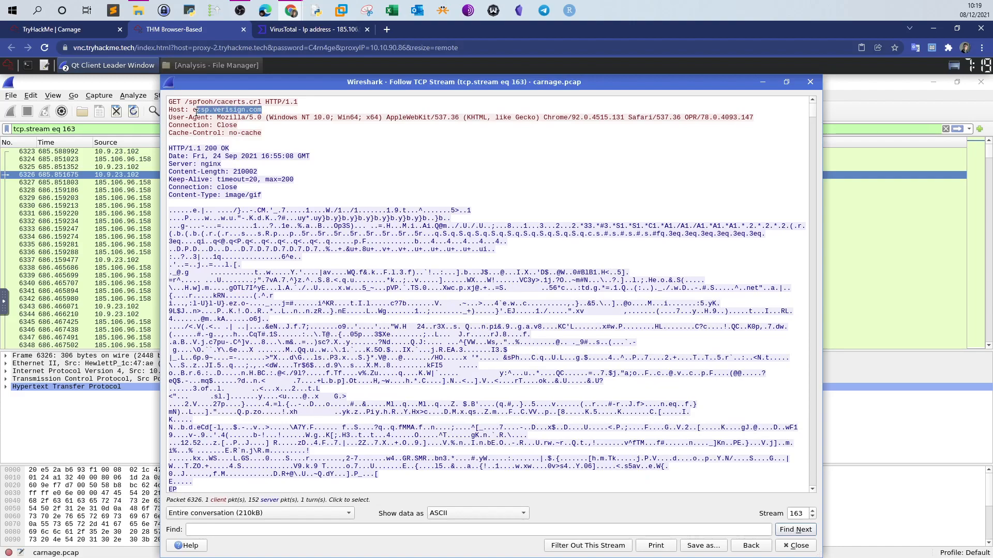
Switch to the TryHackMe room and highlight the Host header answer, ocsp.verisign.com
{"action": "left_click", "coordinate": [64, 29]}
{"action": "left_click_drag", "start_coordinate": [268, 355], "coordinate": [163, 368]}
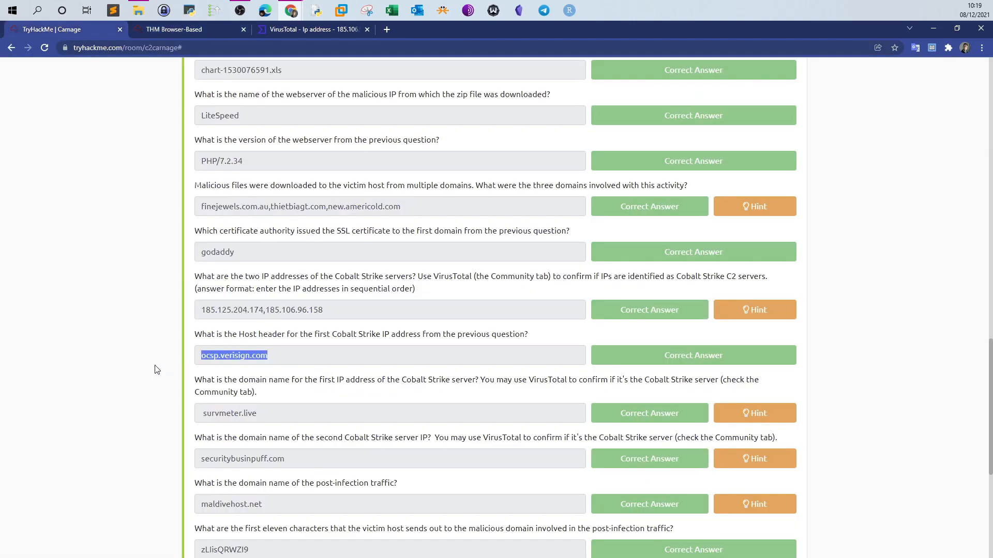
{"action": "scroll", "coordinate": [158, 330], "scroll_direction": "down", "scroll_amount": 3}
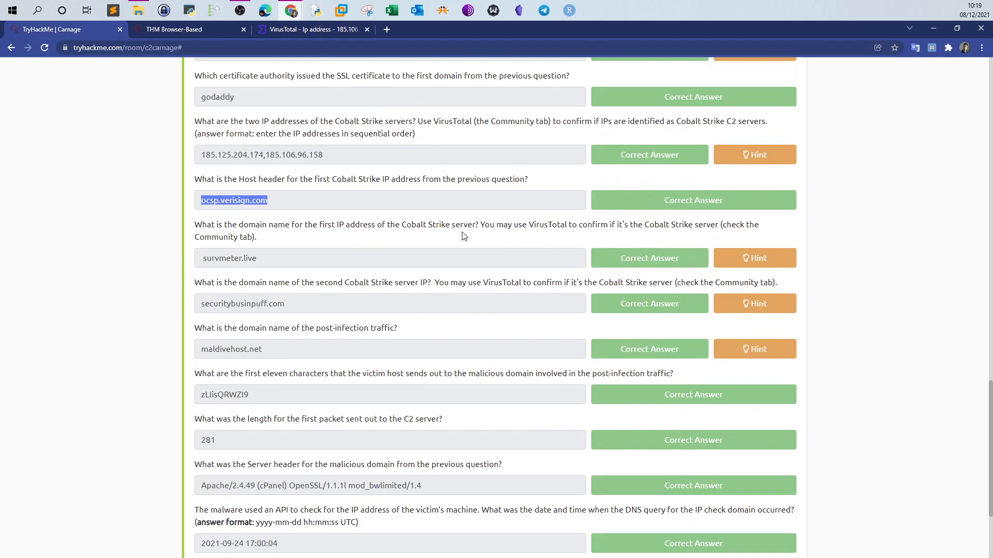
Close the TCP stream in Wireshark, view VirusTotal's relations for 185.106.96.158, and highlight survmeter.live in the historical SSL certificates
{"action": "left_click", "coordinate": [170, 30]}
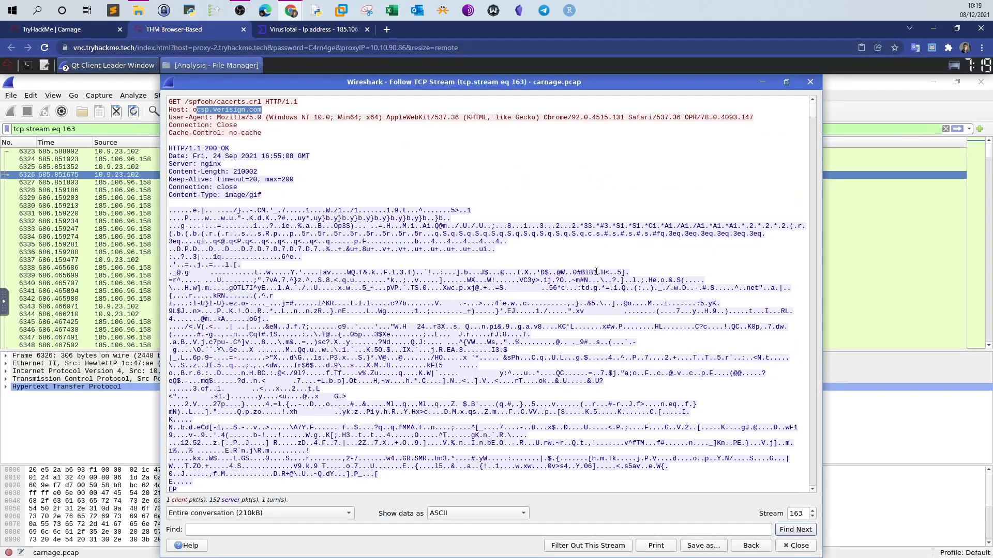
{"action": "left_click", "coordinate": [787, 546]}
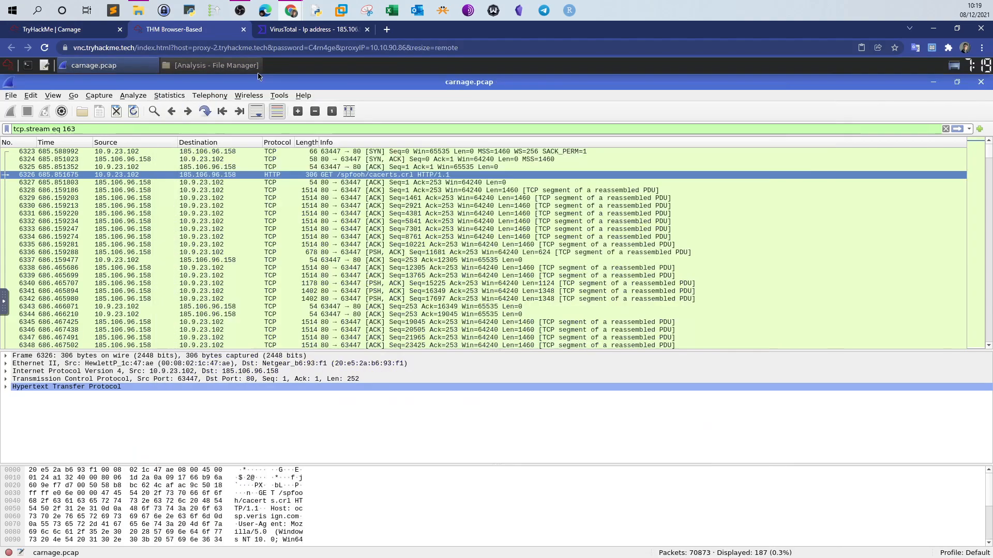
{"action": "left_click", "coordinate": [305, 28]}
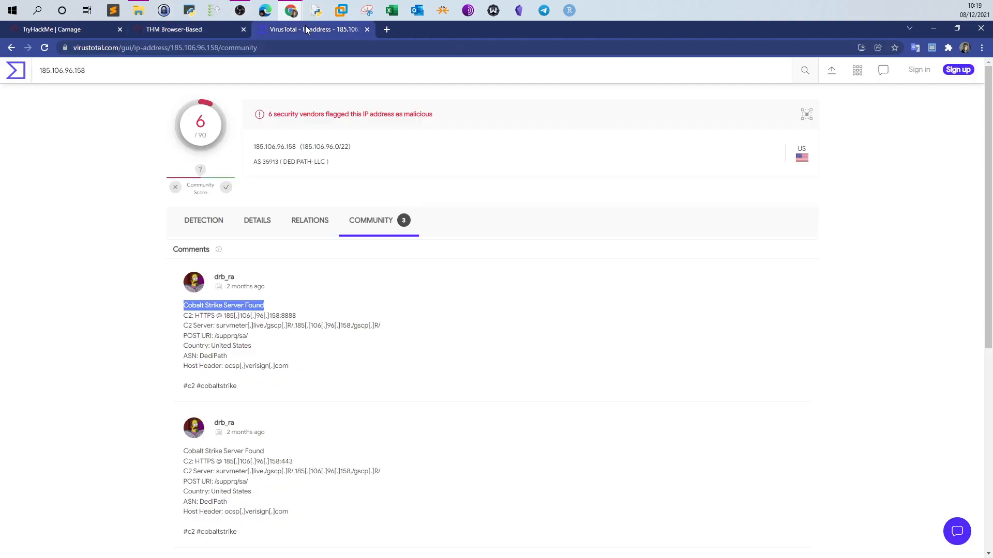
{"action": "left_click", "coordinate": [313, 222]}
{"action": "scroll", "coordinate": [369, 258], "scroll_direction": "down", "scroll_amount": 4}
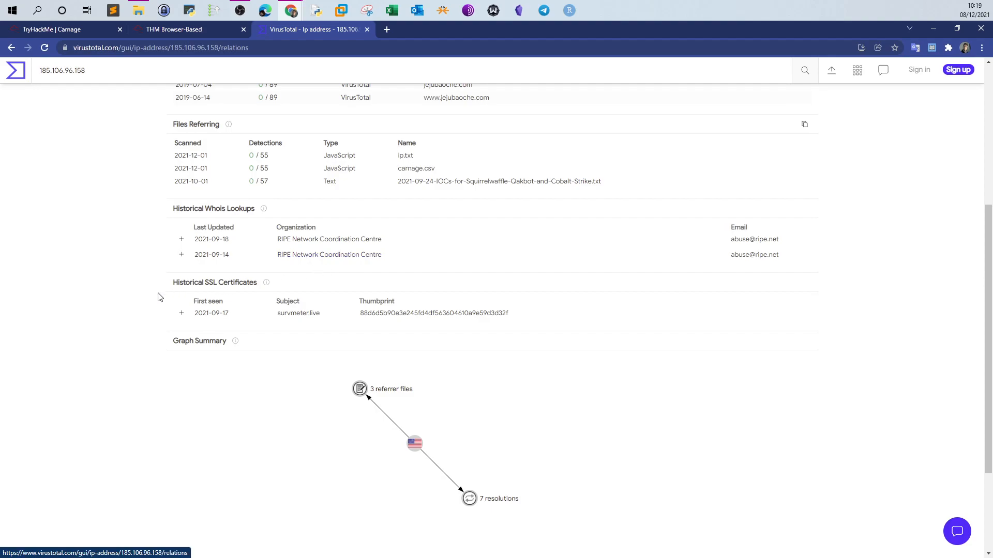
{"action": "left_click_drag", "start_coordinate": [323, 314], "coordinate": [277, 313]}
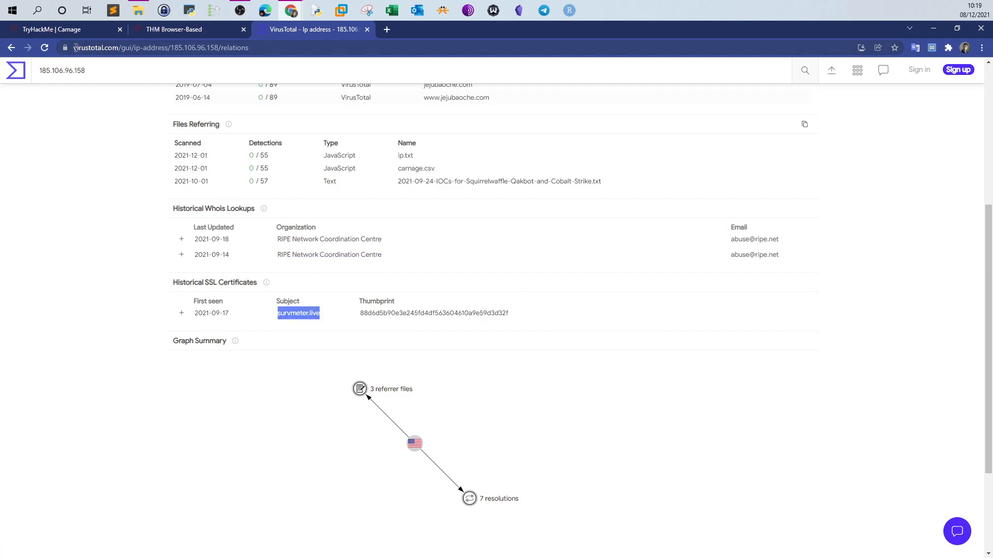
Switch to the TryHackMe room and highlight the two Cobalt Strike domain answers, survmeter.live and securitybusinpuff.com
{"action": "left_click", "coordinate": [63, 29]}
{"action": "left_click_drag", "start_coordinate": [265, 259], "coordinate": [203, 259]}
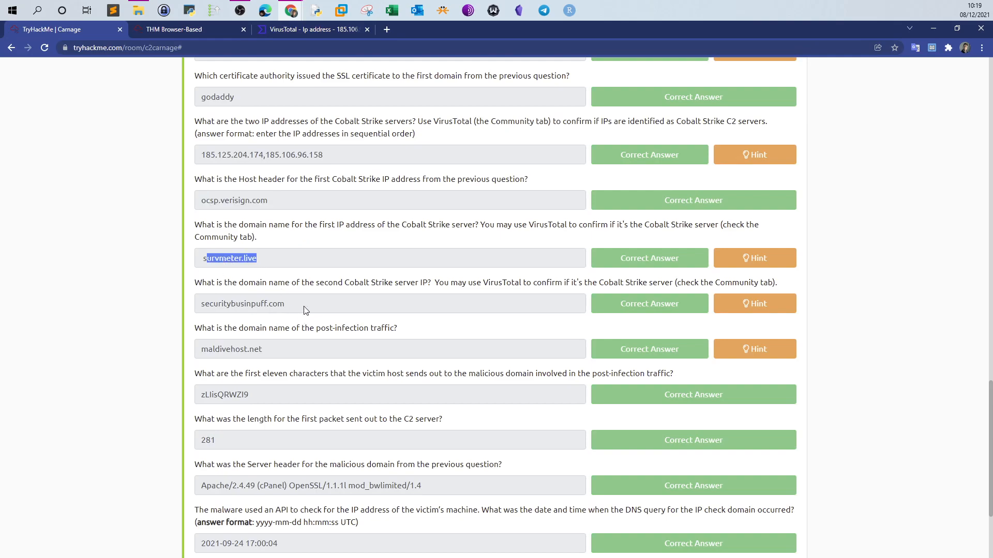
{"action": "left_click_drag", "start_coordinate": [305, 309], "coordinate": [171, 306]}
{"action": "scroll", "coordinate": [207, 300], "scroll_direction": "down", "scroll_amount": 2}
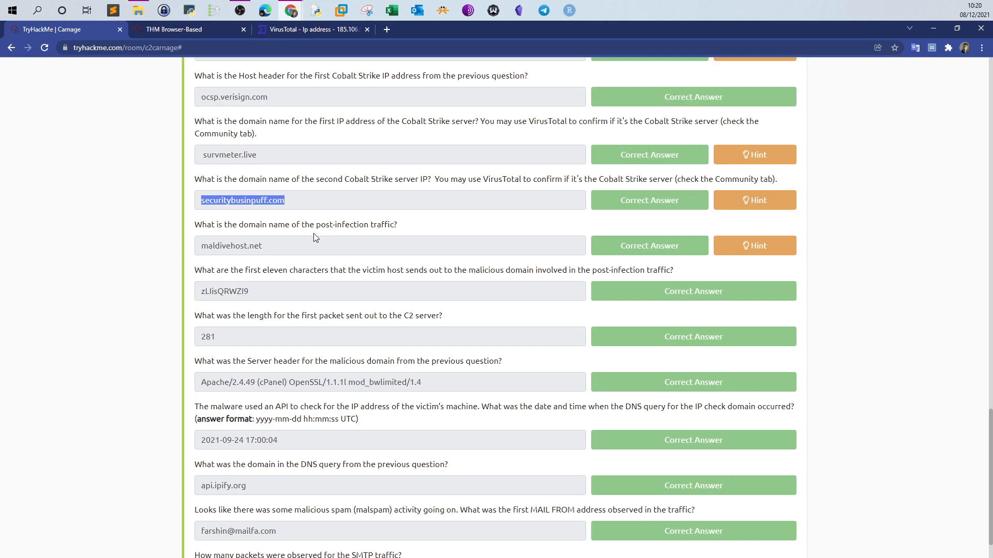
Review the earlier room answers, highlighting the zip file name, the .xls file name, the three malicious domains, and the two Cobalt Strike IPs
{"action": "scroll", "coordinate": [310, 238], "scroll_direction": "up", "scroll_amount": 8}
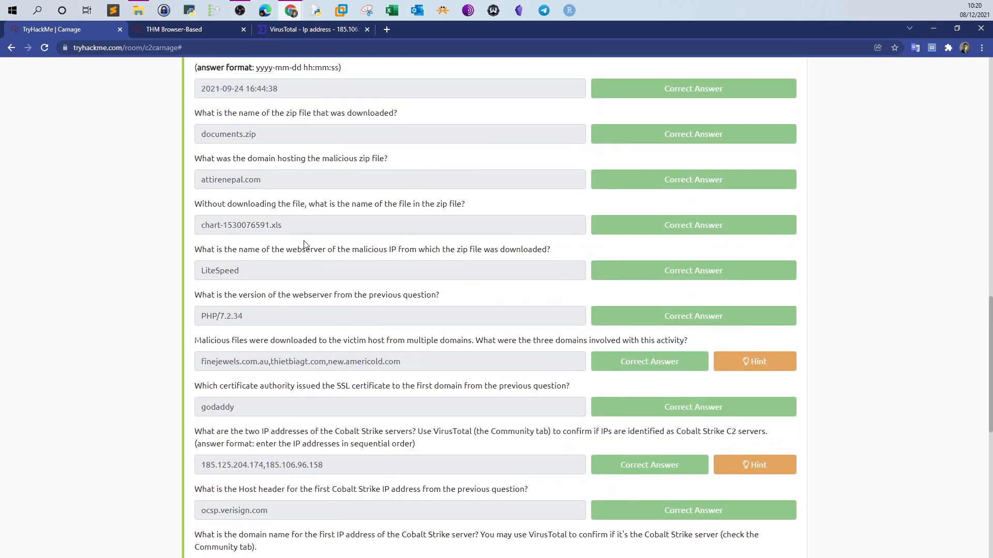
{"action": "scroll", "coordinate": [305, 245], "scroll_direction": "up", "scroll_amount": 3}
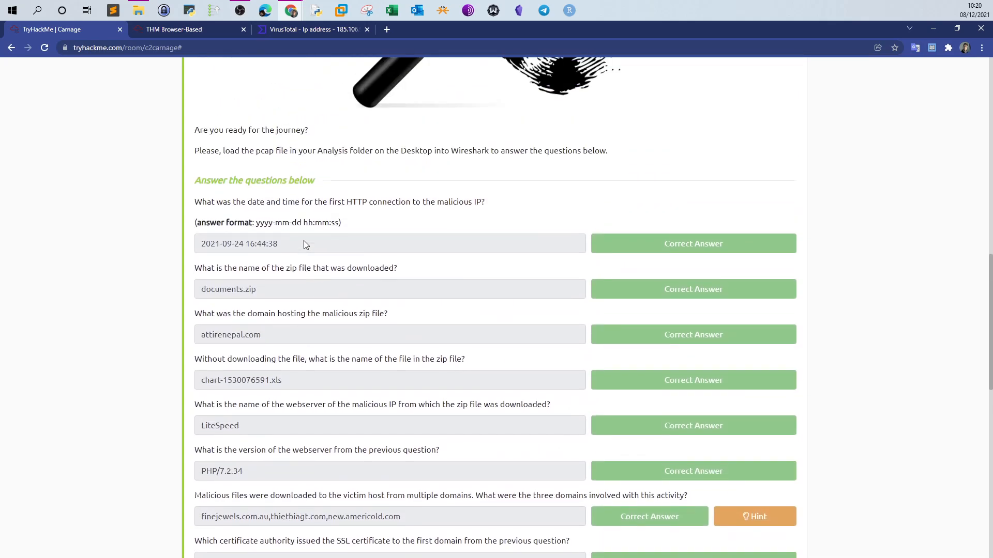
{"action": "scroll", "coordinate": [303, 245], "scroll_direction": "down", "scroll_amount": 1}
{"action": "left_click_drag", "start_coordinate": [287, 239], "coordinate": [207, 251]}
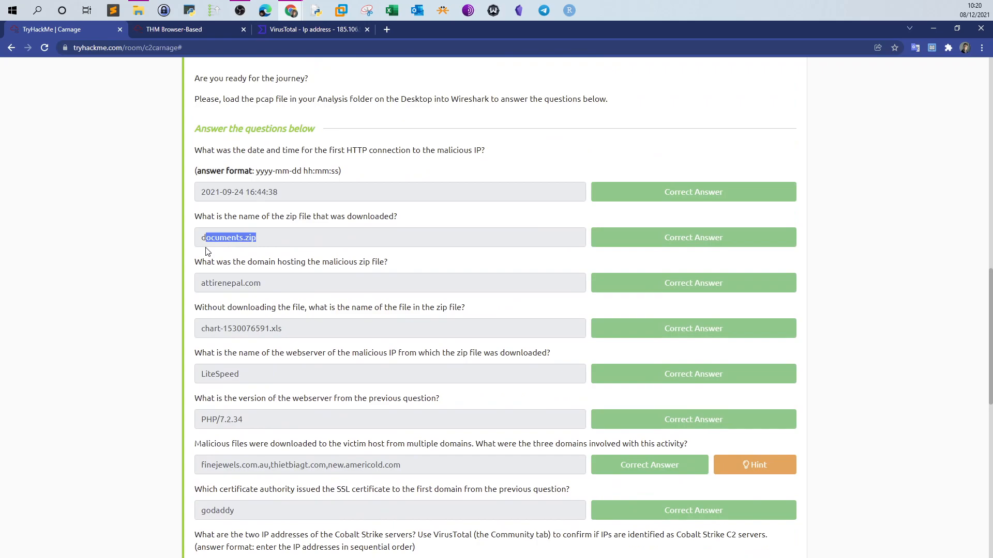
{"action": "left_click_drag", "start_coordinate": [284, 330], "coordinate": [203, 334]}
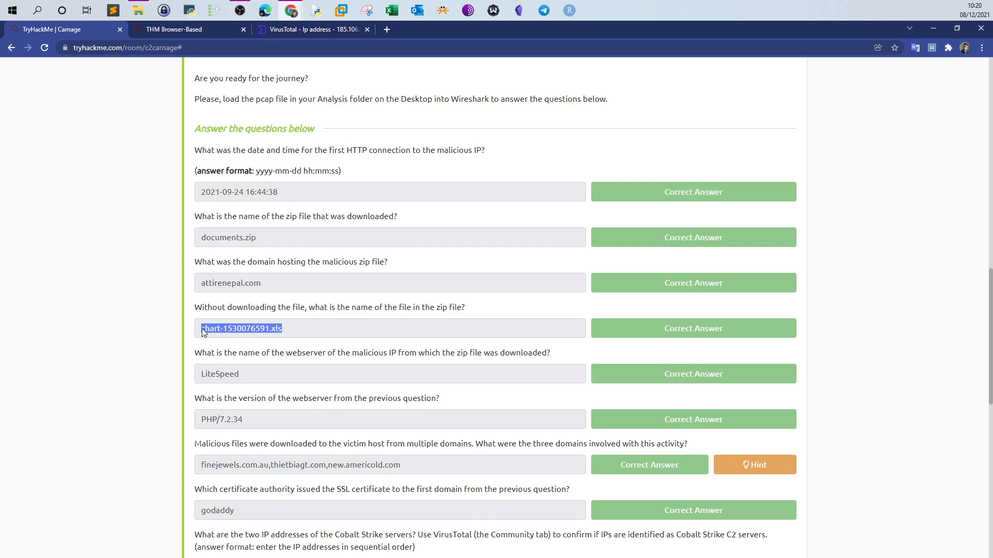
{"action": "scroll", "coordinate": [205, 333], "scroll_direction": "down", "scroll_amount": 2}
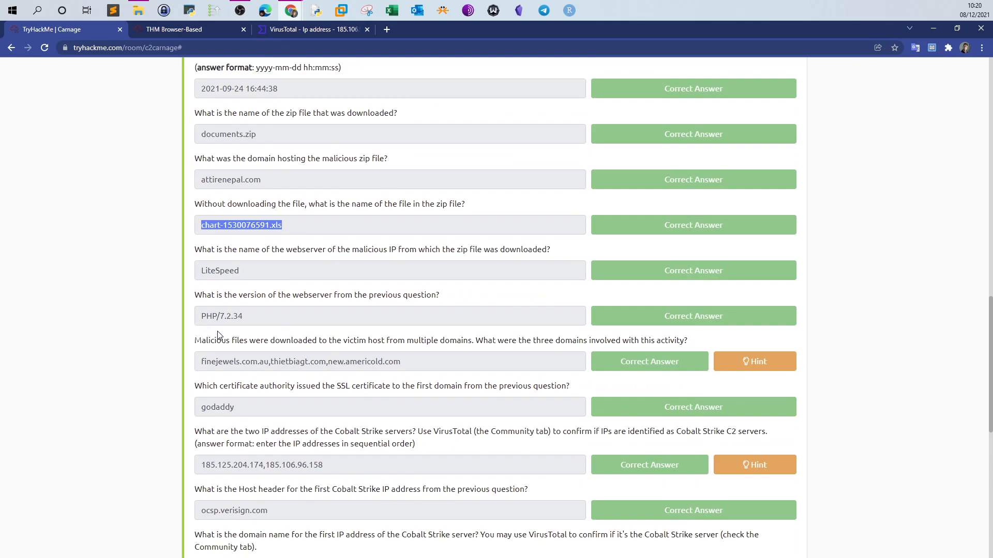
{"action": "left_click_drag", "start_coordinate": [417, 363], "coordinate": [199, 368]}
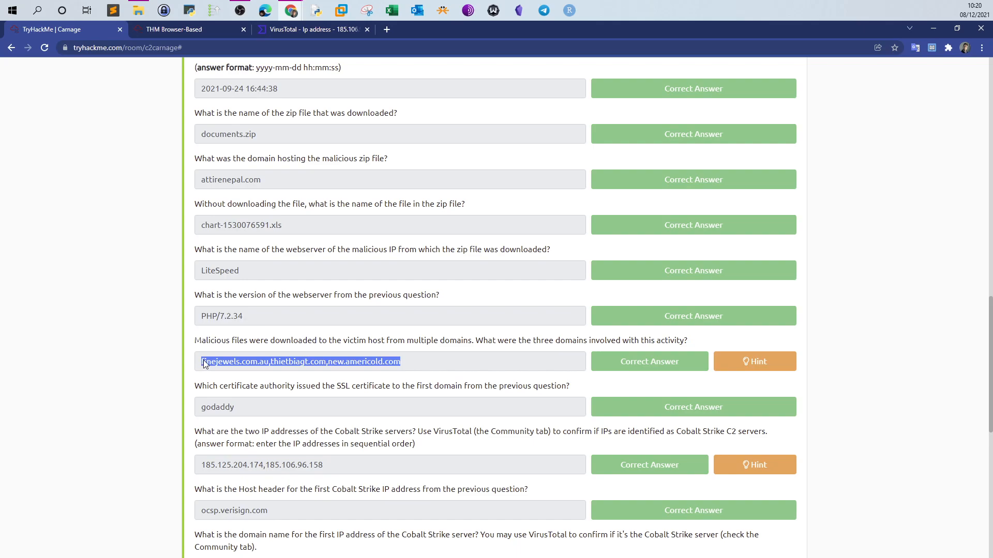
{"action": "scroll", "coordinate": [206, 360], "scroll_direction": "down", "scroll_amount": 1}
{"action": "left_click_drag", "start_coordinate": [341, 412], "coordinate": [202, 418]}
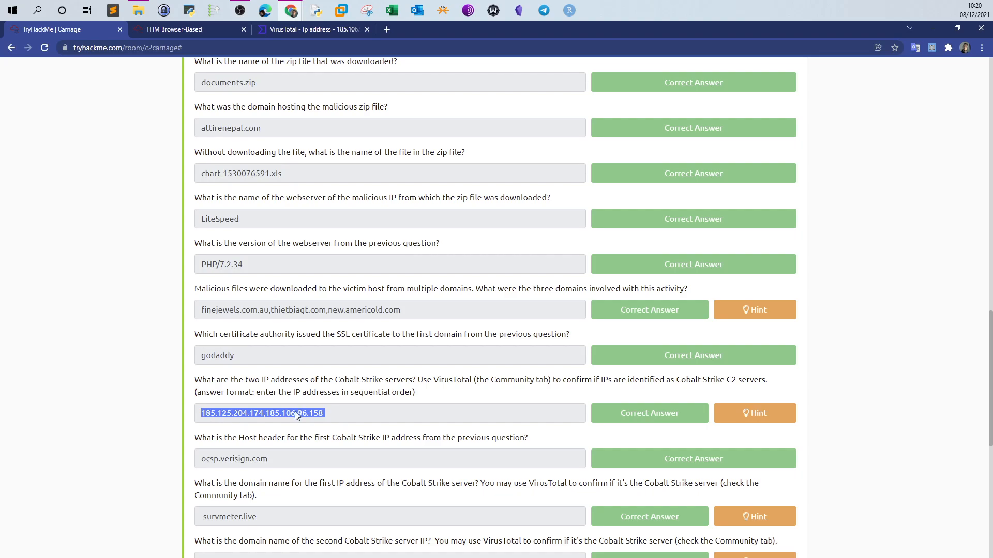
Find the question about the post-infection domain name and highlight "post-infection traffic" in it
{"action": "scroll", "coordinate": [296, 418], "scroll_direction": "down", "scroll_amount": 4}
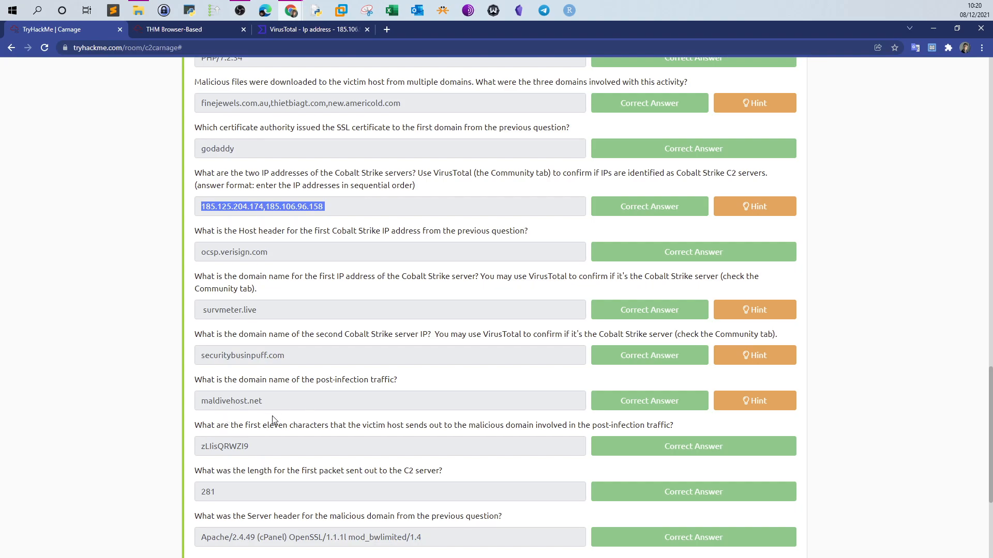
{"action": "scroll", "coordinate": [248, 413], "scroll_direction": "down", "scroll_amount": 2}
{"action": "left_click_drag", "start_coordinate": [393, 278], "coordinate": [315, 286]}
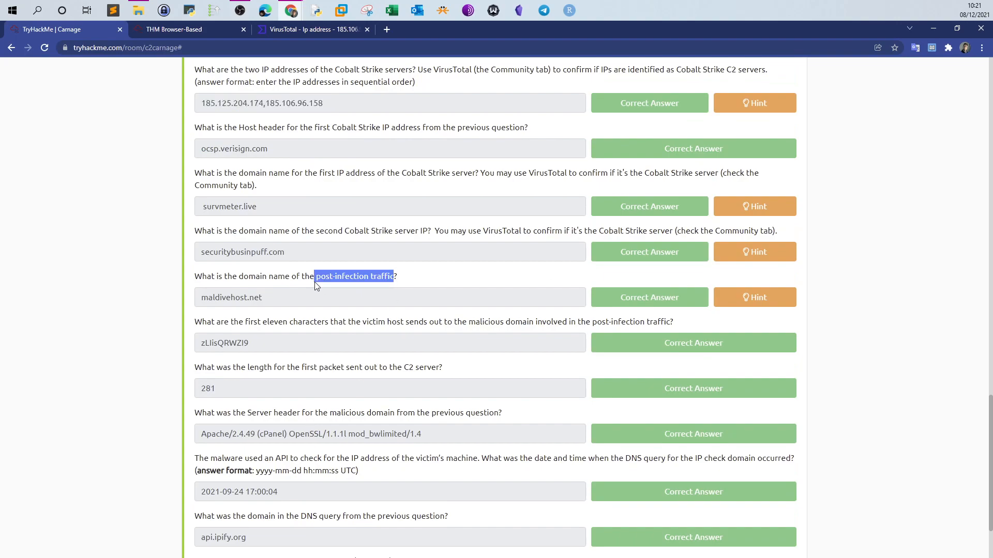
Switch to Wireshark and filter the capture with http.request.method == "POST"
{"action": "left_click", "coordinate": [176, 29]}
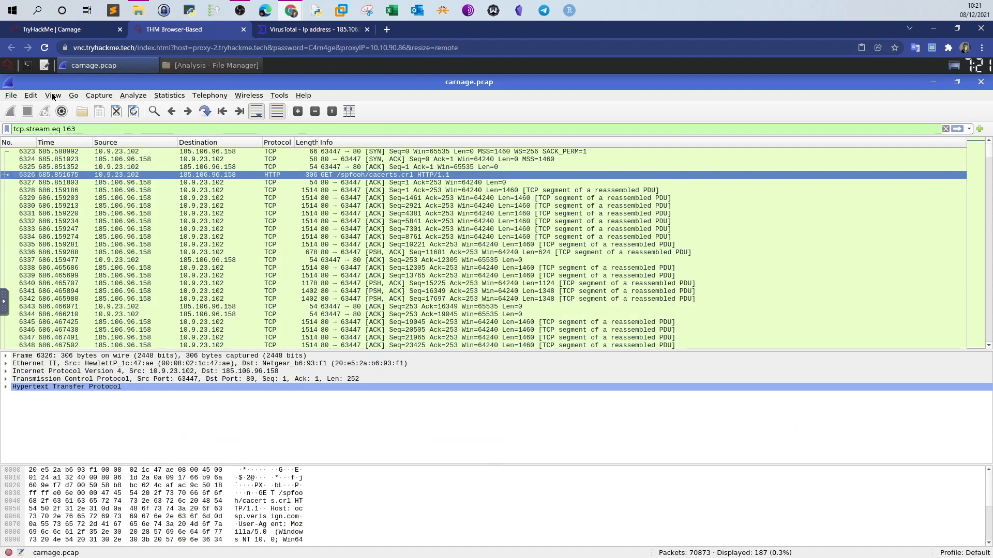
{"action": "triple_click", "coordinate": [87, 128]}
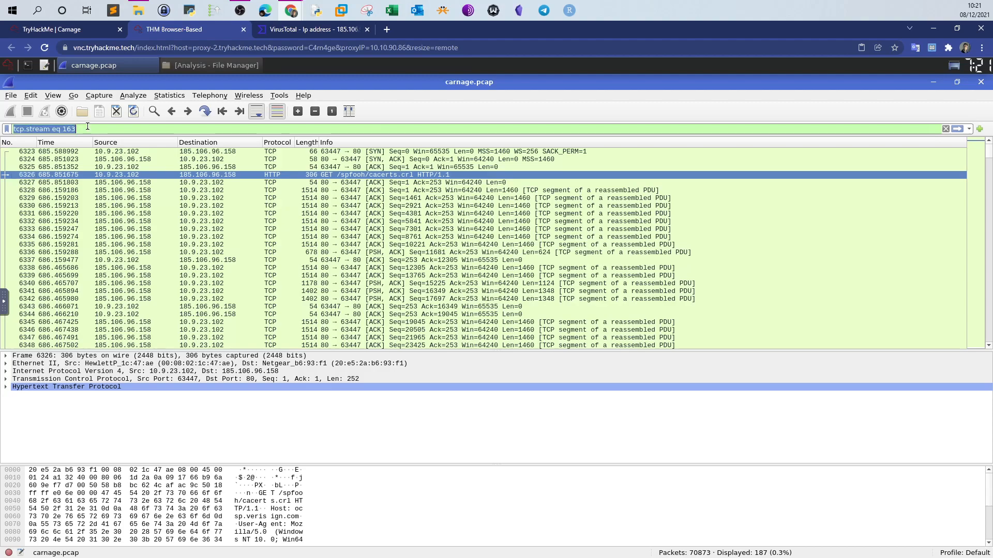
{"action": "type", "text": "http"}
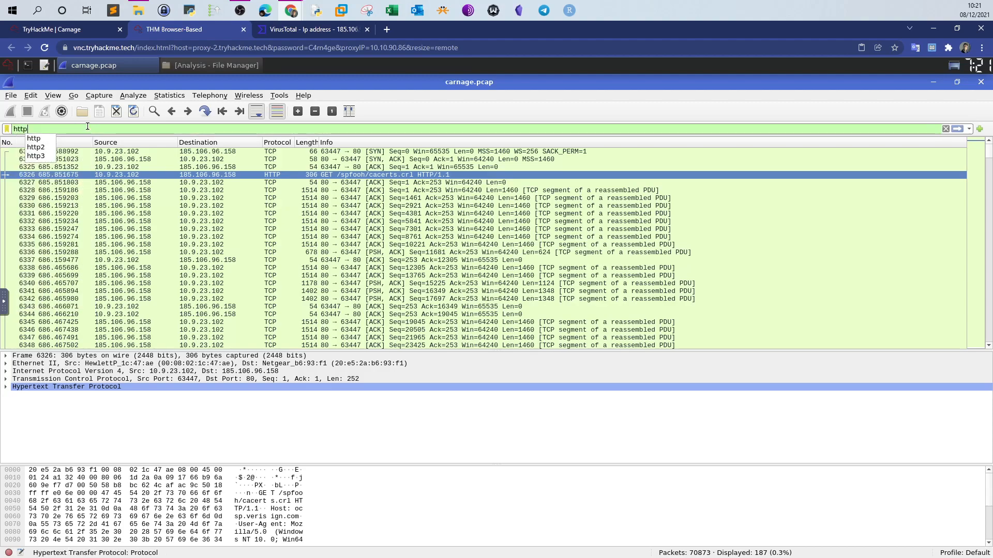
{"action": "type", "text": ".request."}
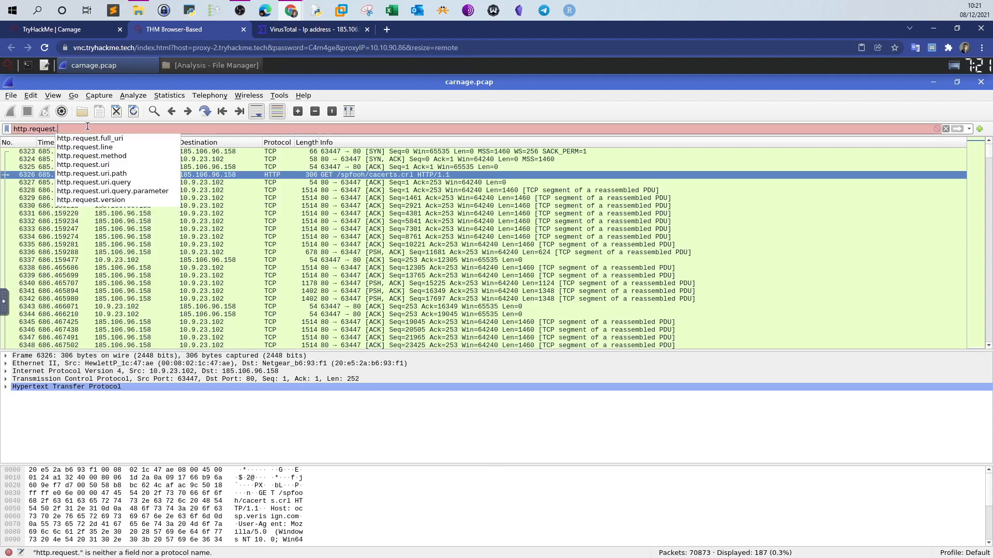
{"action": "type", "text": "meth"}
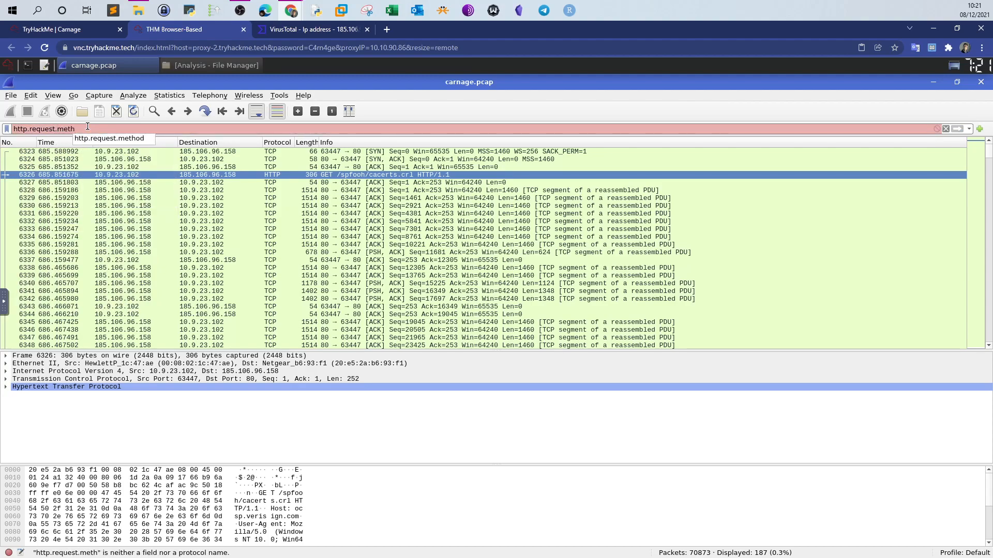
{"action": "type", "text": "od == "}
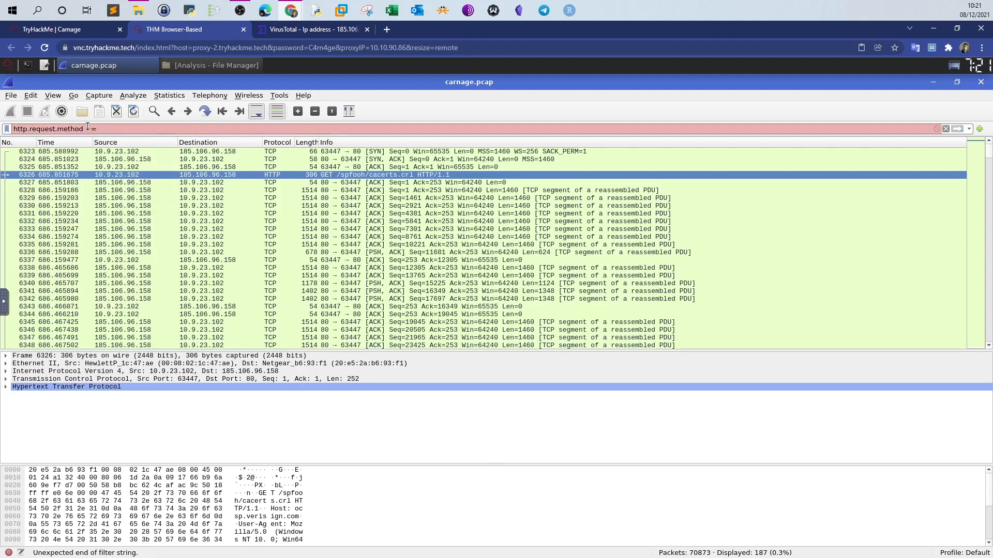
{"action": "type", "text": "\"\"POST"}
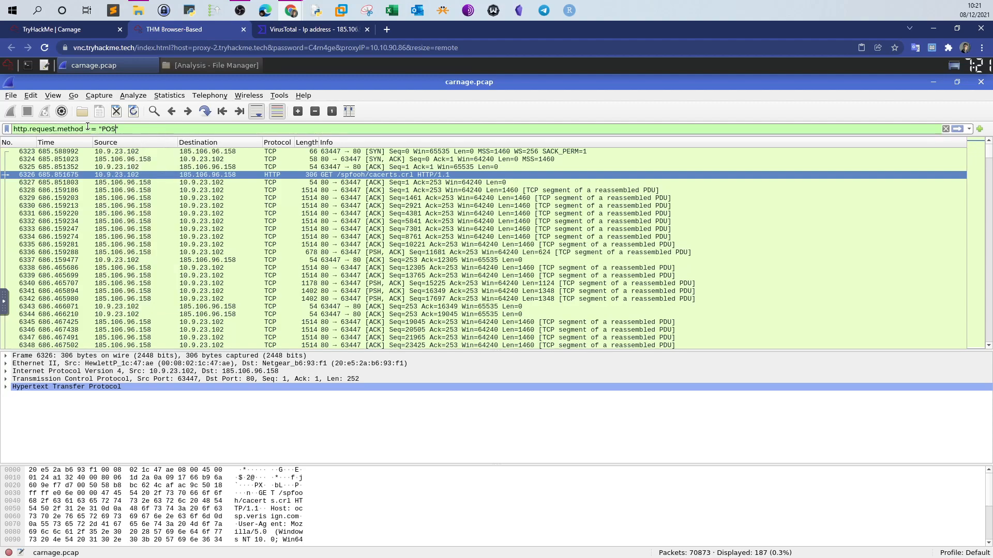
{"action": "key", "text": "Return"}
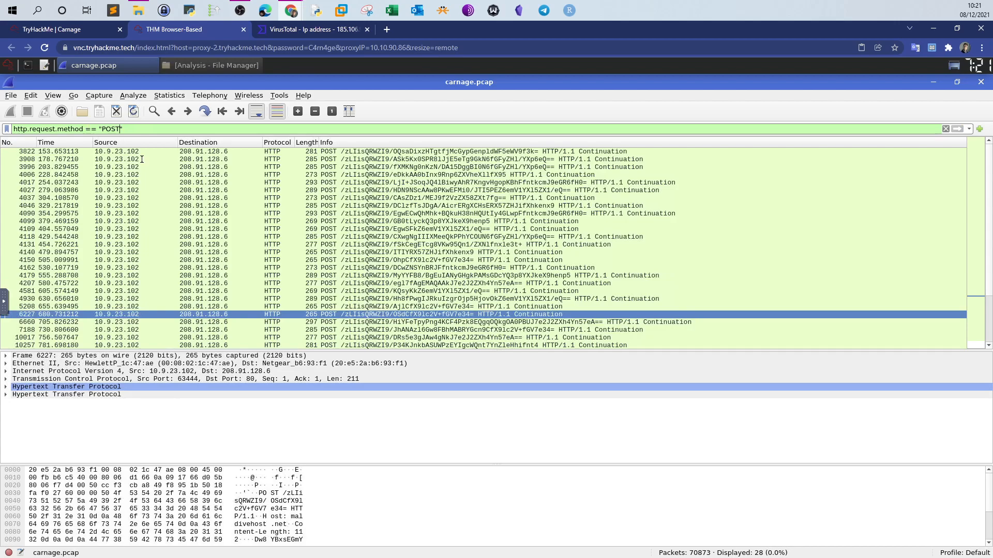
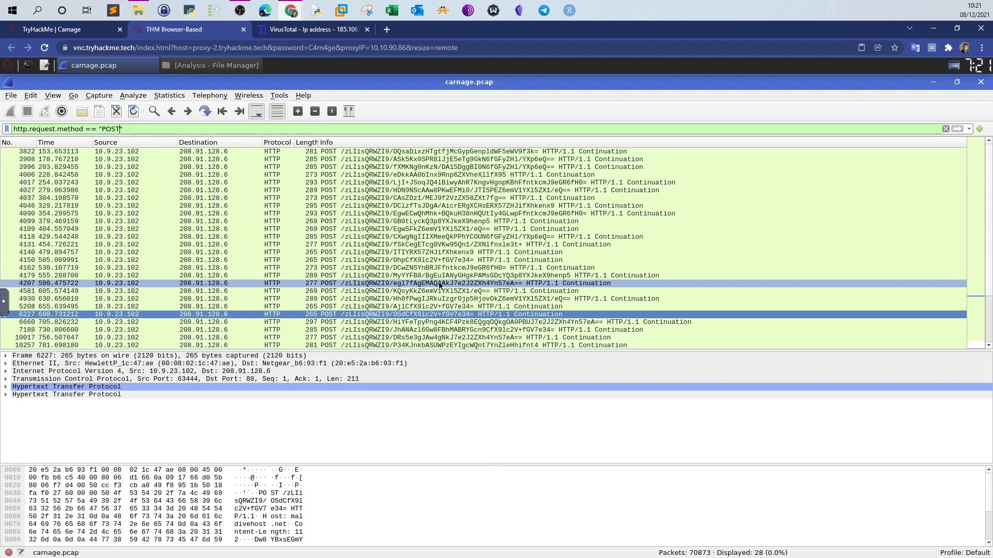
Follow the first POST packet's TCP stream, recheck the TryHackMe question, and highlight maldivehost.net in the stream's Host header
{"action": "right_click", "coordinate": [439, 154]}
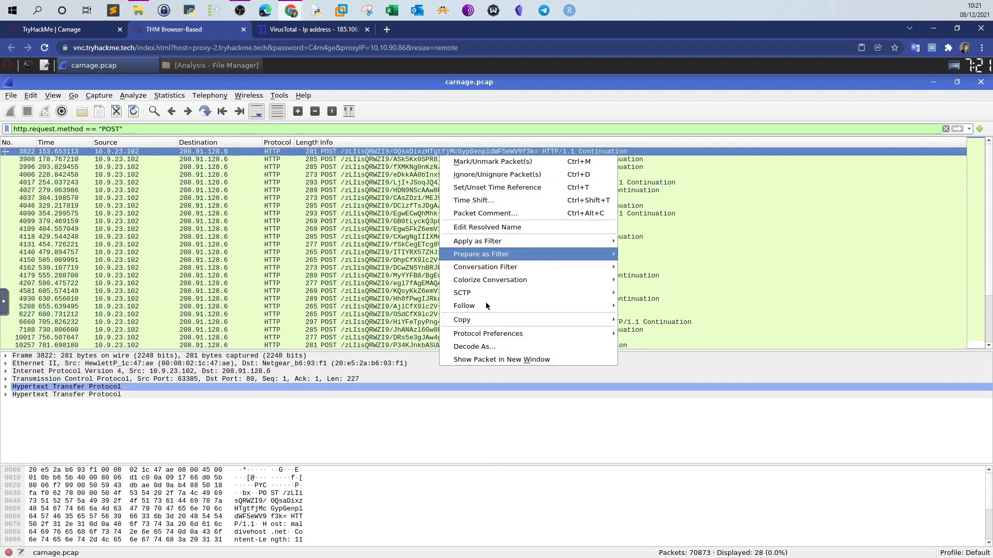
{"action": "mouse_move", "coordinate": [486, 304]}
{"action": "left_click", "coordinate": [644, 310]}
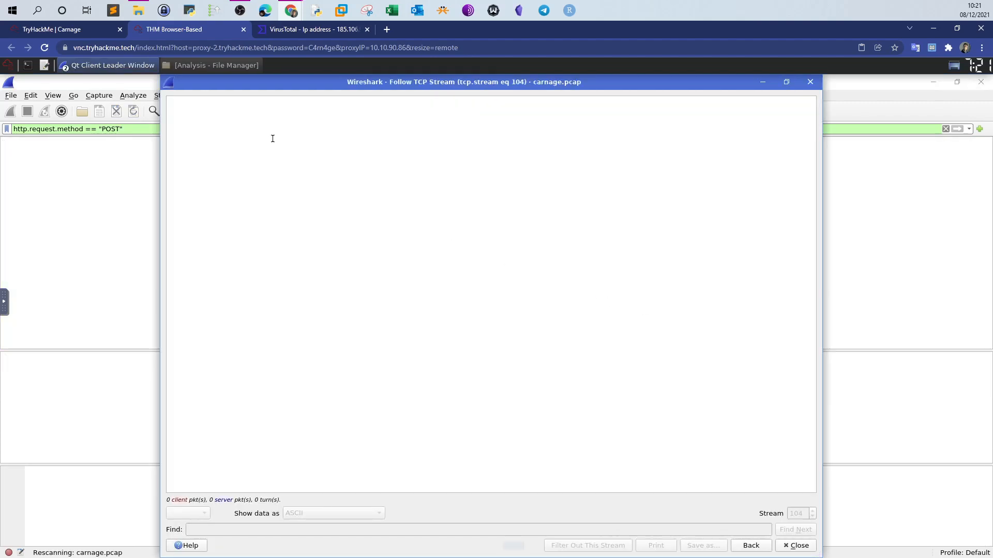
{"action": "left_click", "coordinate": [77, 27]}
{"action": "scroll", "coordinate": [350, 340], "scroll_direction": "down", "scroll_amount": 1}
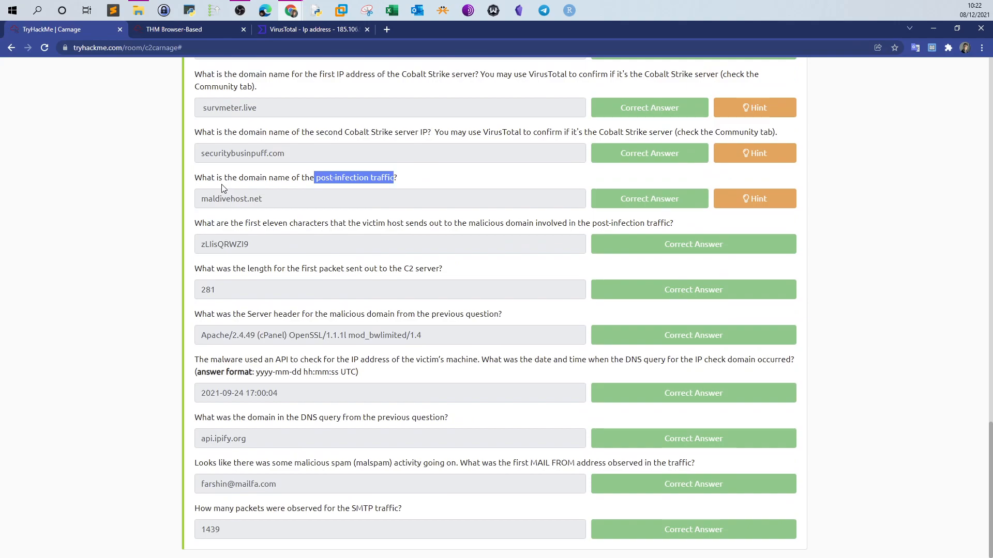
{"action": "left_click", "coordinate": [199, 31]}
{"action": "left_click_drag", "start_coordinate": [257, 111], "coordinate": [194, 111]}
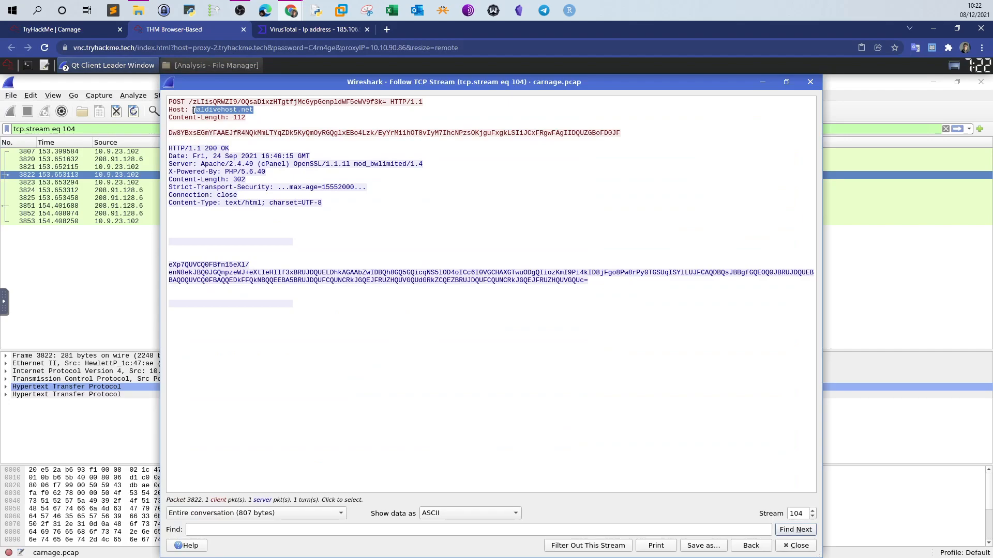
Switch to the TryHackMe room and highlight the post-infection domain answer, maldivehost.net
{"action": "left_click", "coordinate": [66, 35]}
{"action": "left_click_drag", "start_coordinate": [264, 199], "coordinate": [198, 198]}
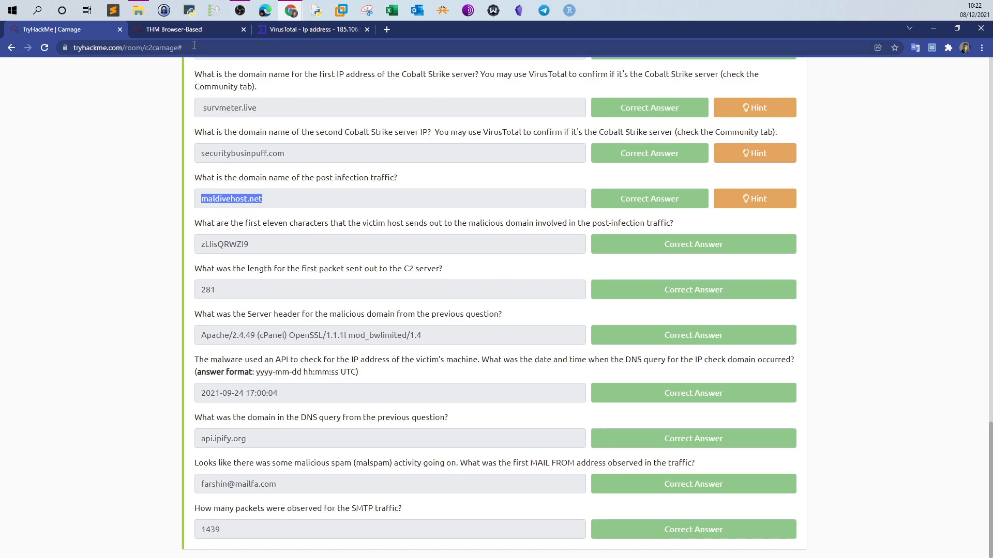
Highlight the first eleven characters of the POST path in Wireshark's stream, then return to the TryHackMe questions
{"action": "left_click", "coordinate": [201, 30]}
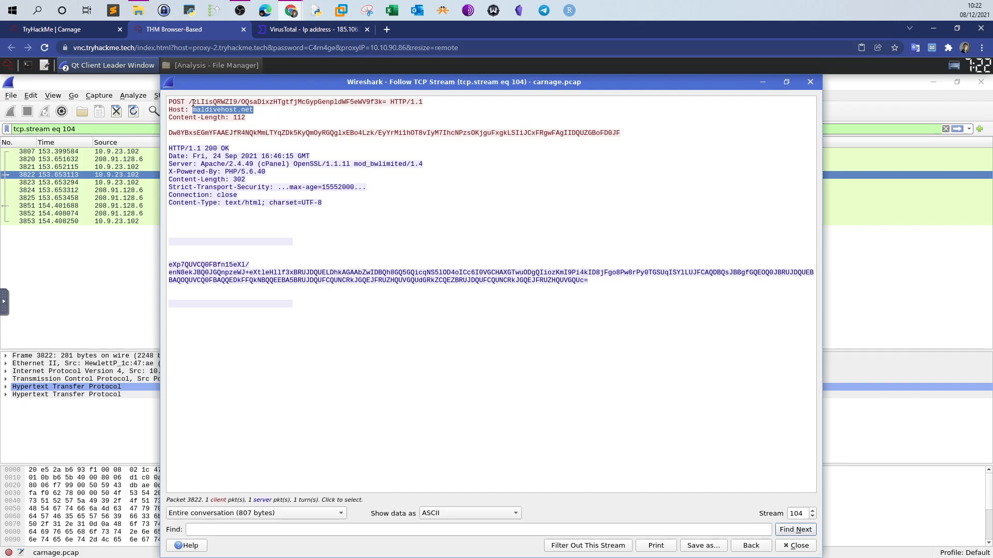
{"action": "left_click_drag", "start_coordinate": [193, 103], "coordinate": [237, 103]}
{"action": "left_click", "coordinate": [51, 29]}
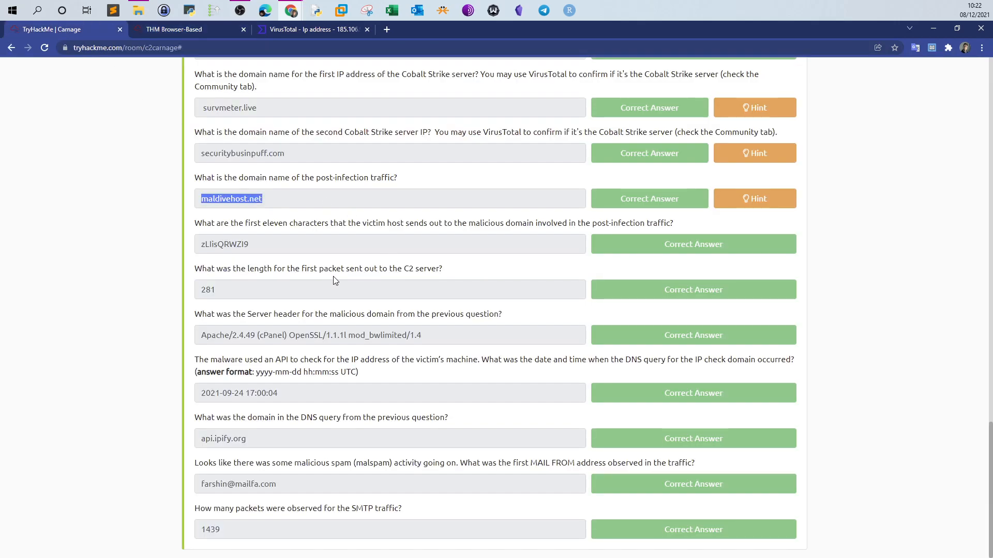
Close the TCP stream in Wireshark, reapply the http.request.method == "POST" filter, and widen the Length column
{"action": "left_click", "coordinate": [207, 32]}
{"action": "left_click", "coordinate": [796, 545]}
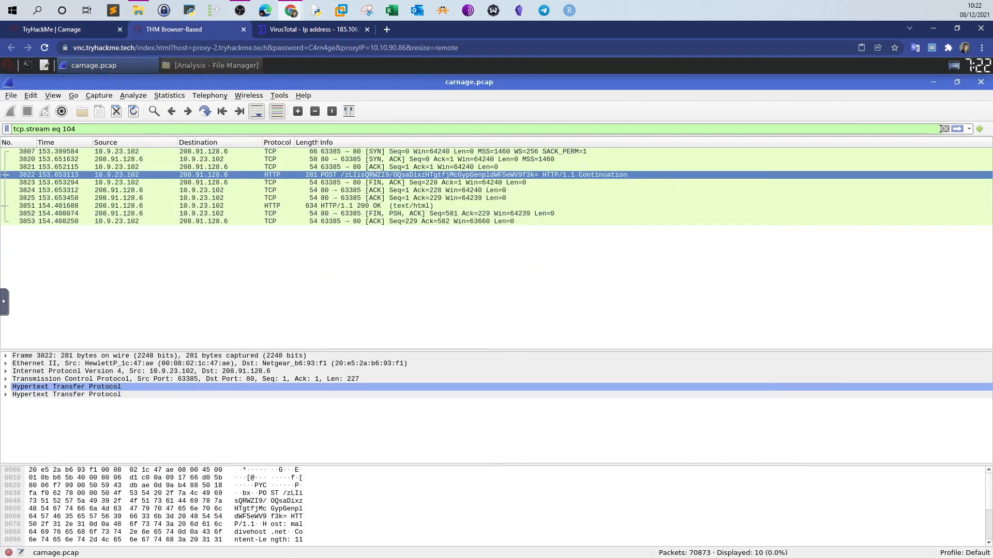
{"action": "left_click", "coordinate": [967, 129]}
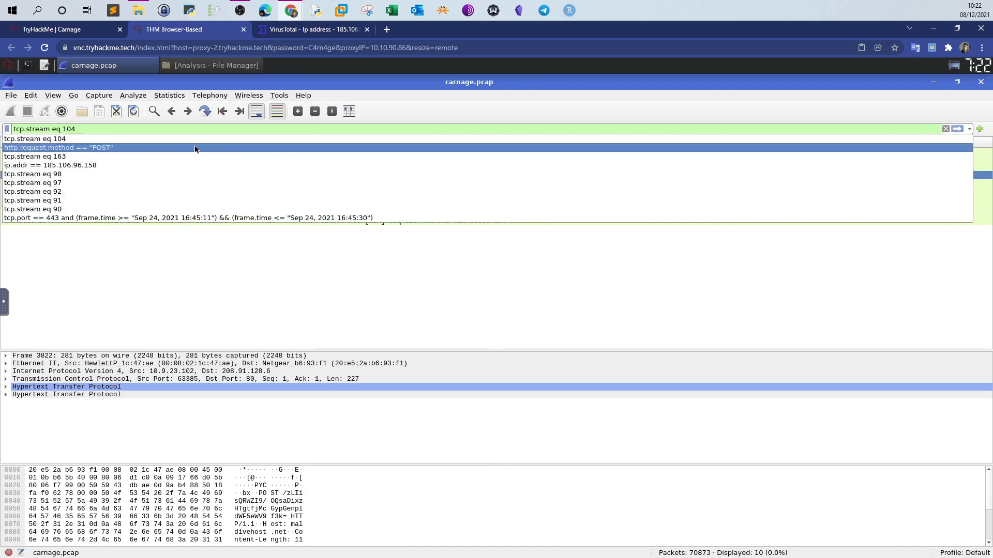
{"action": "left_click", "coordinate": [194, 145]}
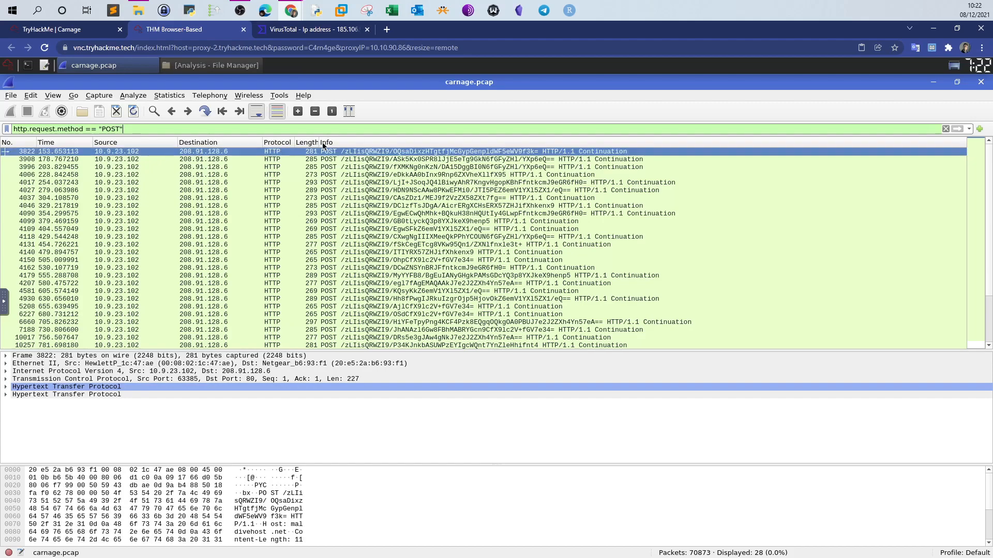
{"action": "left_click_drag", "start_coordinate": [319, 141], "coordinate": [341, 141]}
Check the Server header question, follow the first POST packet's TCP stream in Wireshark, and highlight its full Server header value
{"action": "left_click", "coordinate": [94, 29]}
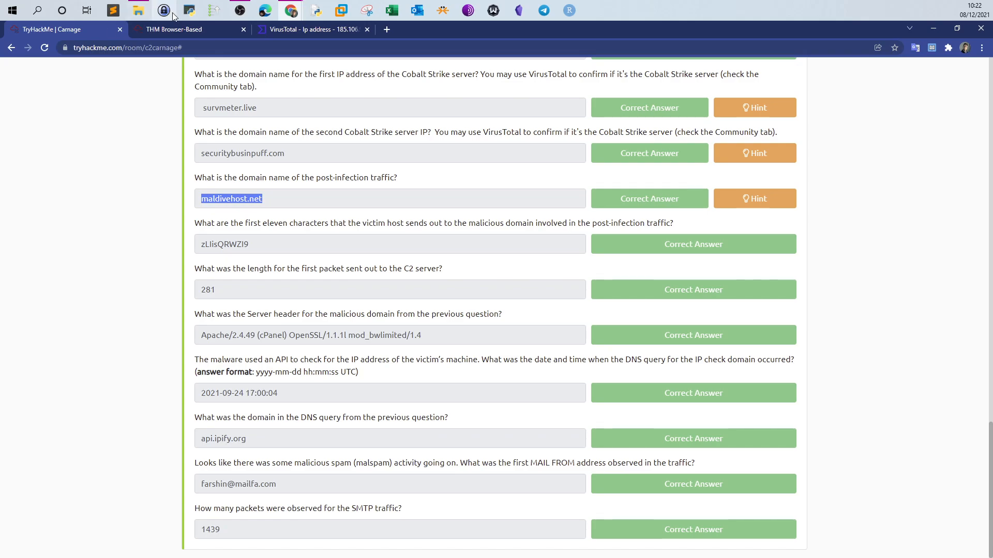
{"action": "left_click", "coordinate": [175, 30]}
{"action": "right_click", "coordinate": [237, 151]}
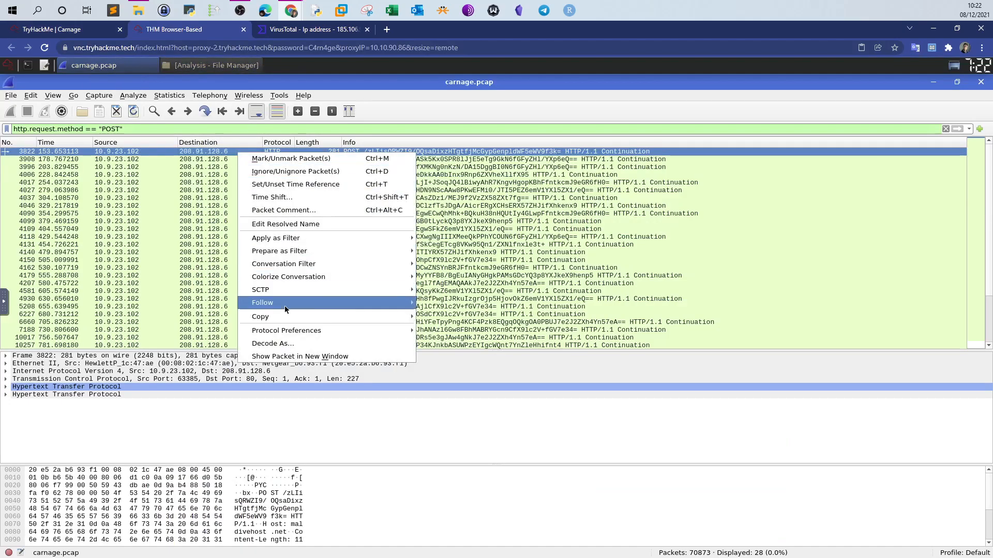
{"action": "mouse_move", "coordinate": [285, 303]}
{"action": "left_click", "coordinate": [529, 303]}
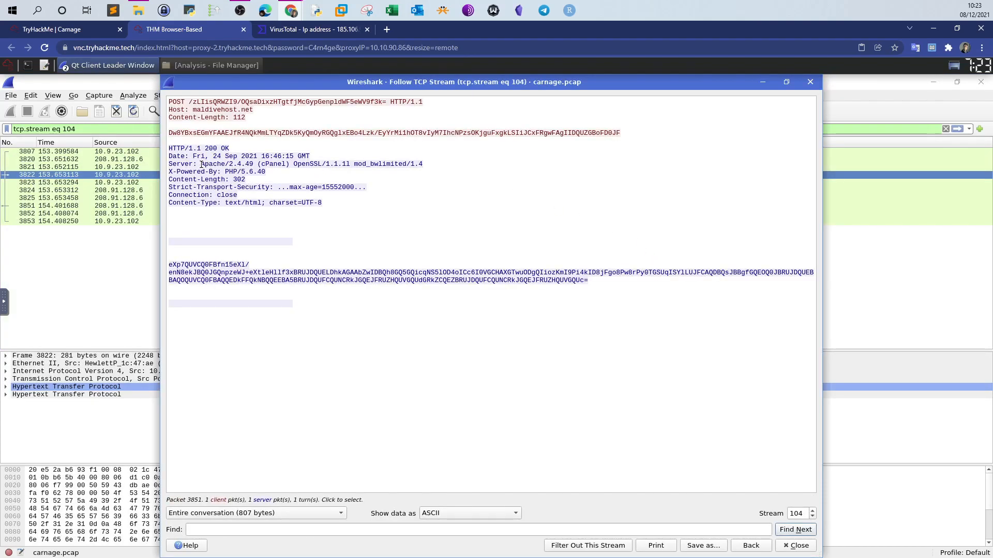
{"action": "left_click_drag", "start_coordinate": [201, 164], "coordinate": [254, 164]}
{"action": "left_click_drag", "start_coordinate": [379, 162], "coordinate": [424, 164]}
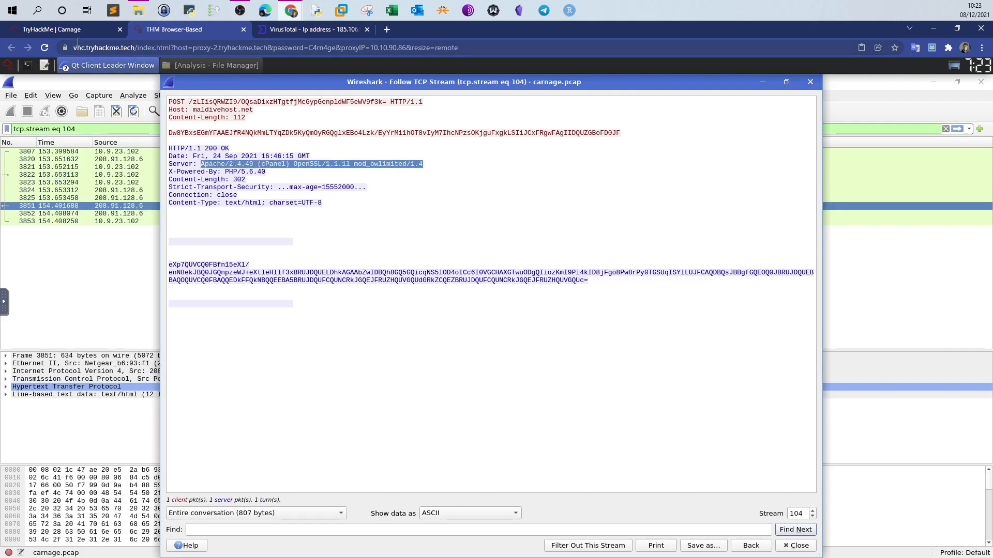
Switch to the TryHackMe room and highlight "malware" and "DNS" in the question about the victim IP check
{"action": "left_click", "coordinate": [52, 29]}
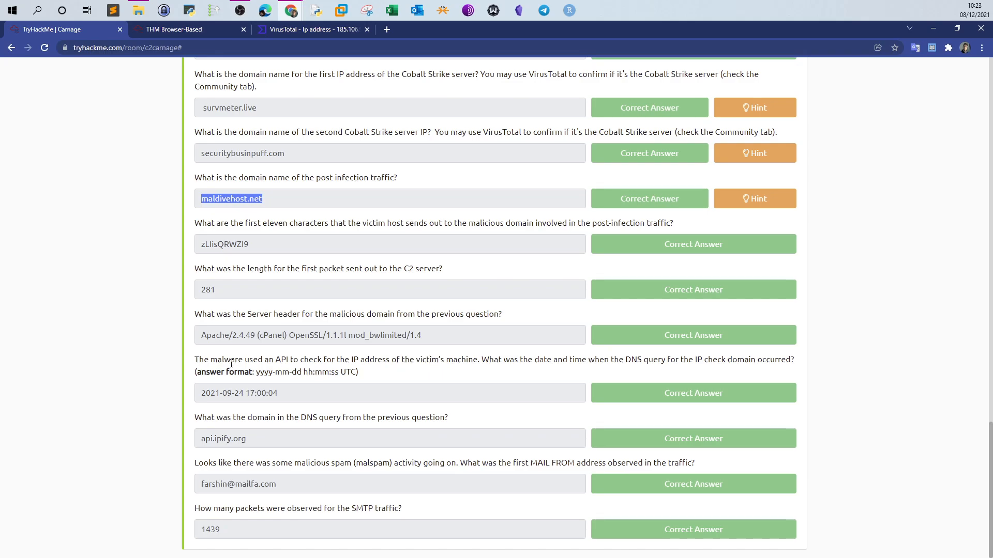
{"action": "left_click_drag", "start_coordinate": [244, 360], "coordinate": [210, 365]}
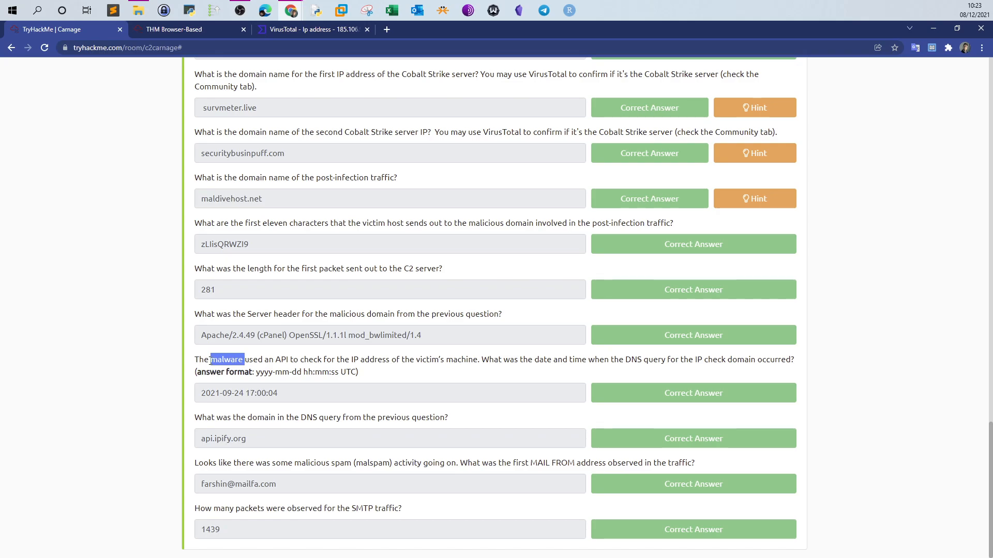
{"action": "left_click_drag", "start_coordinate": [625, 361], "coordinate": [642, 361]}
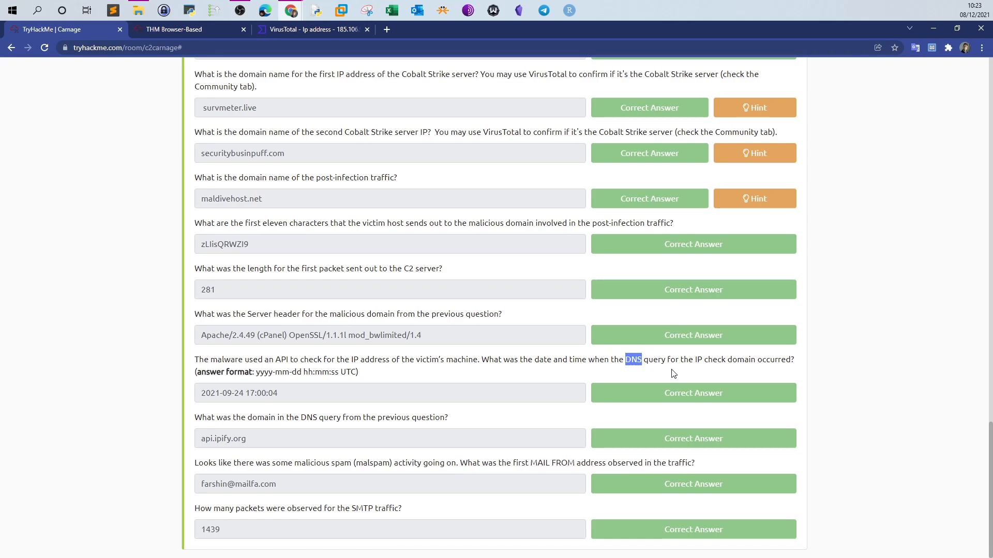
Close the TCP stream in Wireshark and filter the capture with dns
{"action": "left_click", "coordinate": [187, 31]}
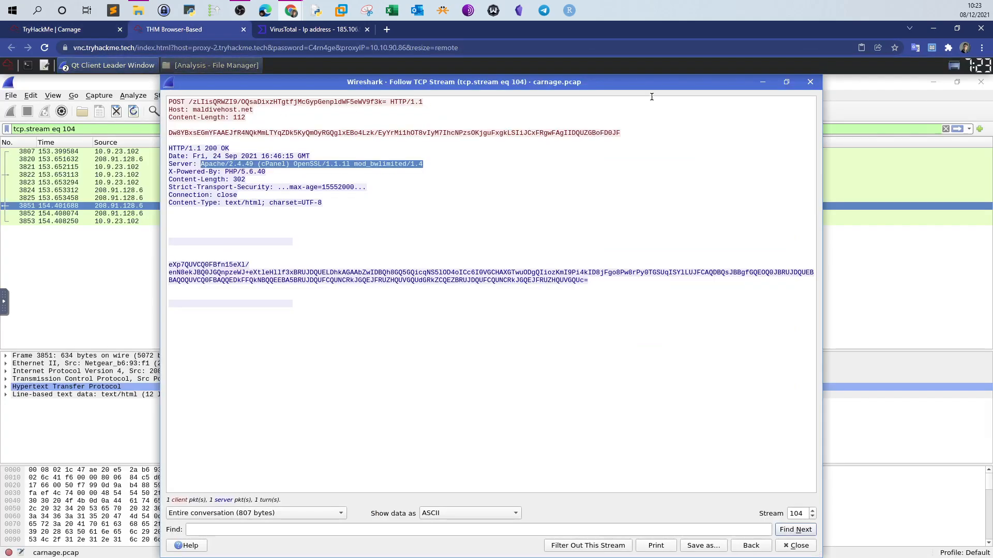
{"action": "left_click", "coordinate": [796, 546]}
{"action": "triple_click", "coordinate": [26, 129]}
{"action": "type", "text": "dns]"}
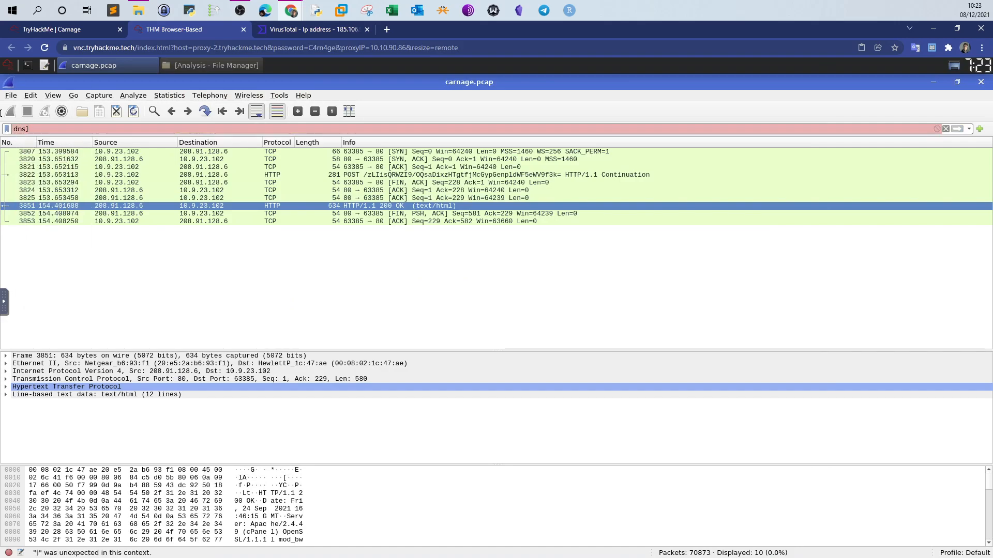
{"action": "key", "text": "BackSpace"}
{"action": "key", "text": "Return"}
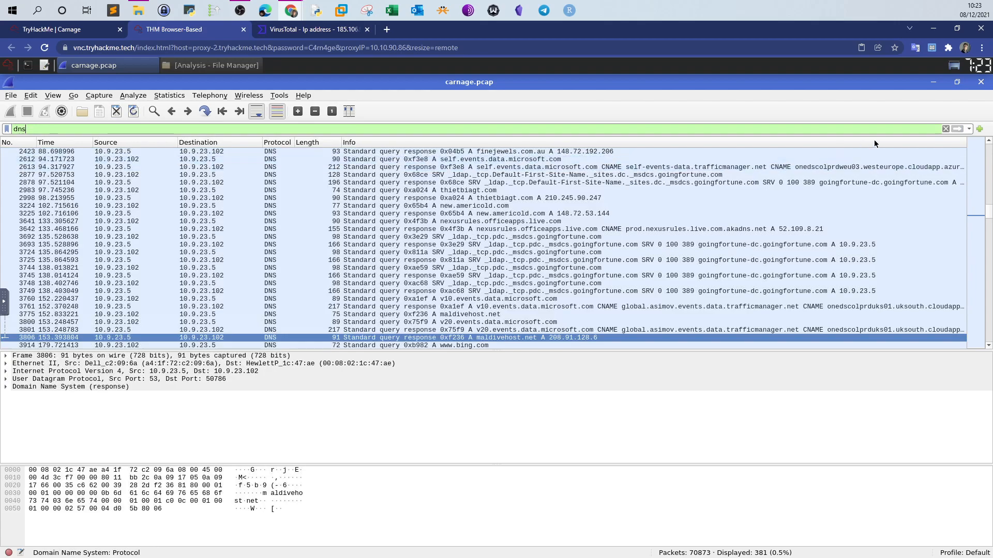
Sort the filtered DNS packets by Info and examine the queries for an IP-check API domain
{"action": "left_click", "coordinate": [874, 143]}
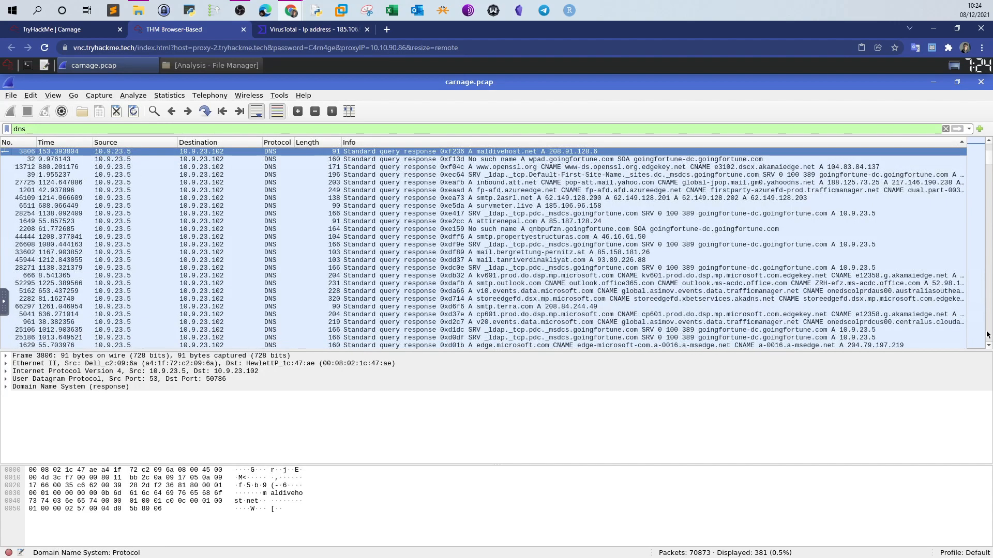
{"action": "scroll", "coordinate": [986, 147], "scroll_direction": "up", "scroll_amount": 4}
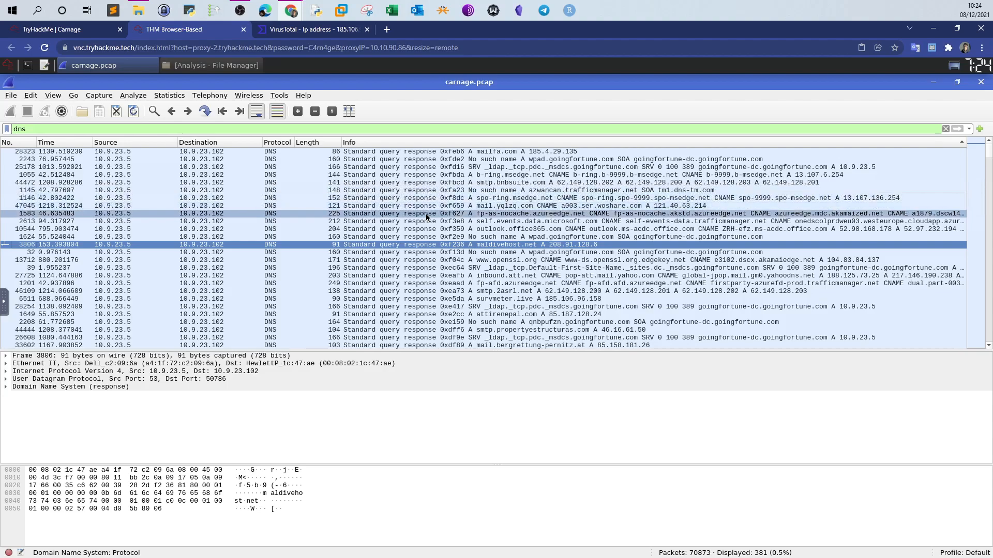
{"action": "scroll", "coordinate": [433, 224], "scroll_direction": "down", "scroll_amount": 20}
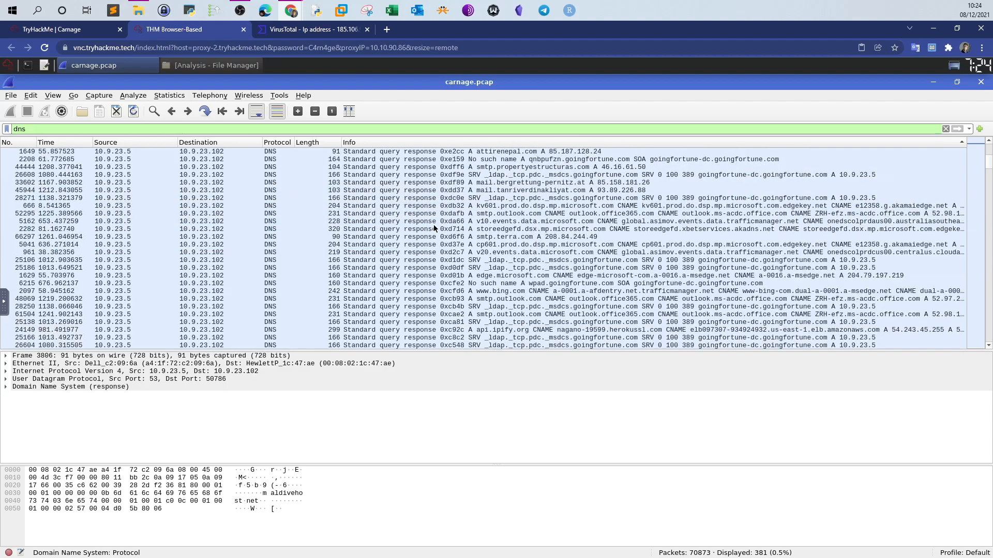
{"action": "scroll", "coordinate": [433, 228], "scroll_direction": "down", "scroll_amount": 20}
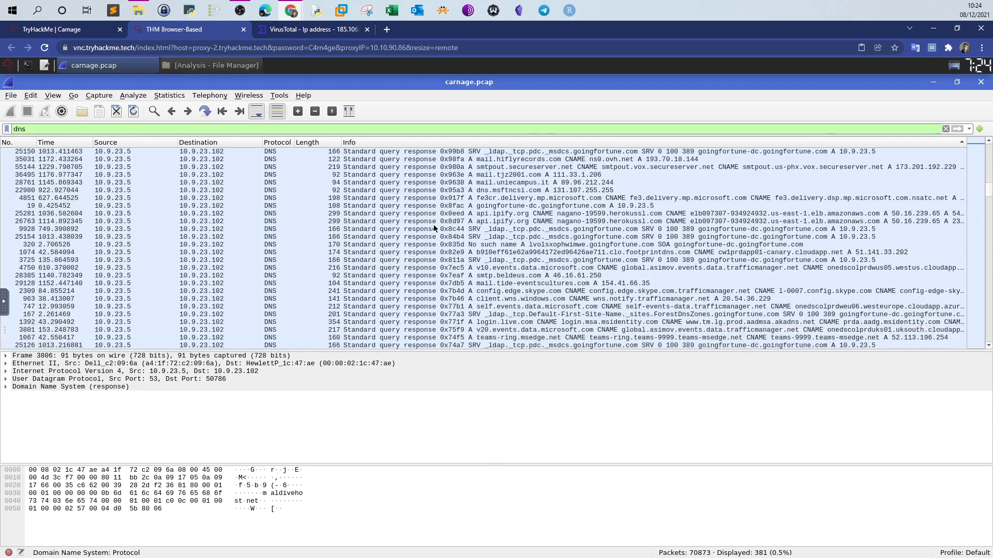
{"action": "scroll", "coordinate": [433, 228], "scroll_direction": "down", "scroll_amount": 15}
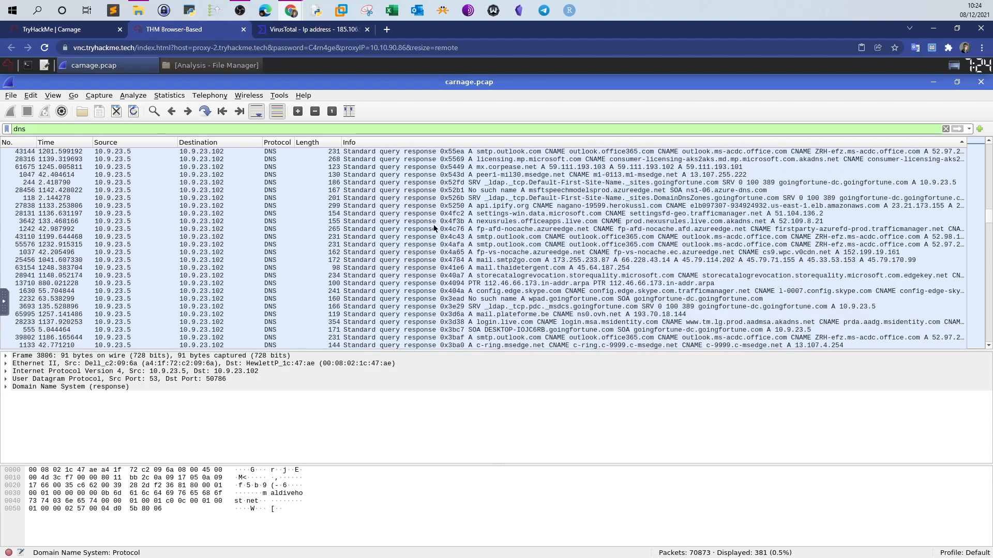
{"action": "scroll", "coordinate": [433, 231], "scroll_direction": "down", "scroll_amount": 6}
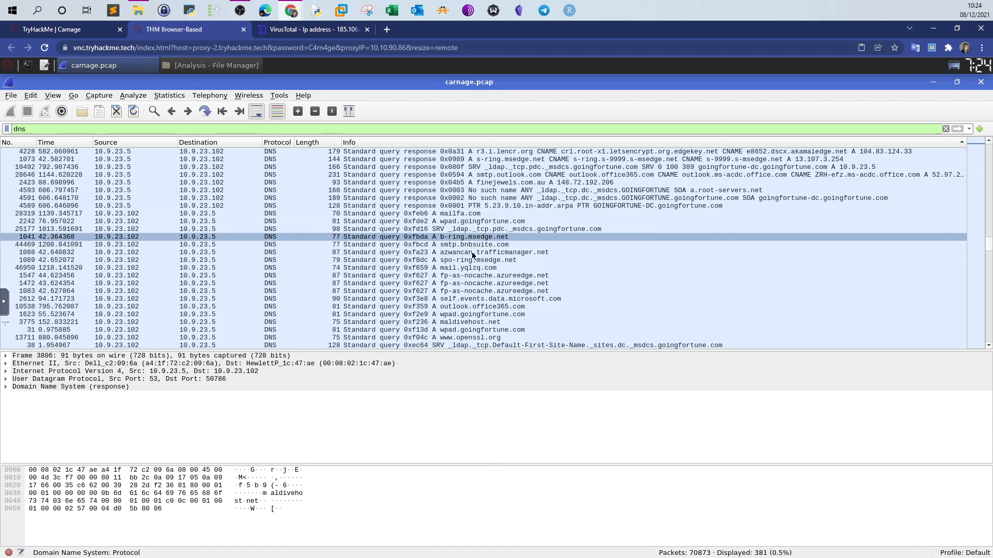
{"action": "scroll", "coordinate": [475, 263], "scroll_direction": "down", "scroll_amount": 2}
{"action": "scroll", "coordinate": [474, 264], "scroll_direction": "down", "scroll_amount": 3}
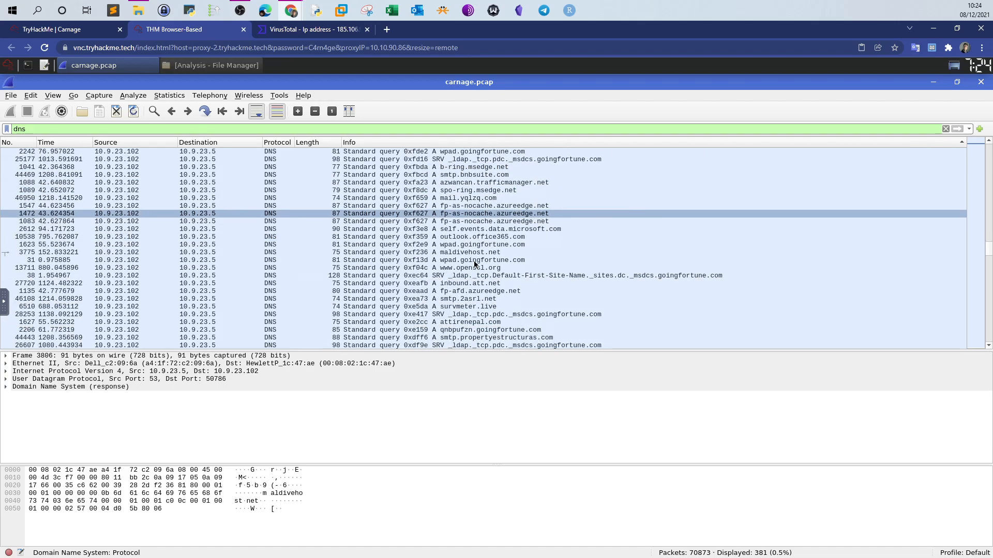
{"action": "scroll", "coordinate": [475, 268], "scroll_direction": "down", "scroll_amount": 5}
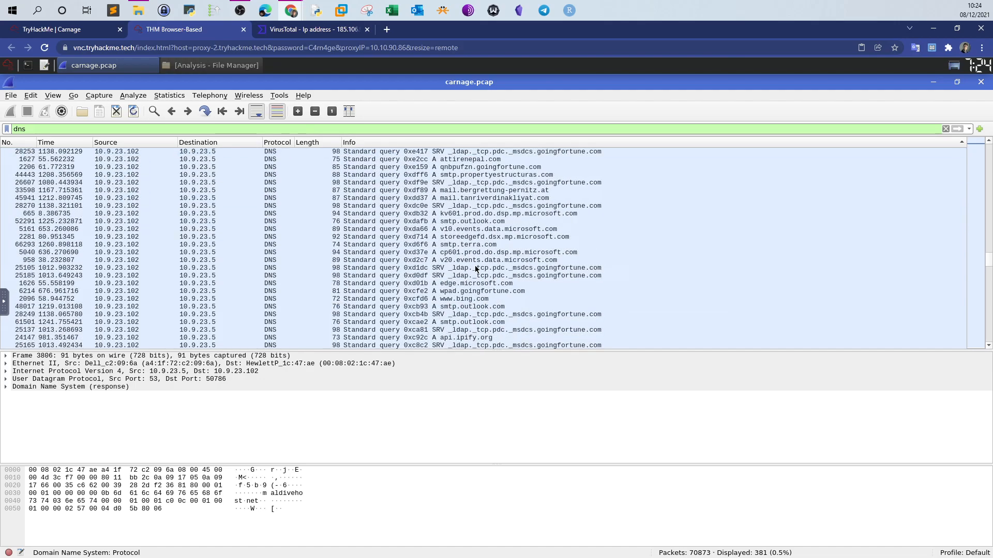
{"action": "scroll", "coordinate": [476, 268], "scroll_direction": "down", "scroll_amount": 5}
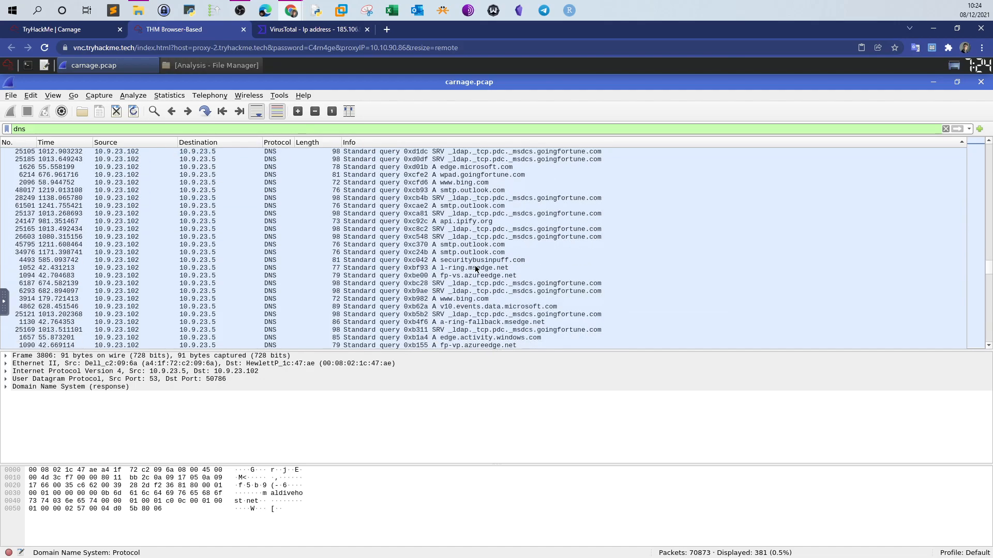
{"action": "scroll", "coordinate": [478, 289], "scroll_direction": "down", "scroll_amount": 3}
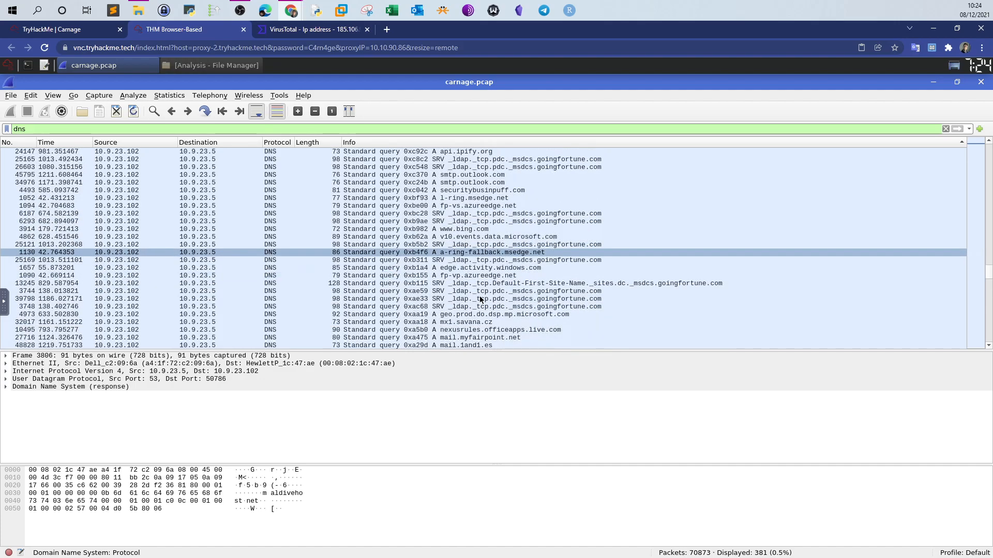
{"action": "scroll", "coordinate": [480, 299], "scroll_direction": "down", "scroll_amount": 7}
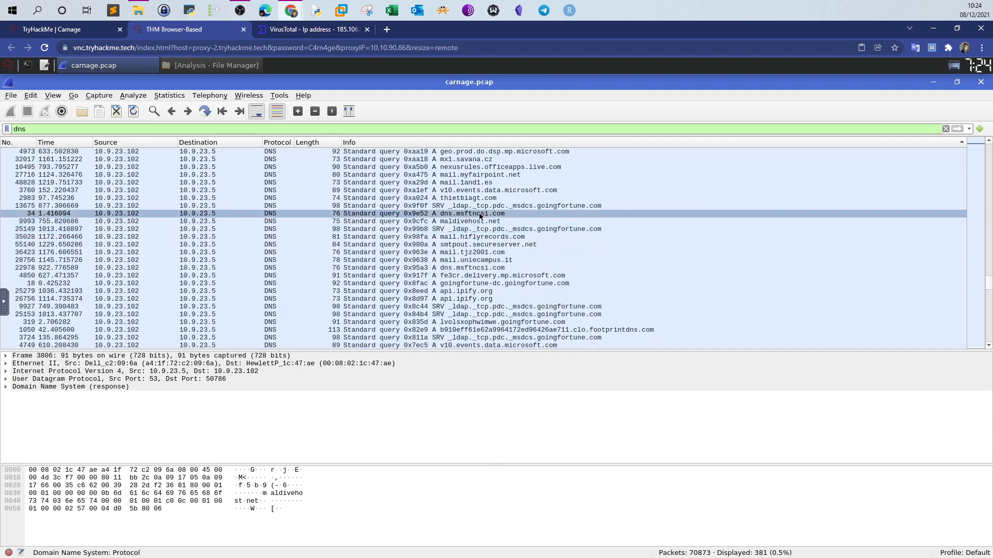
Select the api.ipify.org query in packet 25279, enlarge the packet details, and expand Frame to highlight its Arrival Time
{"action": "left_click", "coordinate": [468, 291]}
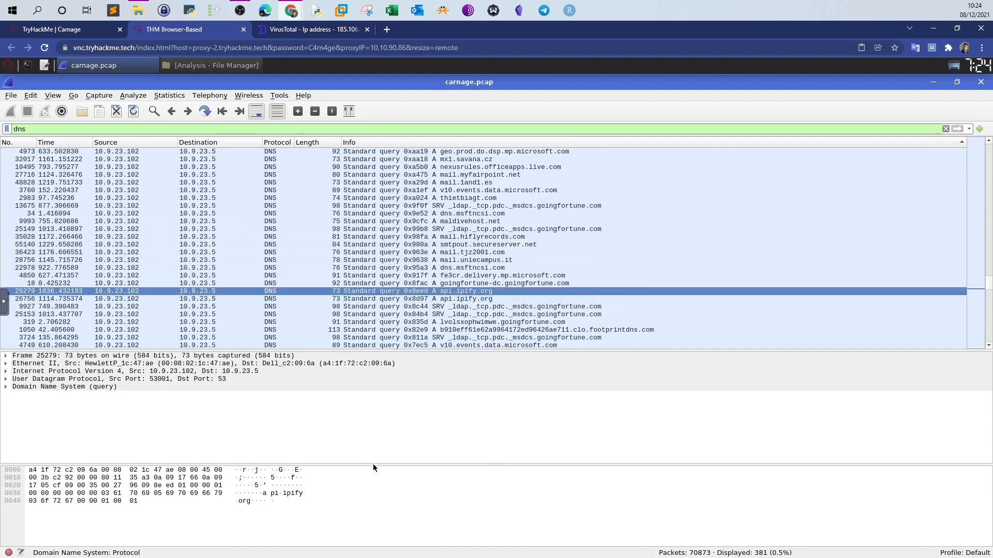
{"action": "left_click_drag", "start_coordinate": [377, 464], "coordinate": [372, 523]}
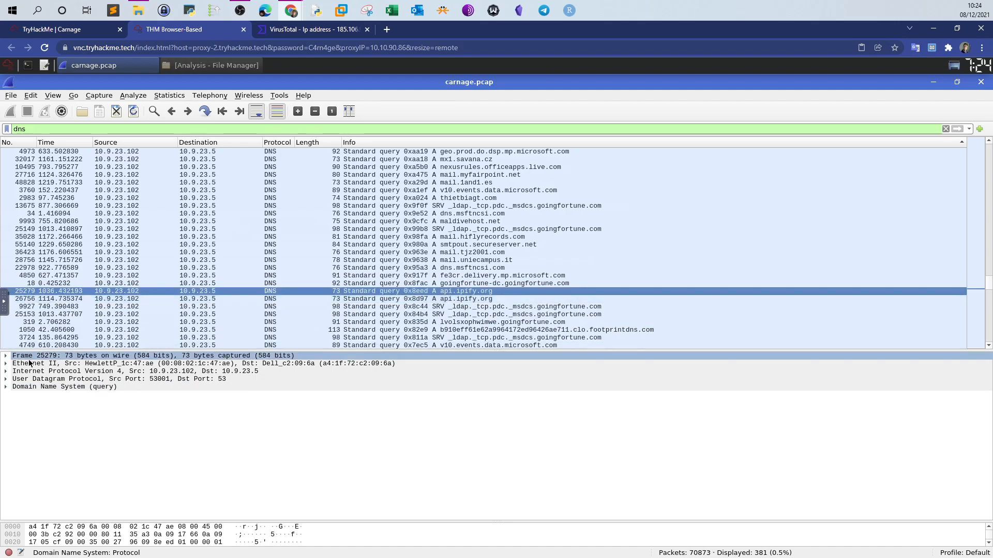
{"action": "left_click", "coordinate": [6, 356]}
{"action": "left_click", "coordinate": [119, 372]}
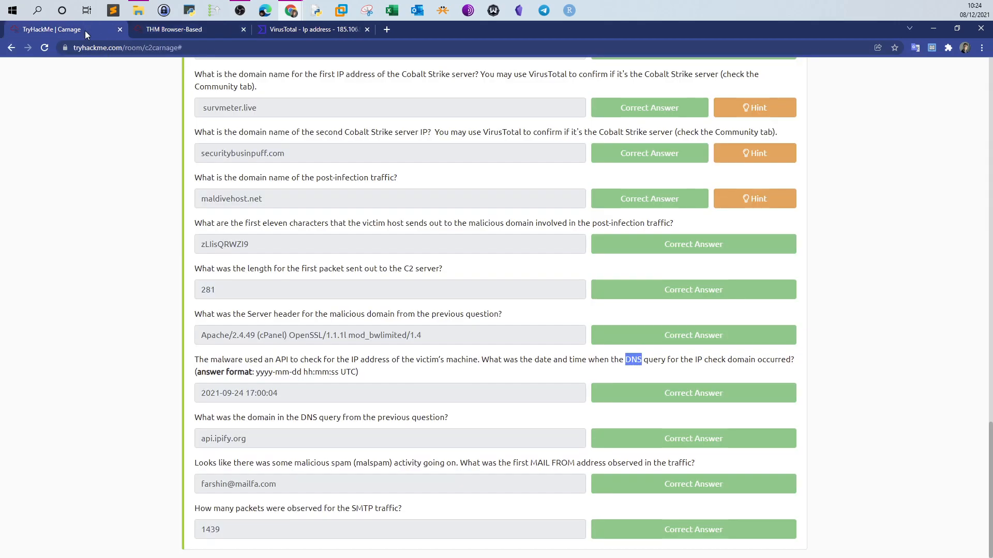
Check the query time against the TryHackMe room, and select the earlier api.ipify.org query, packet 24147, in Wireshark
{"action": "left_click", "coordinate": [86, 31]}
{"action": "left_click", "coordinate": [174, 30]}
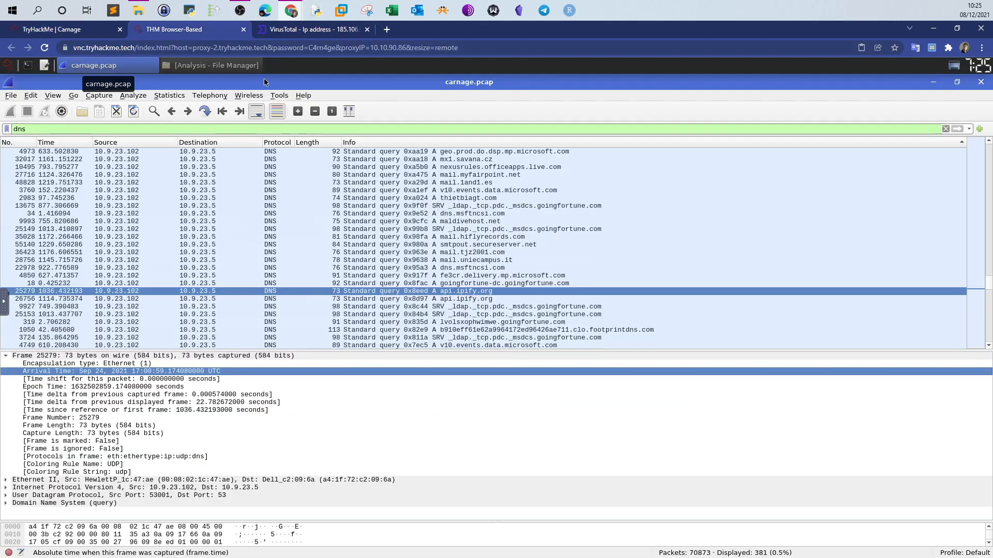
{"action": "scroll", "coordinate": [521, 233], "scroll_direction": "up", "scroll_amount": 3}
{"action": "scroll", "coordinate": [521, 237], "scroll_direction": "up", "scroll_amount": 3}
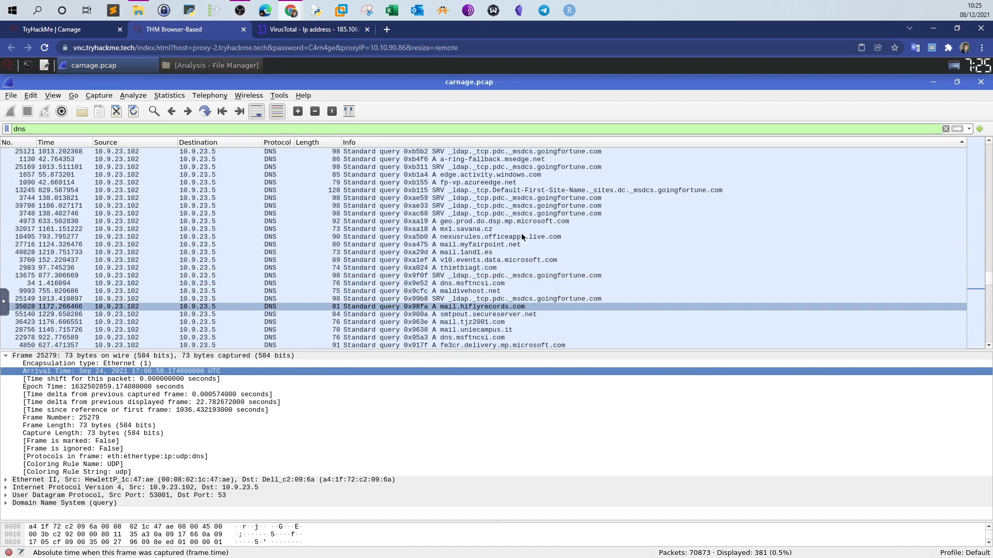
{"action": "scroll", "coordinate": [495, 222], "scroll_direction": "up", "scroll_amount": 5}
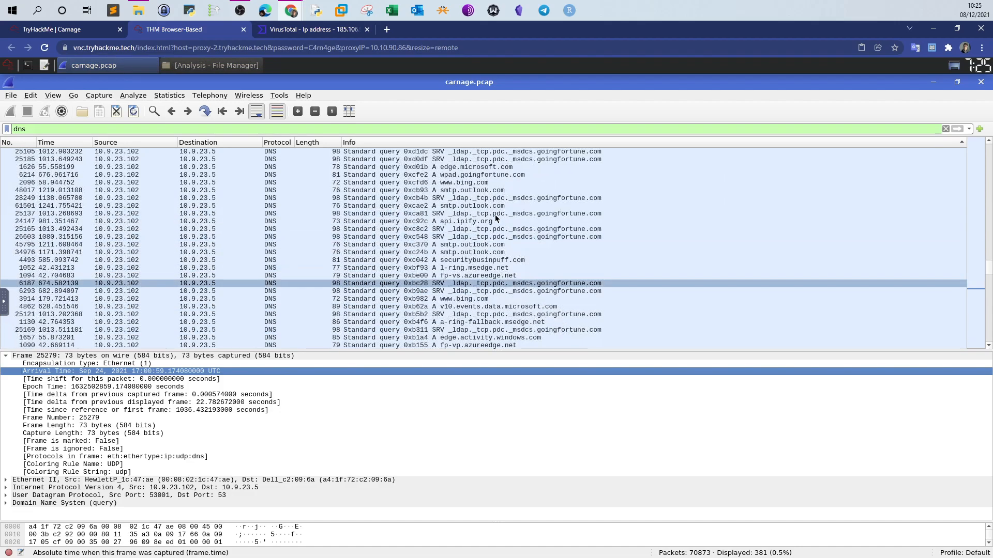
{"action": "left_click", "coordinate": [482, 222]}
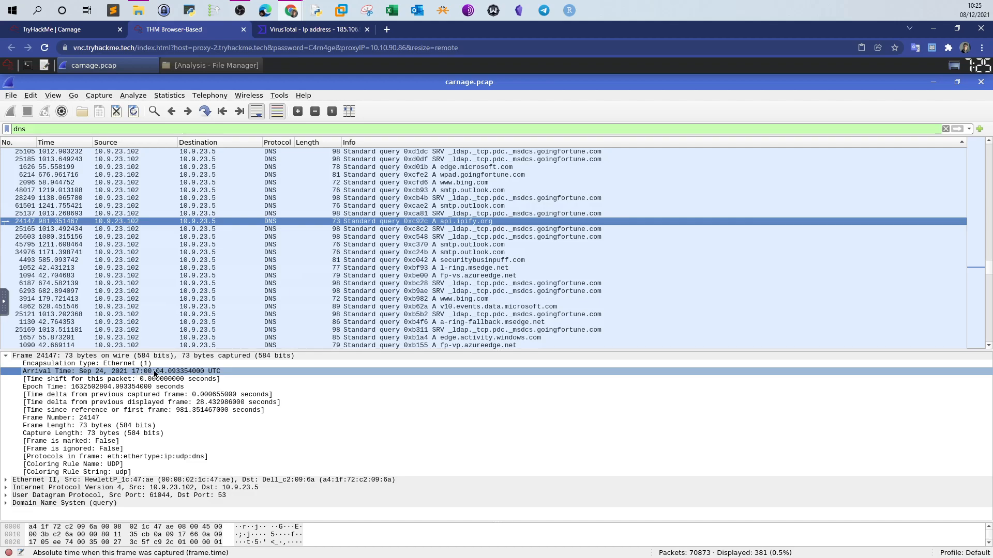
Switch to the TryHackMe room, check the IP-check time, highlight the DNS query domain question, and return to Wireshark
{"action": "left_click", "coordinate": [86, 28]}
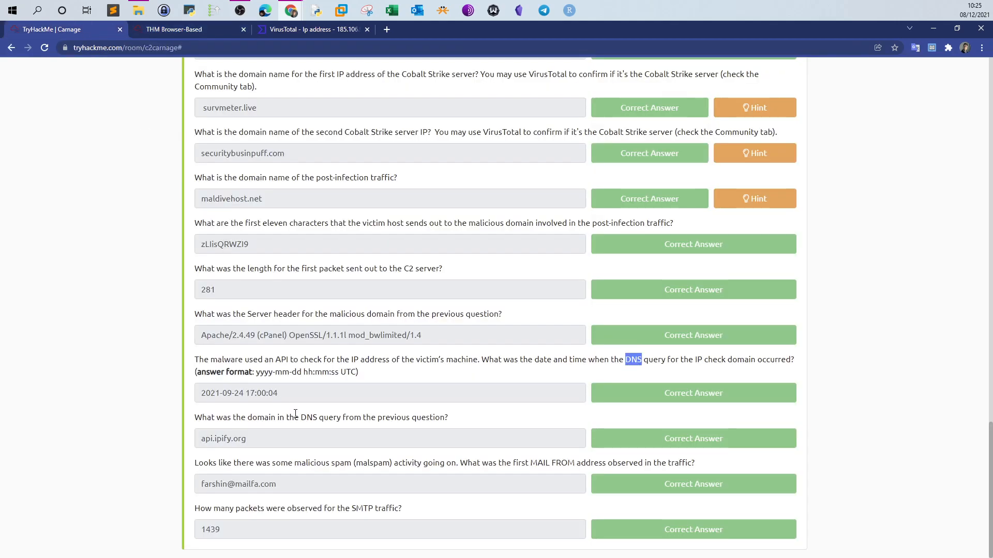
{"action": "left_click_drag", "start_coordinate": [297, 395], "coordinate": [168, 383]}
{"action": "left_click_drag", "start_coordinate": [198, 417], "coordinate": [325, 421]}
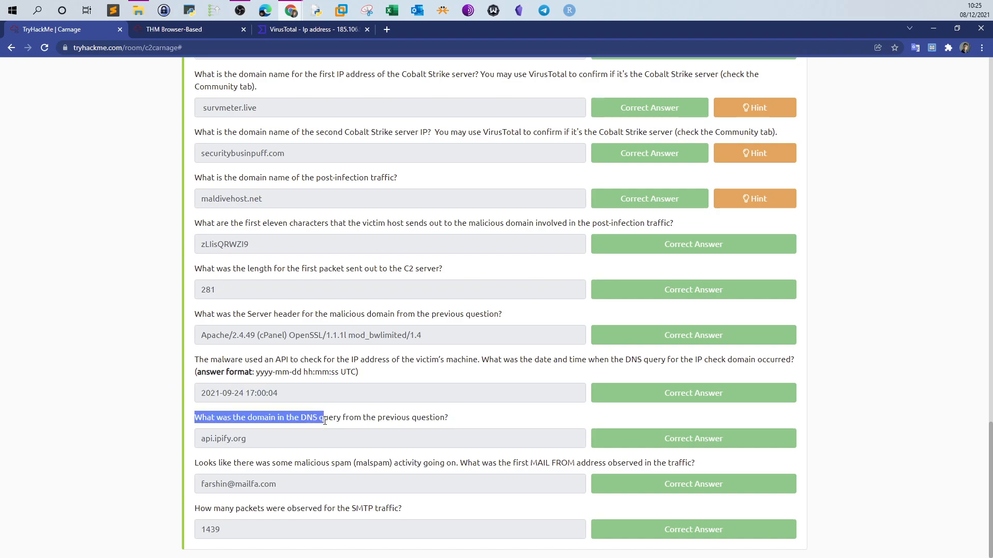
{"action": "left_click", "coordinate": [266, 452]}
{"action": "left_click", "coordinate": [201, 30]}
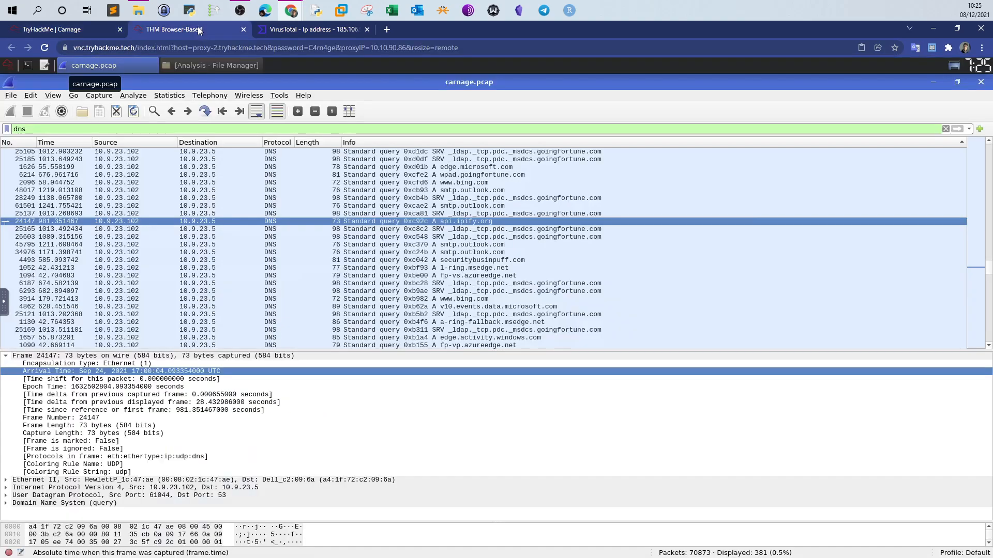
Switch back to the TryHackMe room and highlight parts of the malspam question about the first MAIL FROM address
{"action": "left_click", "coordinate": [57, 30]}
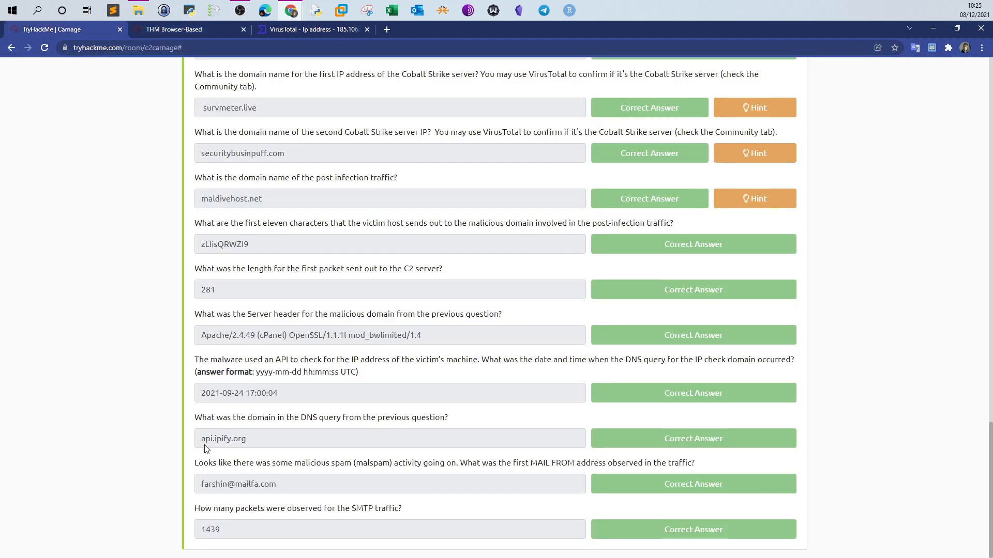
{"action": "left_click_drag", "start_coordinate": [203, 468], "coordinate": [293, 464]}
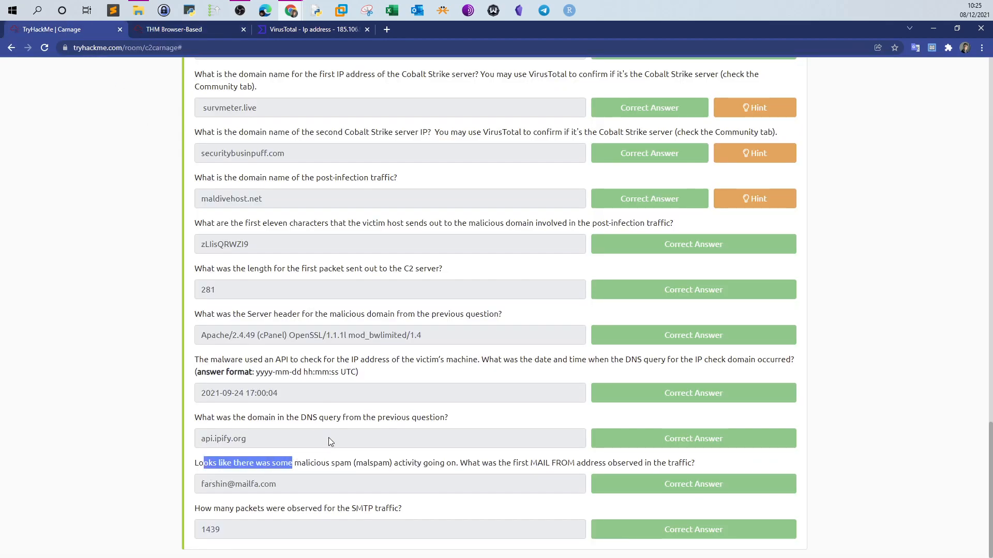
{"action": "left_click", "coordinate": [297, 465]}
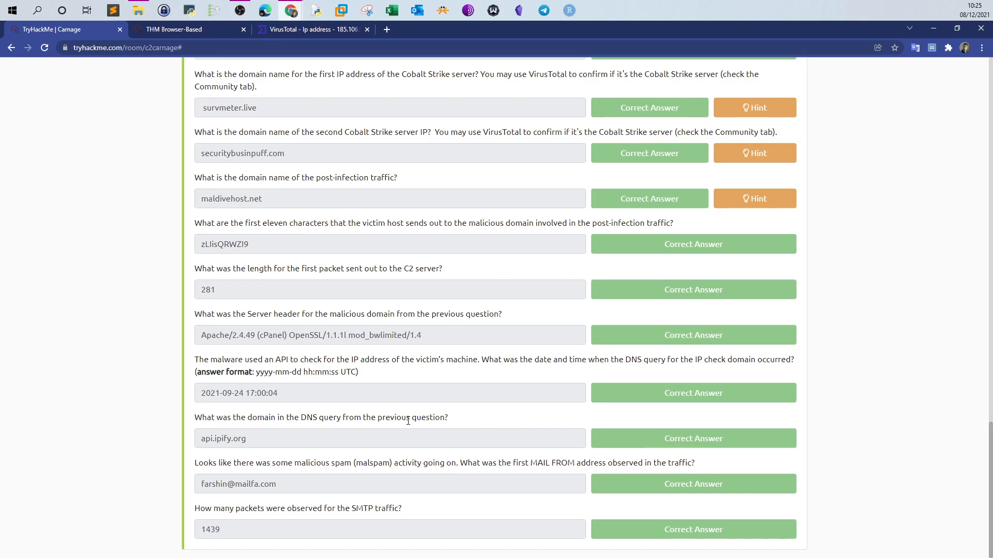
{"action": "left_click_drag", "start_coordinate": [530, 463], "coordinate": [567, 464]}
Switch to Wireshark and filter the capture with smtp
{"action": "left_click", "coordinate": [178, 33]}
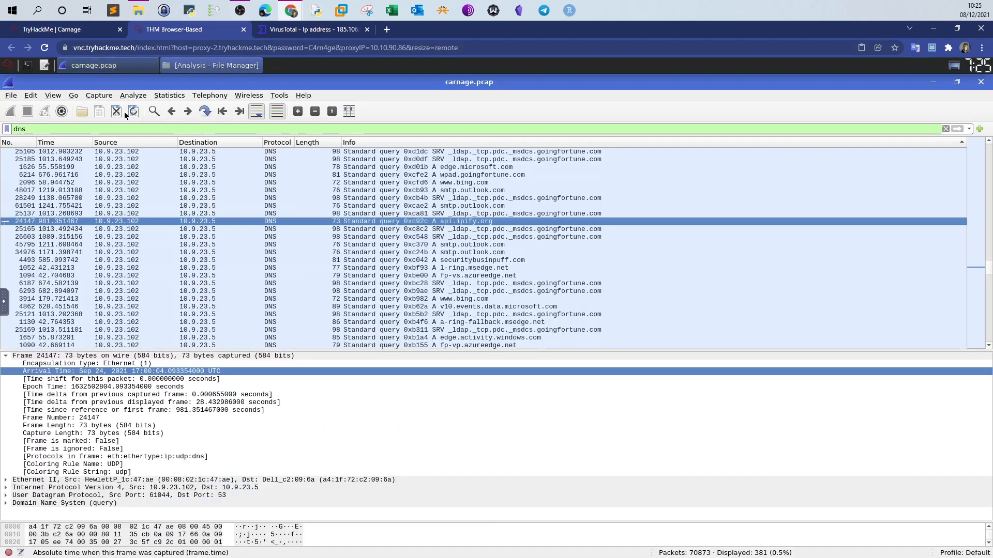
{"action": "type", "text": "smtp"}
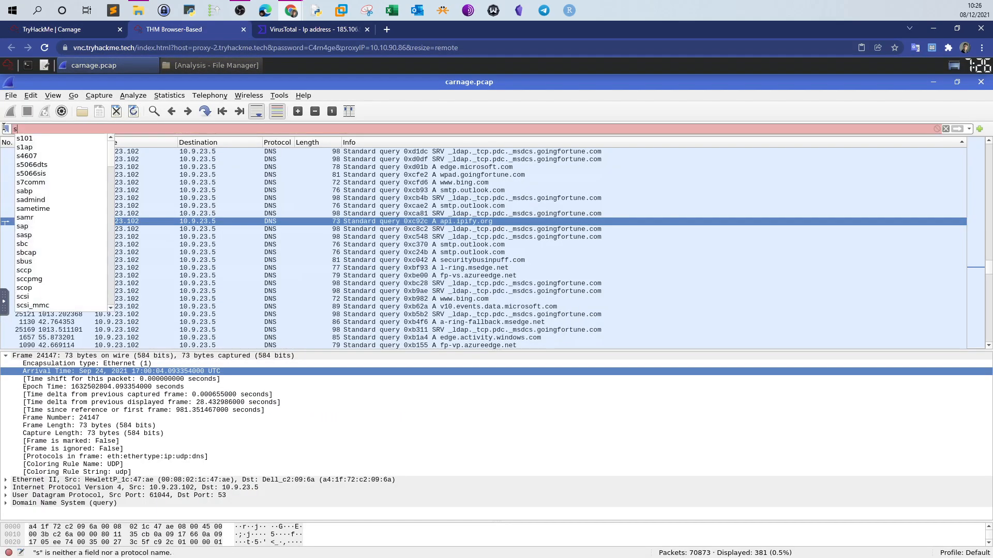
{"action": "key", "text": "Return"}
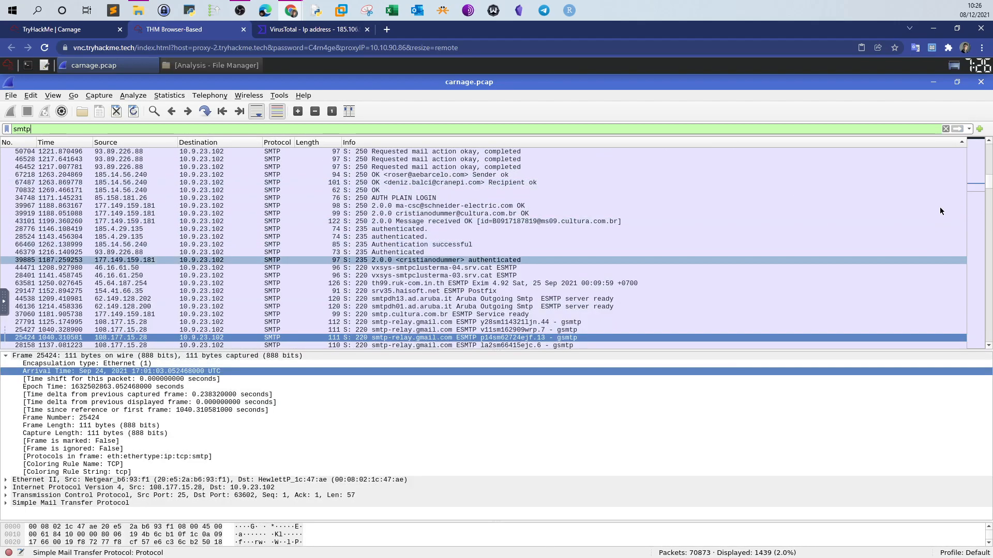
Look through the SMTP packets from the start of the list, examining the data fragments and server replies for mail sender details
{"action": "left_click_drag", "start_coordinate": [989, 183], "coordinate": [988, 147]}
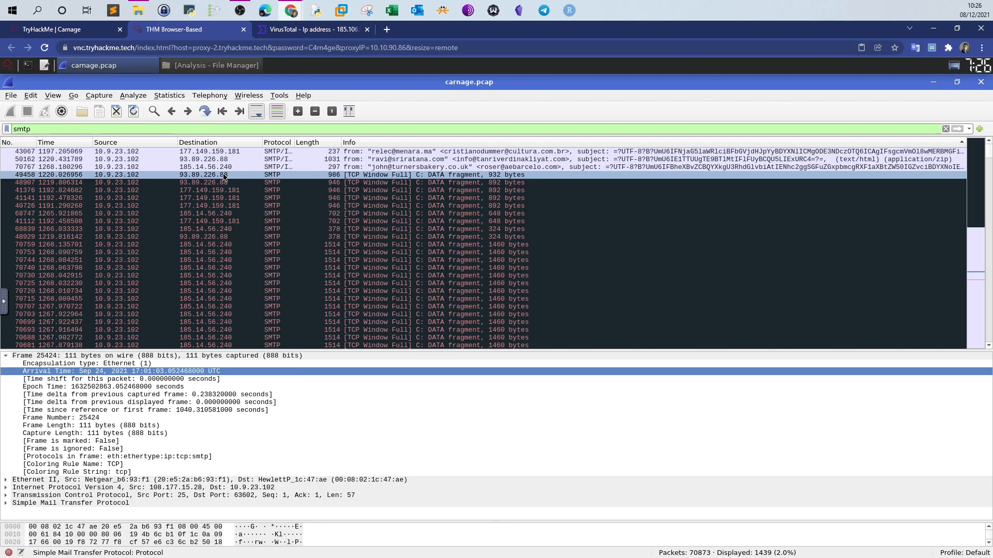
{"action": "scroll", "coordinate": [332, 228], "scroll_direction": "down", "scroll_amount": 4}
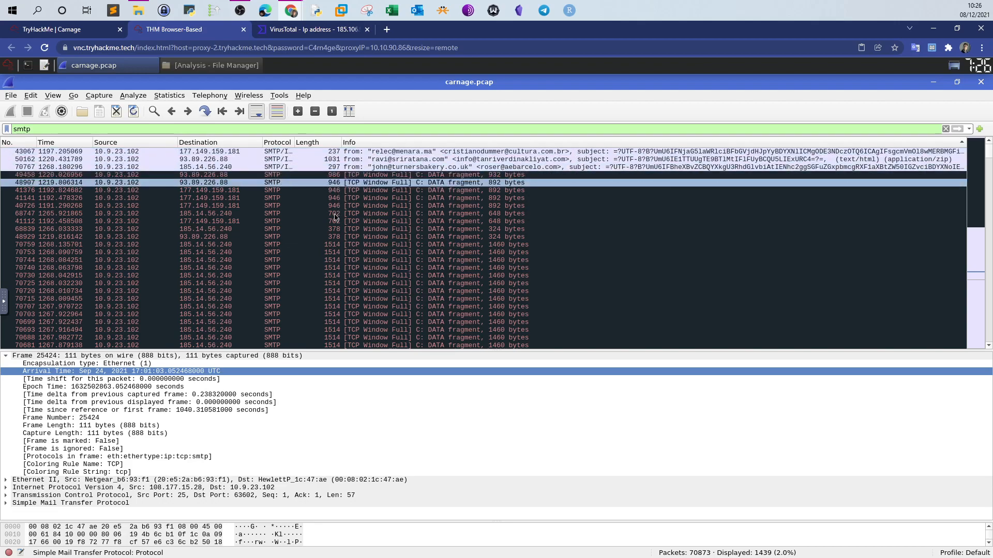
{"action": "scroll", "coordinate": [332, 228], "scroll_direction": "down", "scroll_amount": 10}
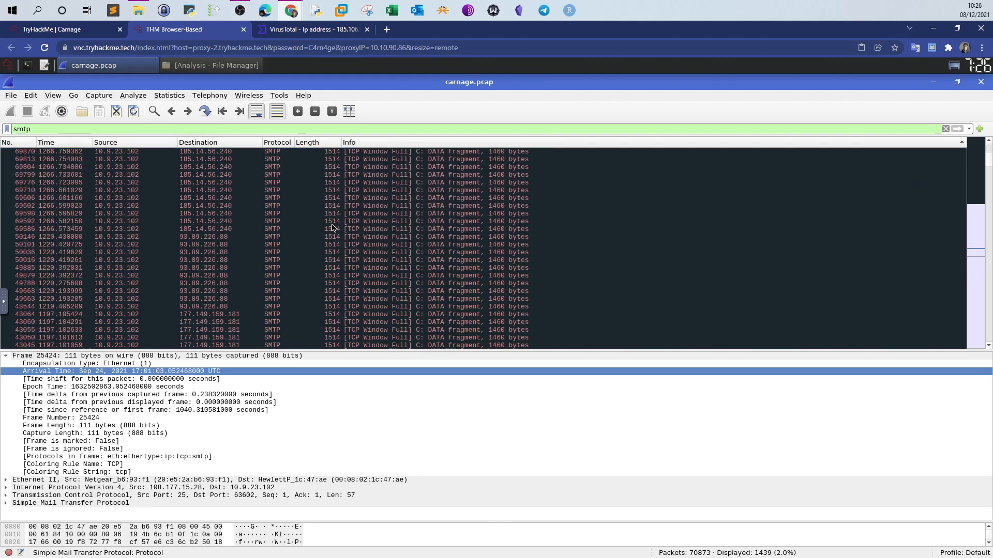
{"action": "scroll", "coordinate": [332, 228], "scroll_direction": "down", "scroll_amount": 8}
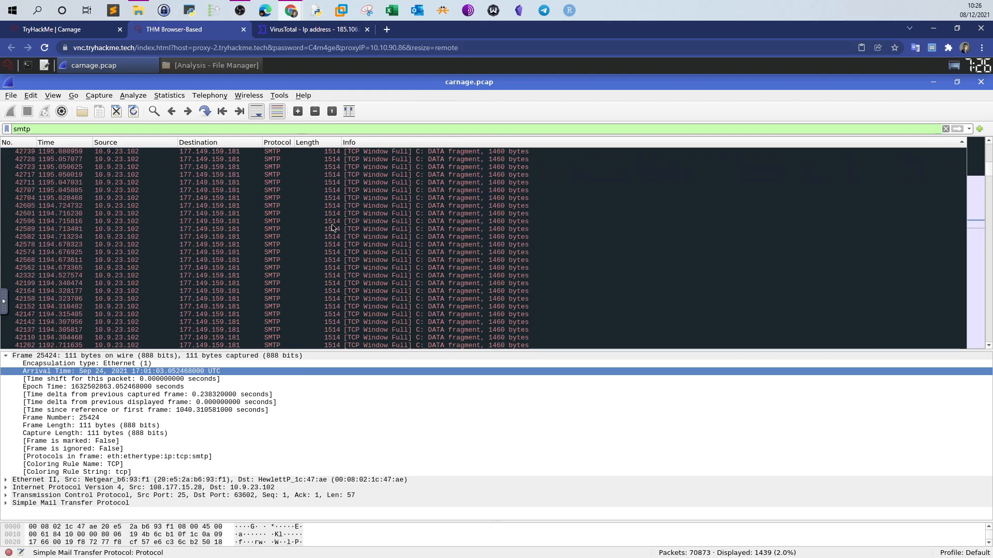
{"action": "scroll", "coordinate": [333, 228], "scroll_direction": "down", "scroll_amount": 6}
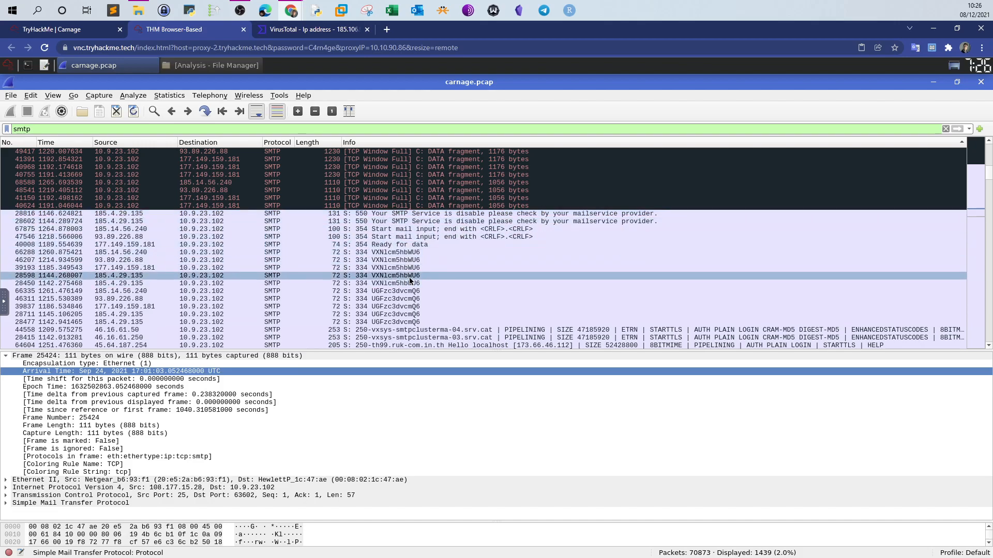
{"action": "scroll", "coordinate": [408, 274], "scroll_direction": "down", "scroll_amount": 2}
{"action": "scroll", "coordinate": [413, 252], "scroll_direction": "down", "scroll_amount": 2}
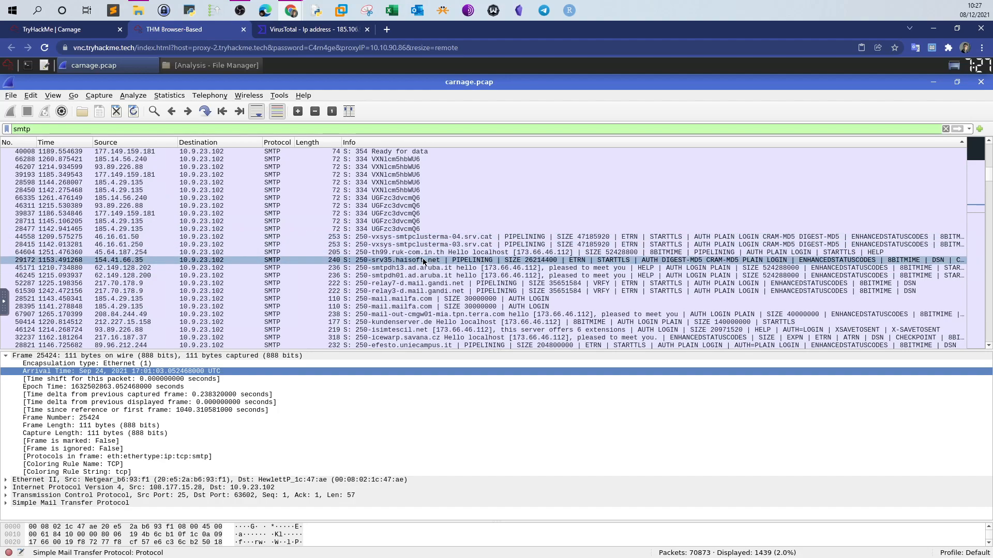
{"action": "scroll", "coordinate": [645, 281], "scroll_direction": "down", "scroll_amount": 1}
{"action": "scroll", "coordinate": [645, 281], "scroll_direction": "down", "scroll_amount": 1}
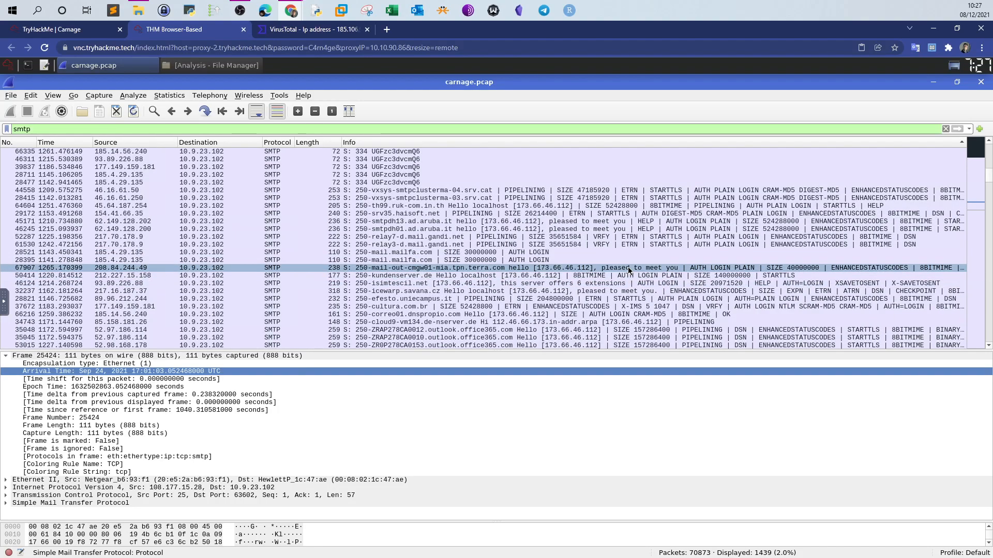
{"action": "scroll", "coordinate": [628, 269], "scroll_direction": "down", "scroll_amount": 8}
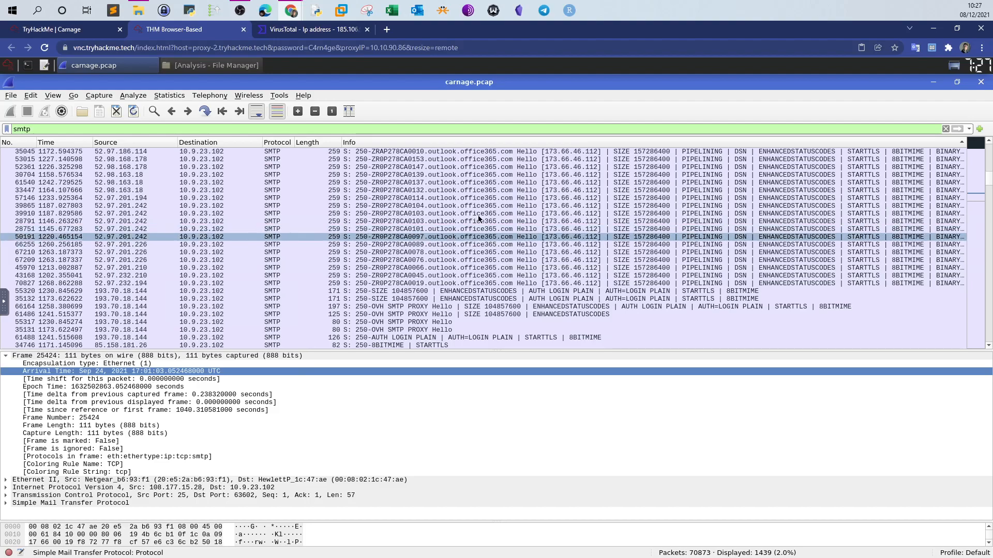
{"action": "scroll", "coordinate": [485, 259], "scroll_direction": "down", "scroll_amount": 3}
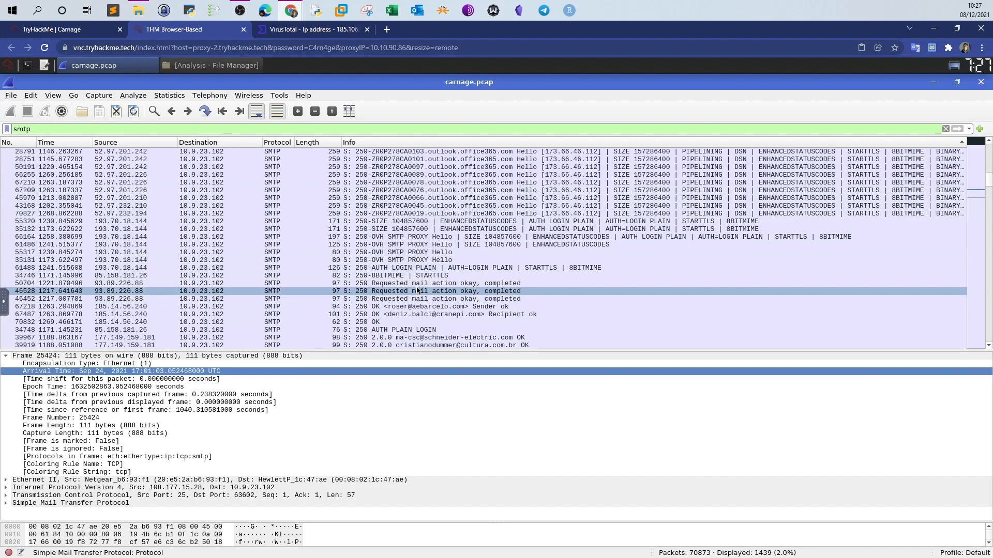
{"action": "scroll", "coordinate": [424, 285], "scroll_direction": "down", "scroll_amount": 5}
{"action": "scroll", "coordinate": [424, 285], "scroll_direction": "up", "scroll_amount": 1}
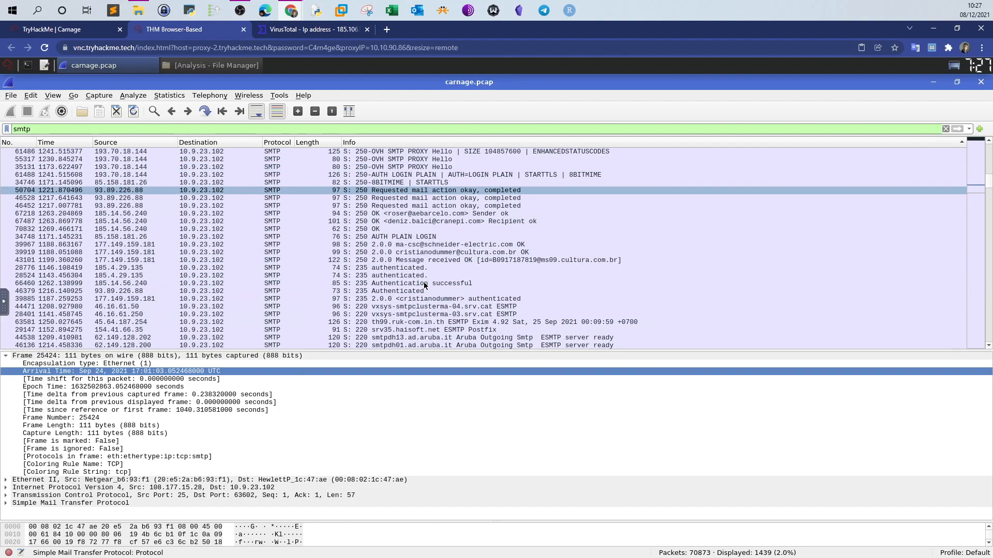
{"action": "scroll", "coordinate": [424, 284], "scroll_direction": "up", "scroll_amount": 10}
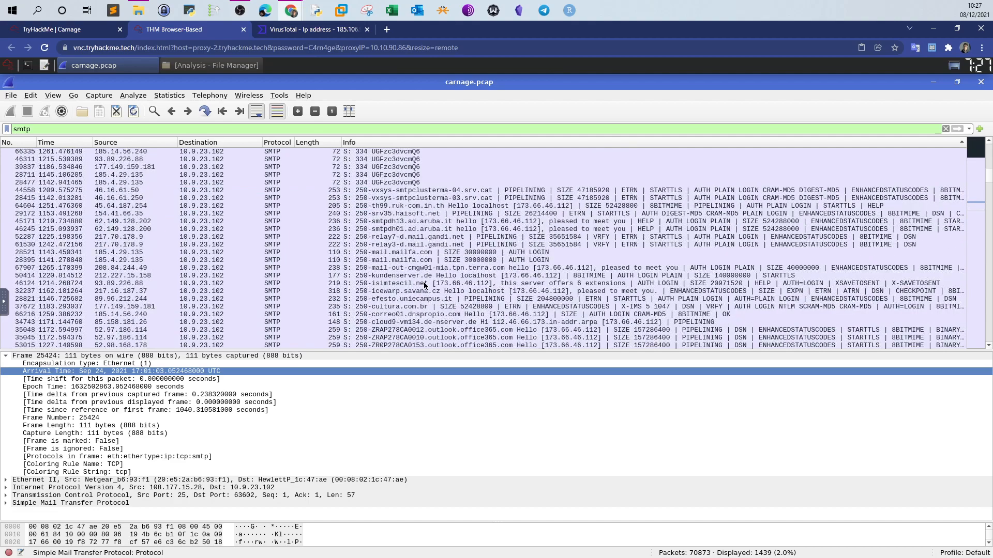
{"action": "scroll", "coordinate": [424, 285], "scroll_direction": "up", "scroll_amount": 5}
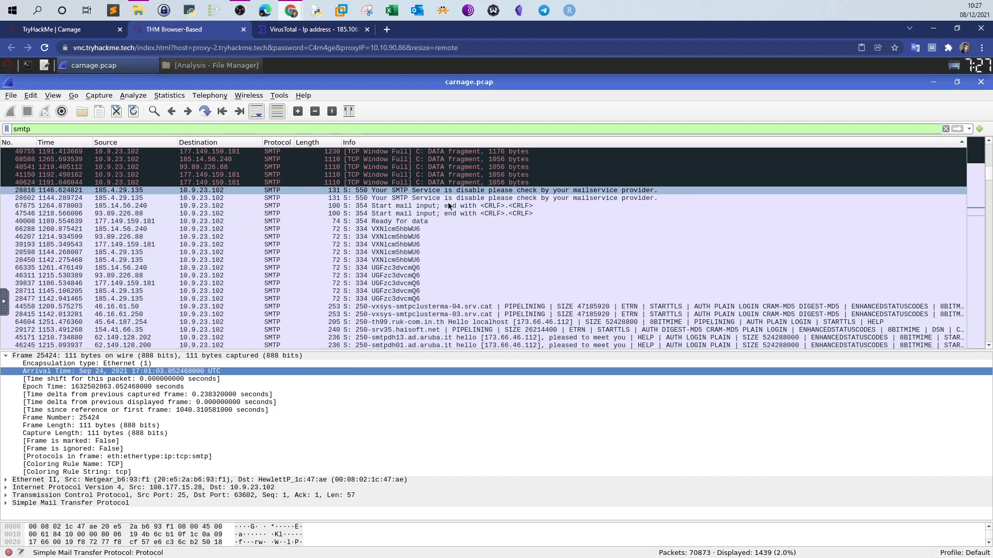
Follow the TCP stream of packet 28602, the earlier 550 reply about the disabled SMTP service
{"action": "left_click", "coordinate": [258, 198]}
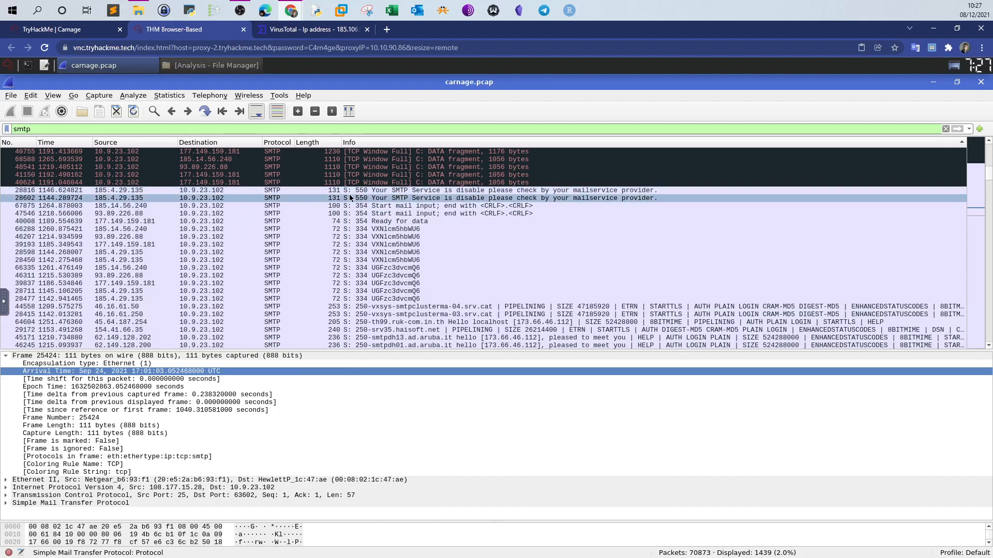
{"action": "right_click", "coordinate": [256, 197]}
{"action": "mouse_move", "coordinate": [321, 350]}
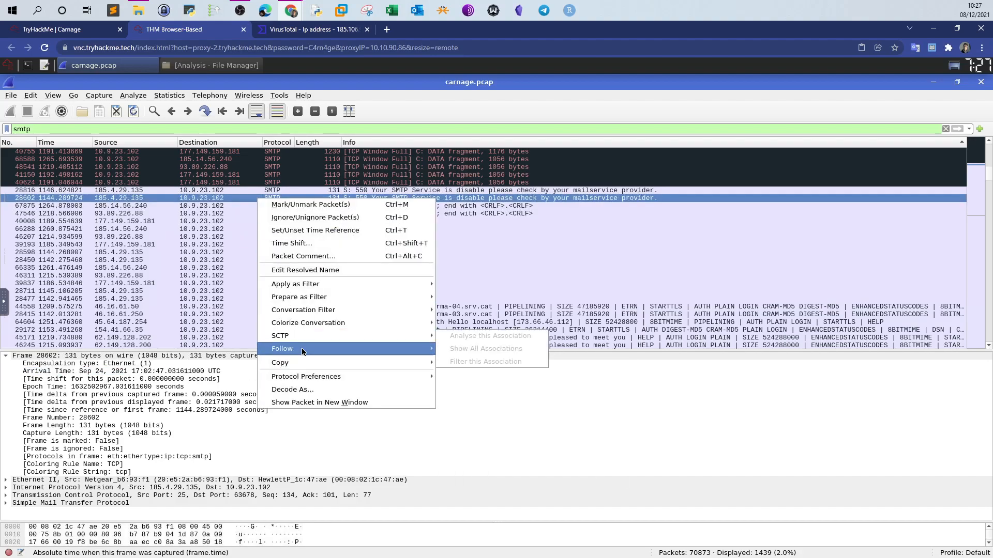
{"action": "left_click", "coordinate": [470, 349]}
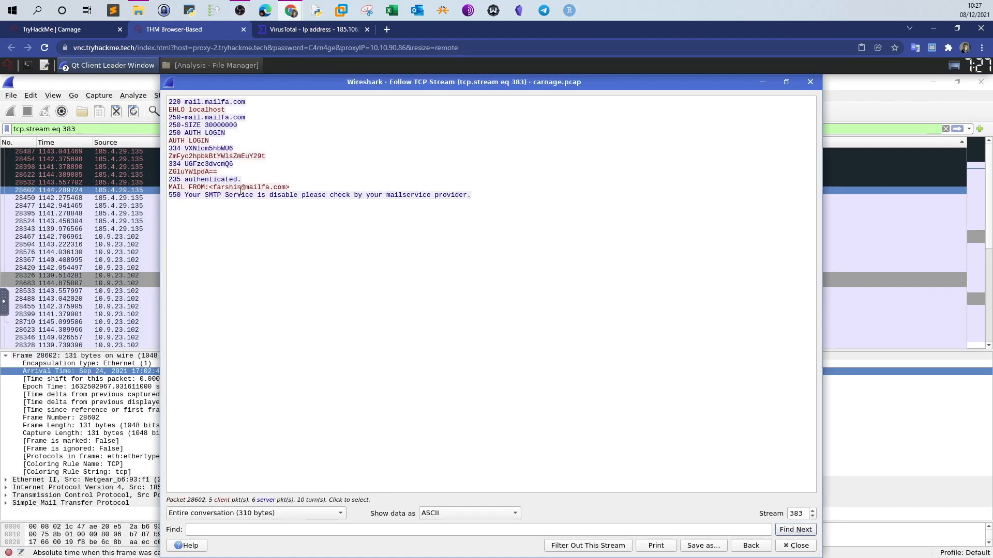
Highlight the sender address in the stream's MAIL FROM line and the server's 550 reply below it
{"action": "left_click", "coordinate": [213, 189]}
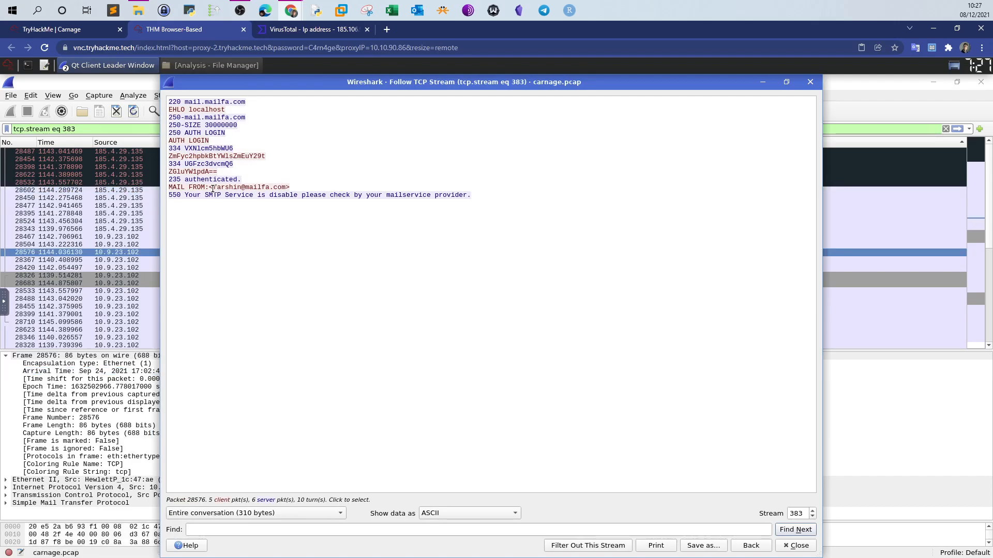
{"action": "left_click_drag", "start_coordinate": [213, 189], "coordinate": [248, 187]}
{"action": "left_click", "coordinate": [297, 206]}
{"action": "left_click_drag", "start_coordinate": [491, 198], "coordinate": [169, 196]}
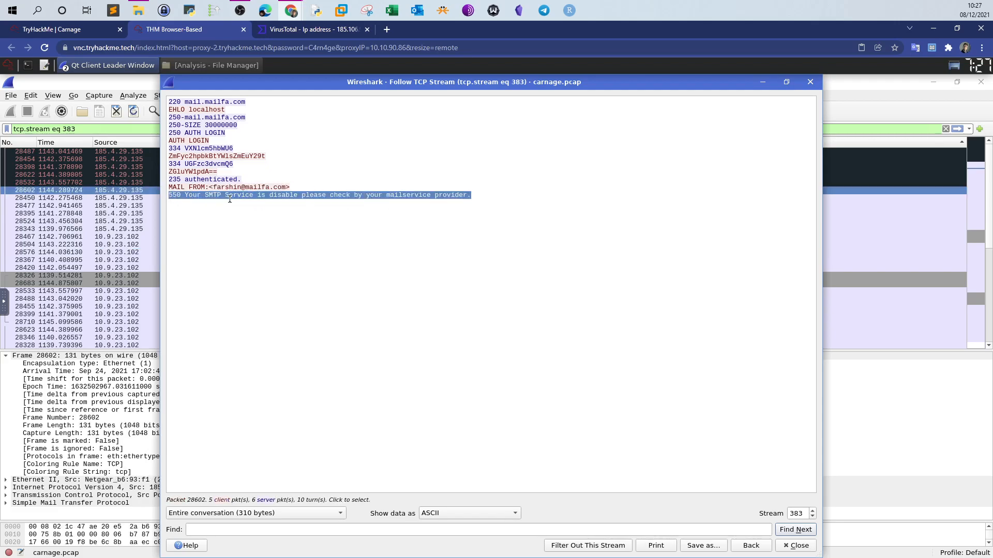
{"action": "left_click", "coordinate": [286, 204]}
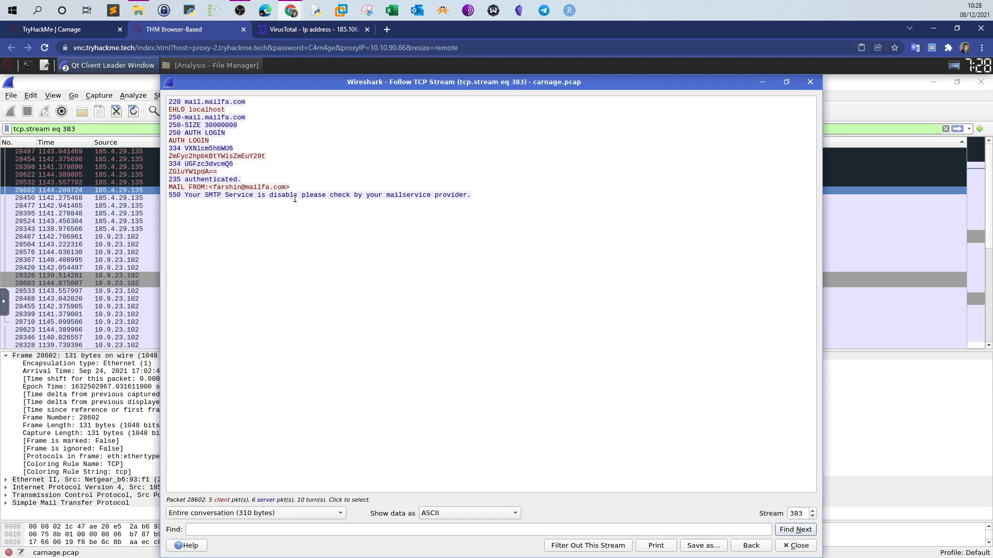
Highlight the 550 reply again and the domain part of the MAIL FROM address in the stream
{"action": "left_click_drag", "start_coordinate": [477, 196], "coordinate": [289, 188]}
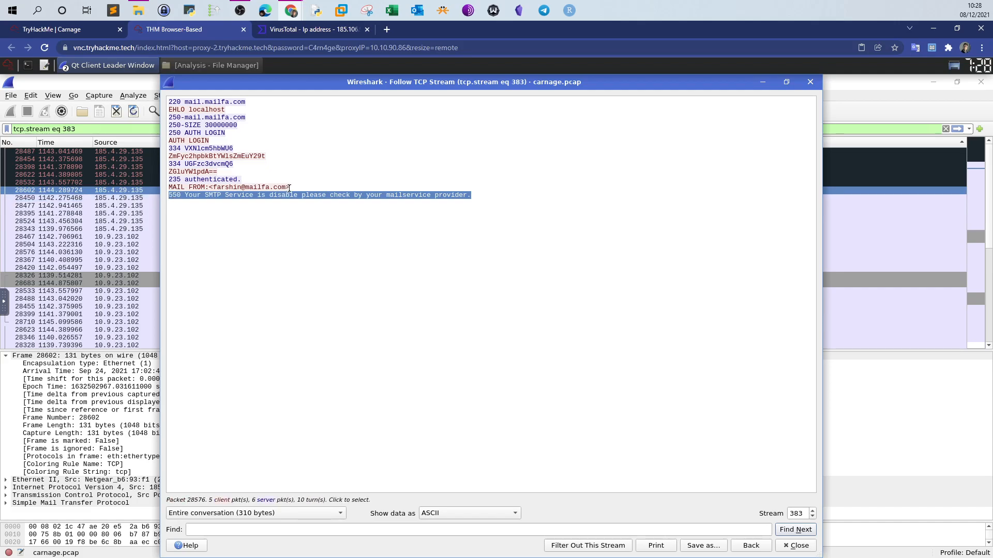
{"action": "left_click", "coordinate": [373, 200]}
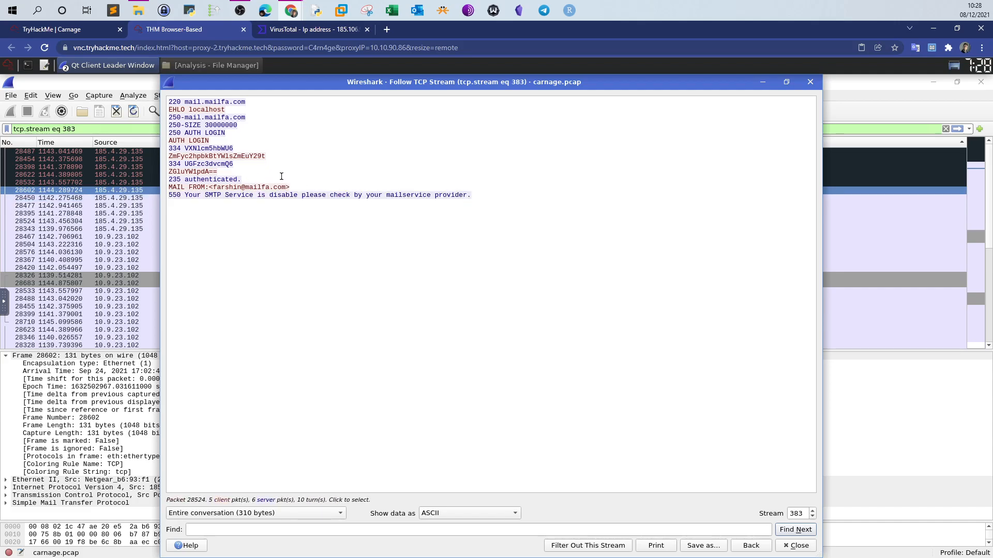
{"action": "left_click_drag", "start_coordinate": [246, 188], "coordinate": [286, 187]}
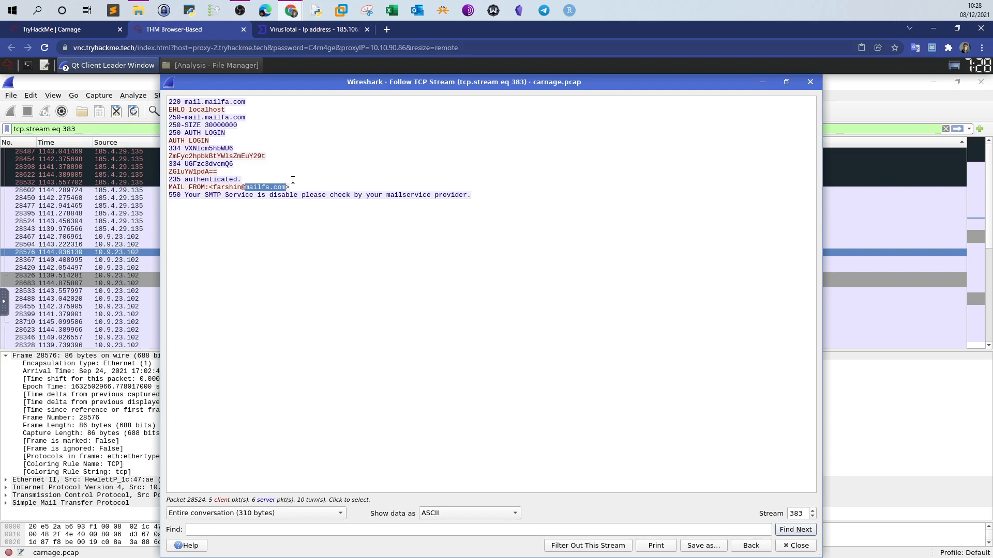
{"action": "left_click", "coordinate": [111, 255]}
{"action": "left_click", "coordinate": [293, 197]}
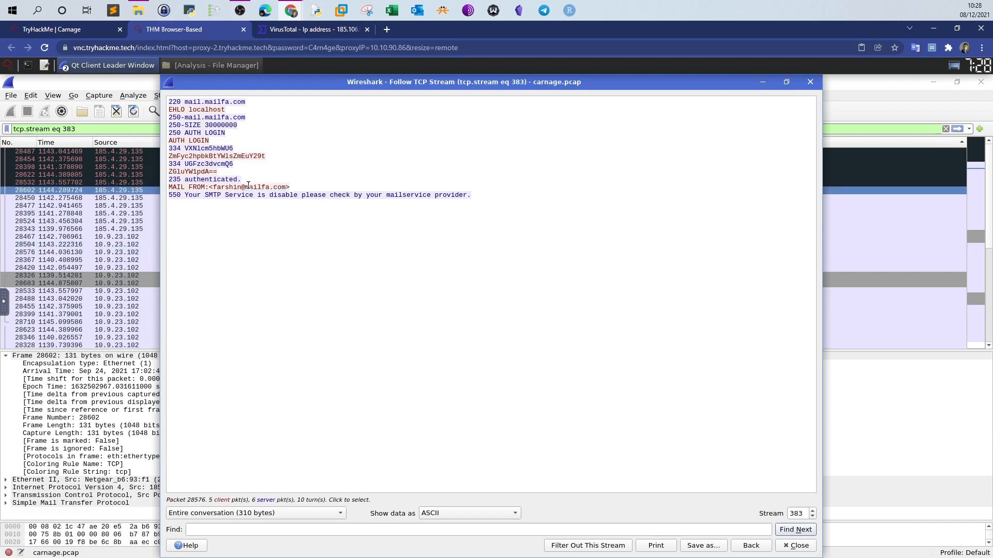
{"action": "left_click_drag", "start_coordinate": [246, 186], "coordinate": [283, 186]}
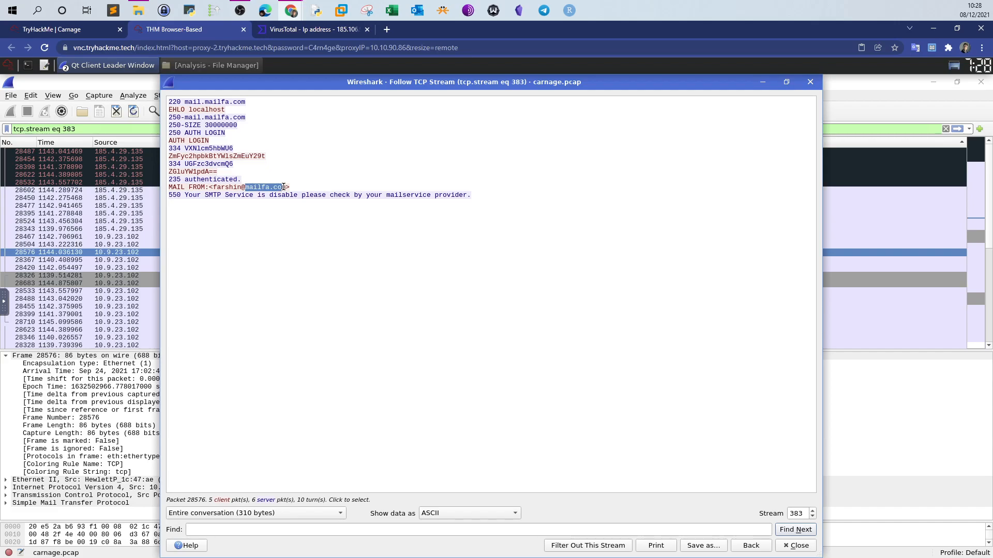
Close the followed stream and reapply the recent smtp display filter to the capture
{"action": "left_click", "coordinate": [793, 546]}
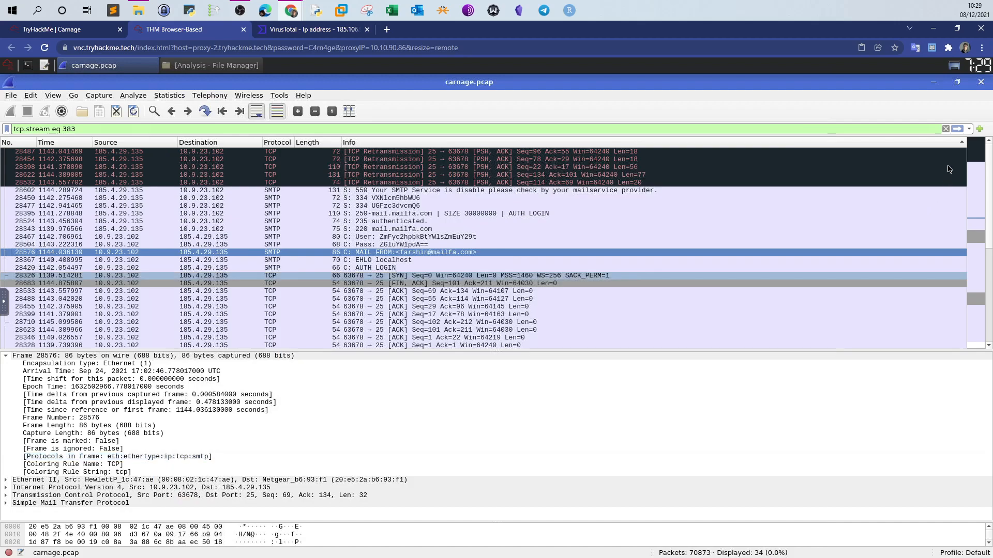
{"action": "left_click", "coordinate": [968, 129]}
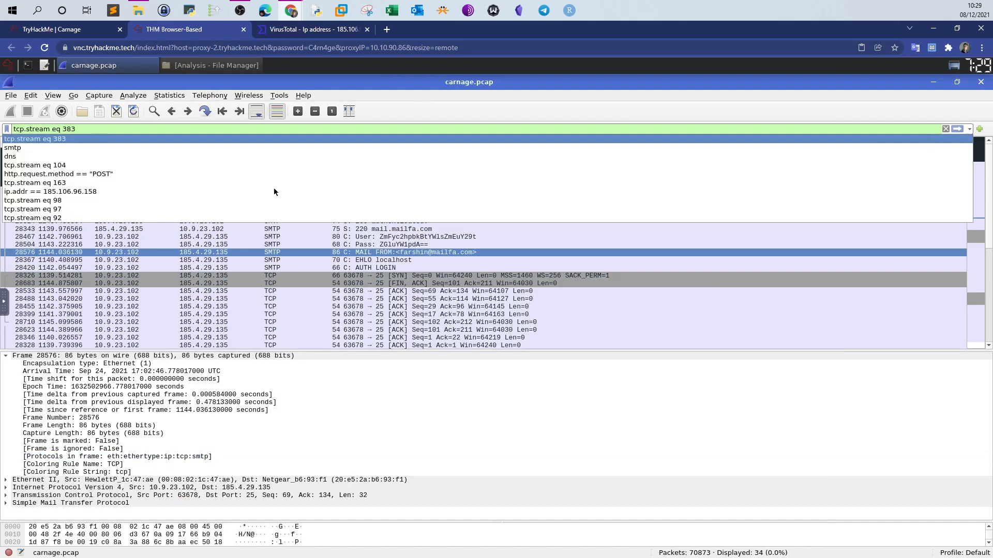
{"action": "left_click", "coordinate": [38, 148]}
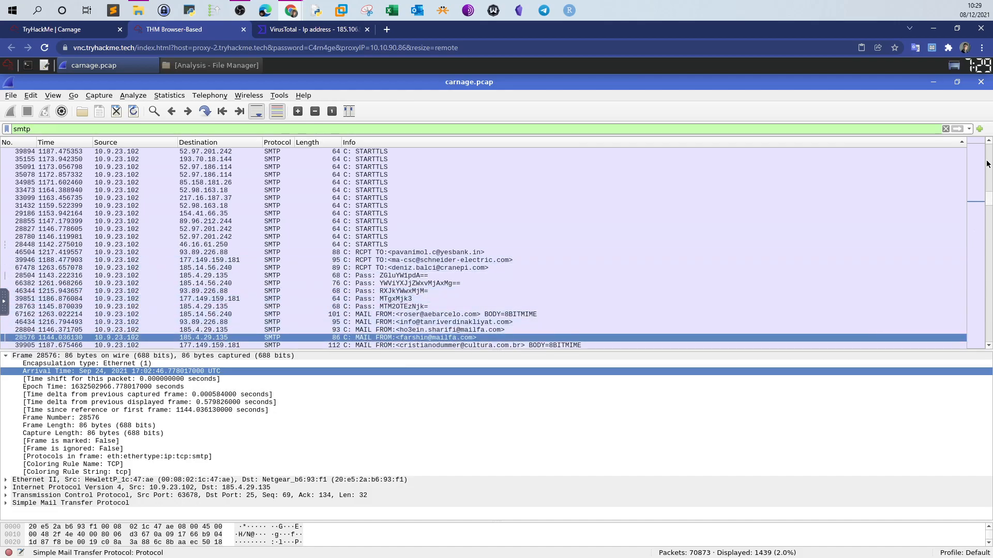
Follow the TCP stream of packet 50162, the email message with a zip attachment sent to 93.89.226.88
{"action": "scroll", "coordinate": [986, 166], "scroll_direction": "up", "scroll_amount": 15}
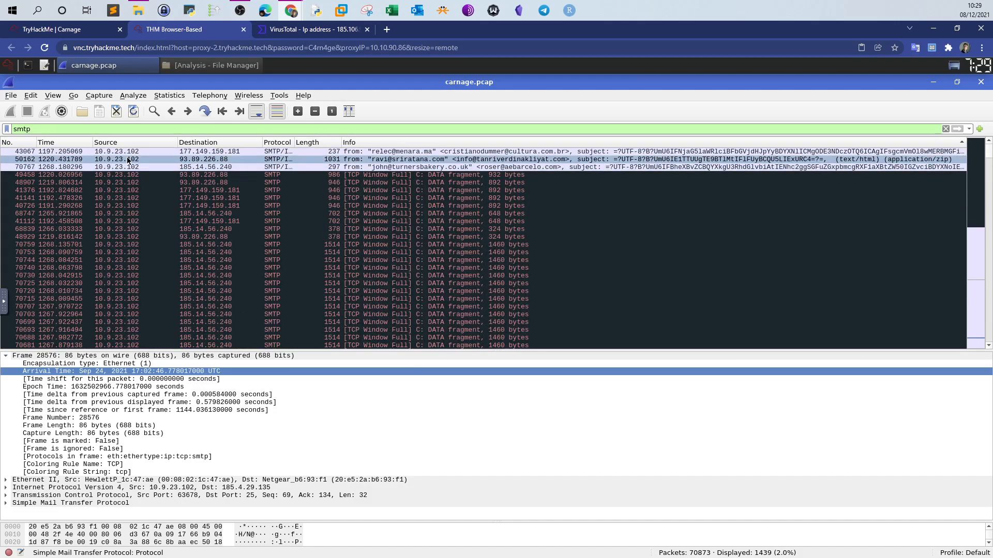
{"action": "right_click", "coordinate": [128, 160]}
{"action": "mouse_move", "coordinate": [197, 309]}
{"action": "left_click", "coordinate": [391, 310]}
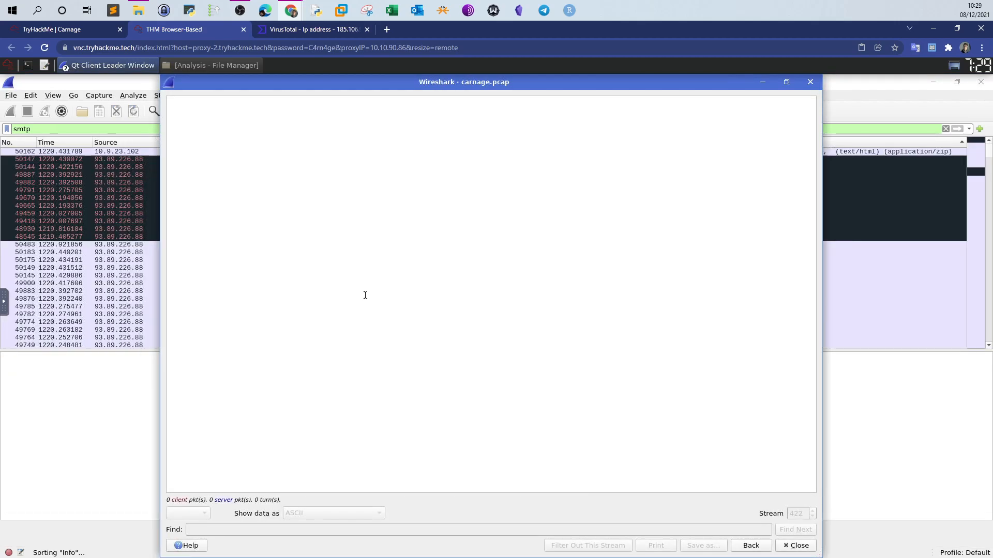
Examine the email headers in the stream, highlighting the sender addresses in the From line and the recipient in the To line
{"action": "scroll", "coordinate": [354, 302], "scroll_direction": "down", "scroll_amount": 1}
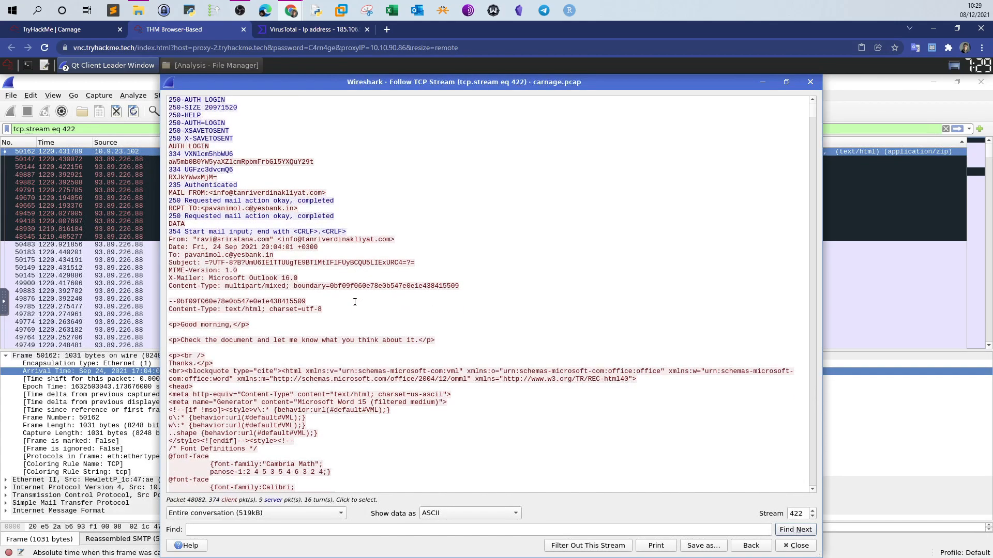
{"action": "left_click", "coordinate": [175, 239]}
{"action": "double_click", "coordinate": [199, 239]}
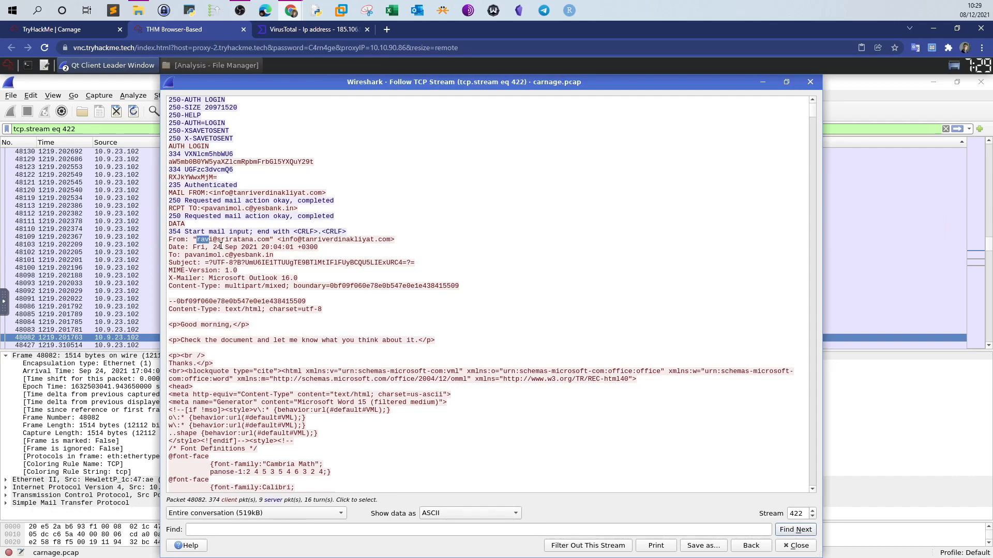
{"action": "left_click", "coordinate": [222, 241]}
{"action": "left_click_drag", "start_coordinate": [222, 240], "coordinate": [262, 241]}
{"action": "left_click_drag", "start_coordinate": [185, 255], "coordinate": [246, 255]}
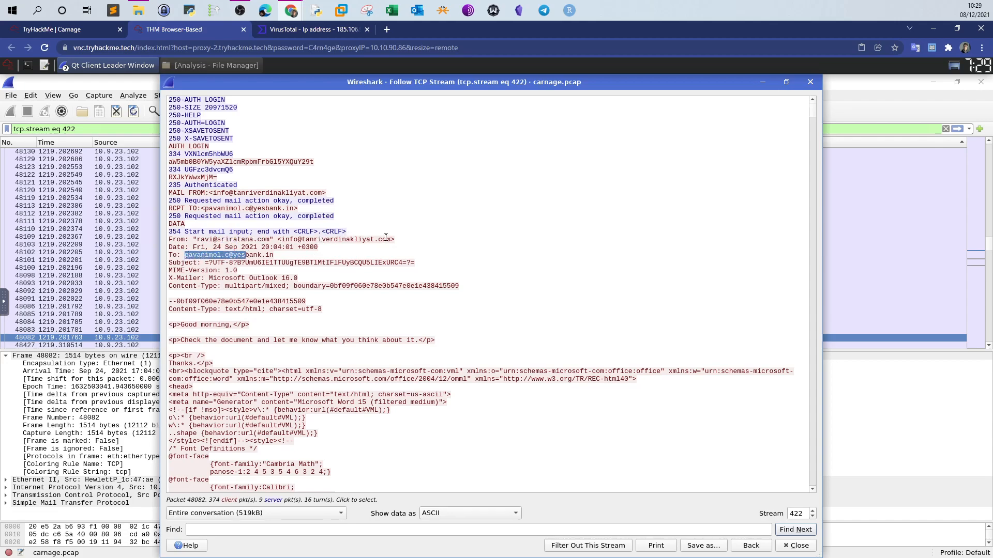
{"action": "left_click_drag", "start_coordinate": [391, 241], "coordinate": [219, 240]}
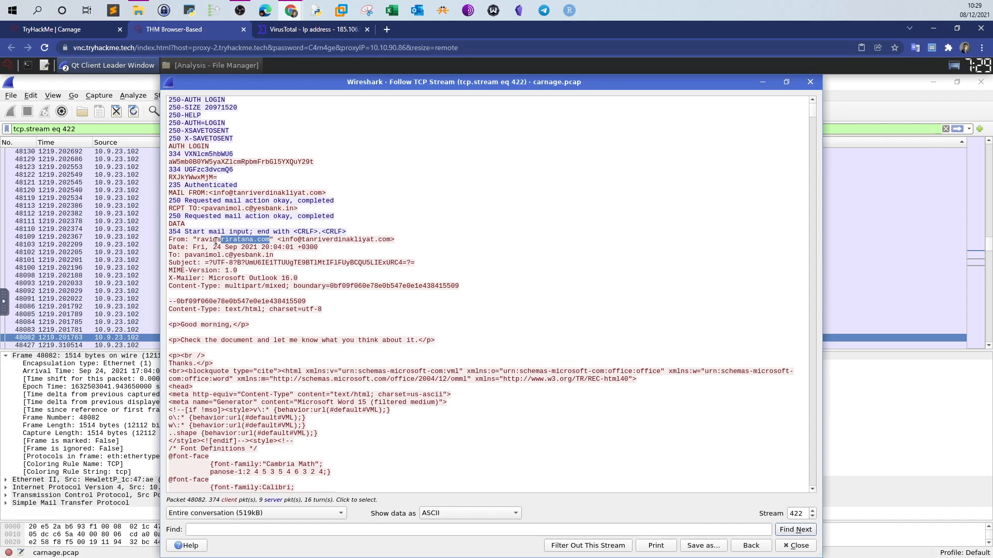
Close the followed stream, switch to the TryHackMe room, and highlight the answer to the first MAIL FROM address question
{"action": "left_click", "coordinate": [796, 546]}
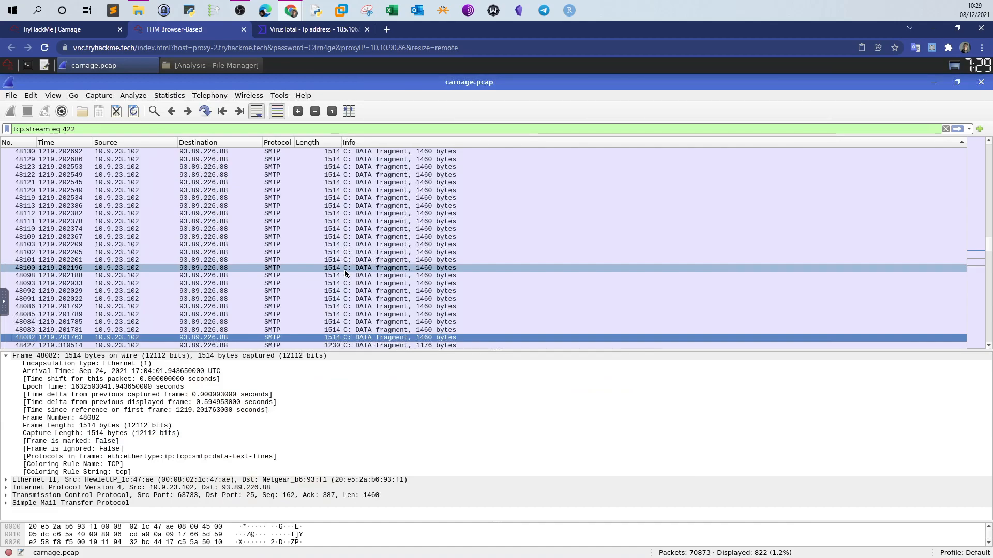
{"action": "key", "text": "ctrl+1"}
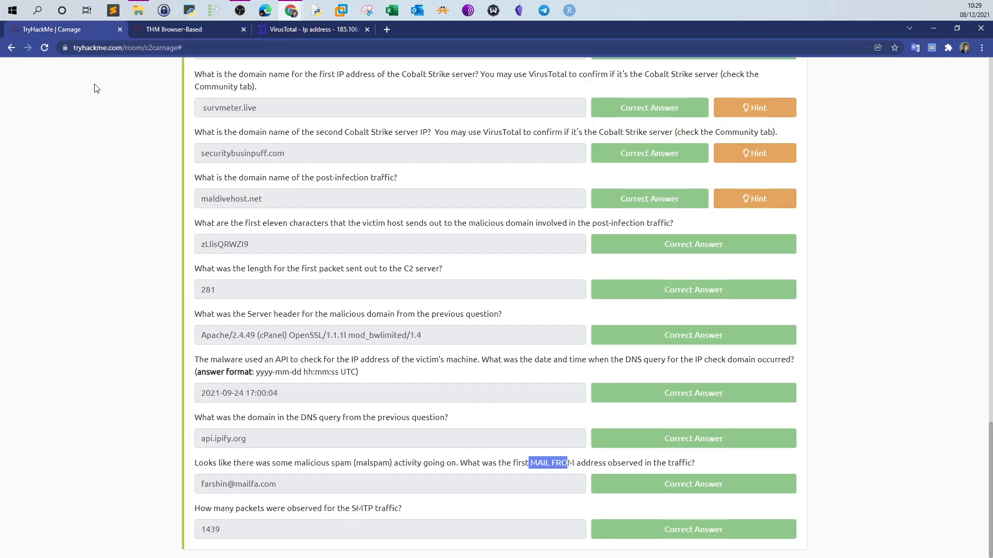
{"action": "left_click_drag", "start_coordinate": [295, 484], "coordinate": [182, 489]}
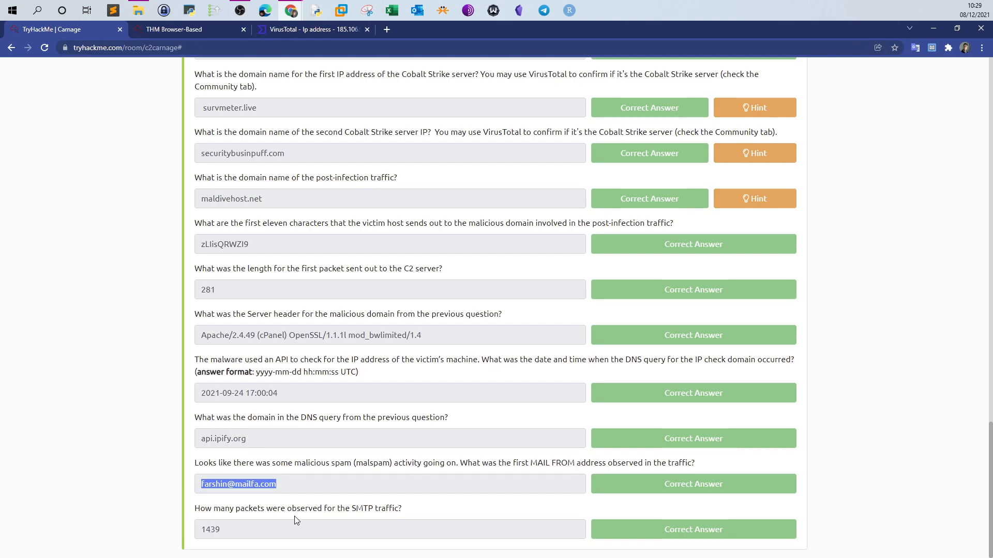
Switch to the Wireshark session in the browser-based machine and reapply the recent smtp display filter to the capture
{"action": "left_click", "coordinate": [209, 30]}
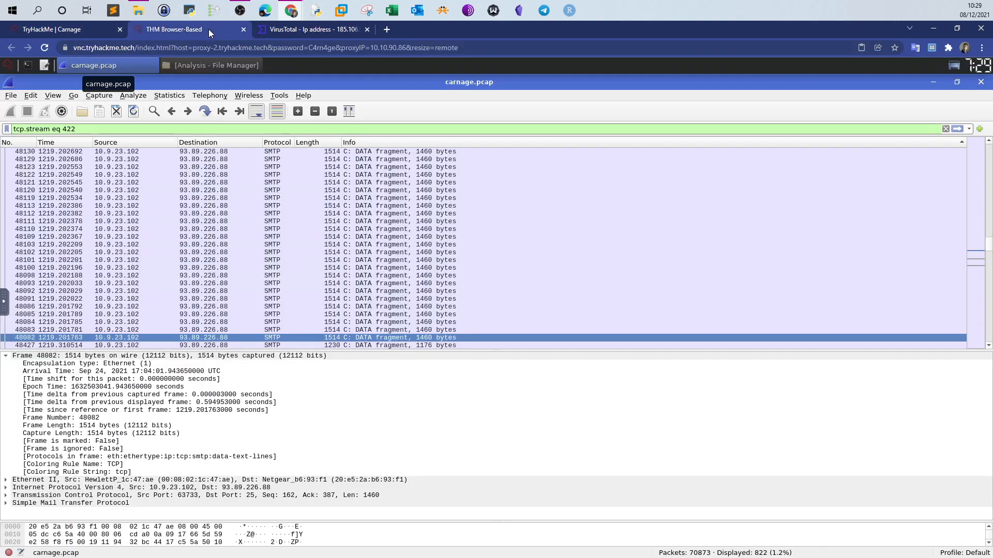
{"action": "left_click", "coordinate": [970, 129]}
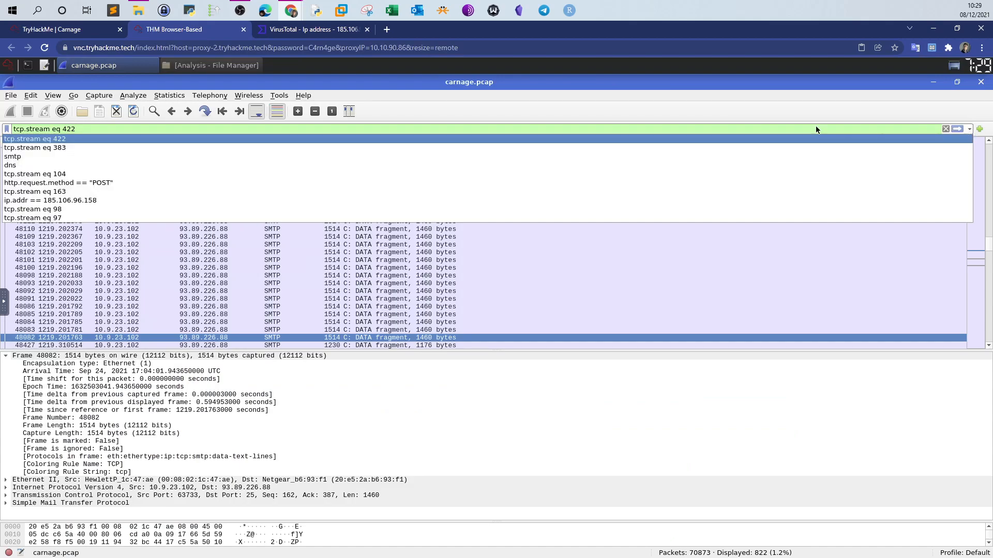
{"action": "left_click", "coordinate": [19, 157]}
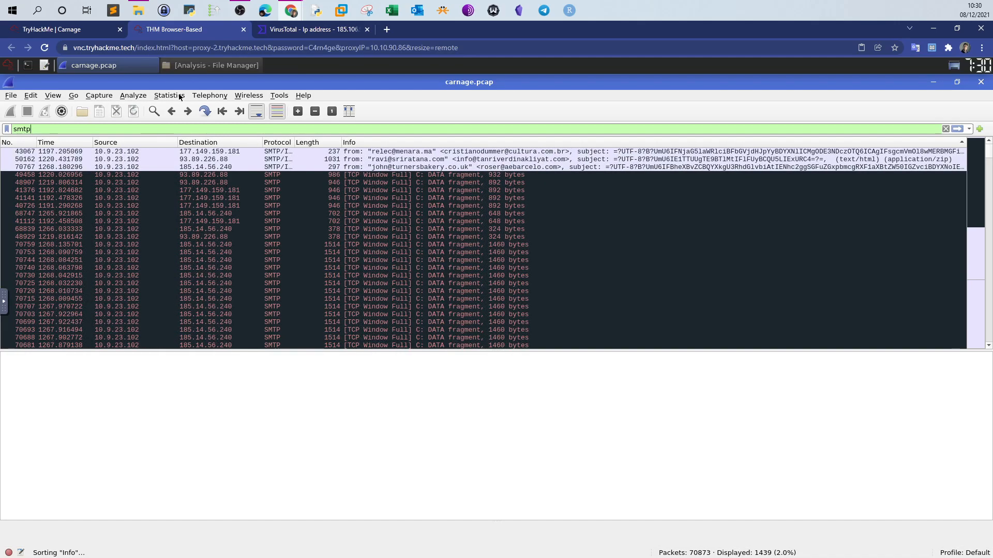
Open the Protocol Hierarchy statistics for the filtered capture and check the packet count in the Simple Mail Transfer Protocol row
{"action": "left_click", "coordinate": [170, 96]}
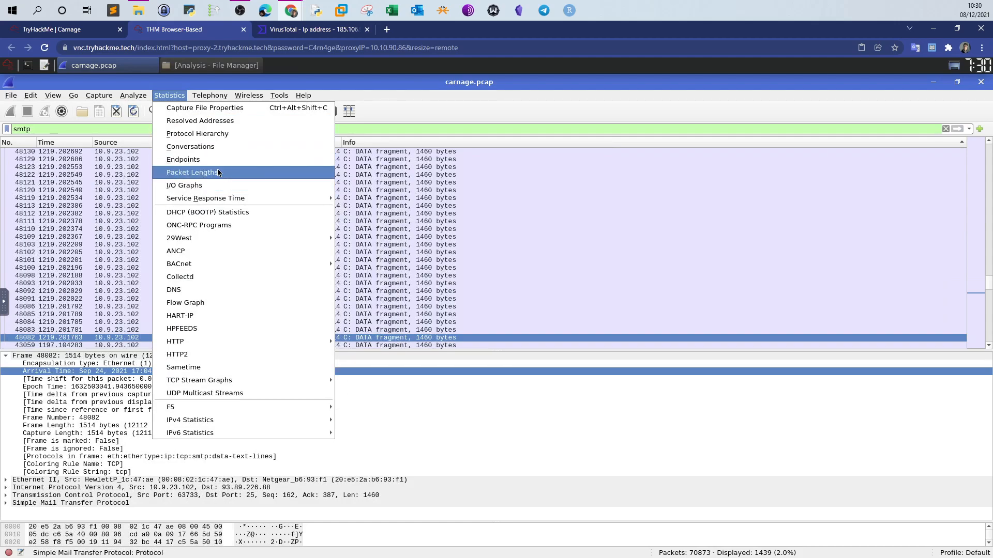
{"action": "left_click", "coordinate": [220, 133]}
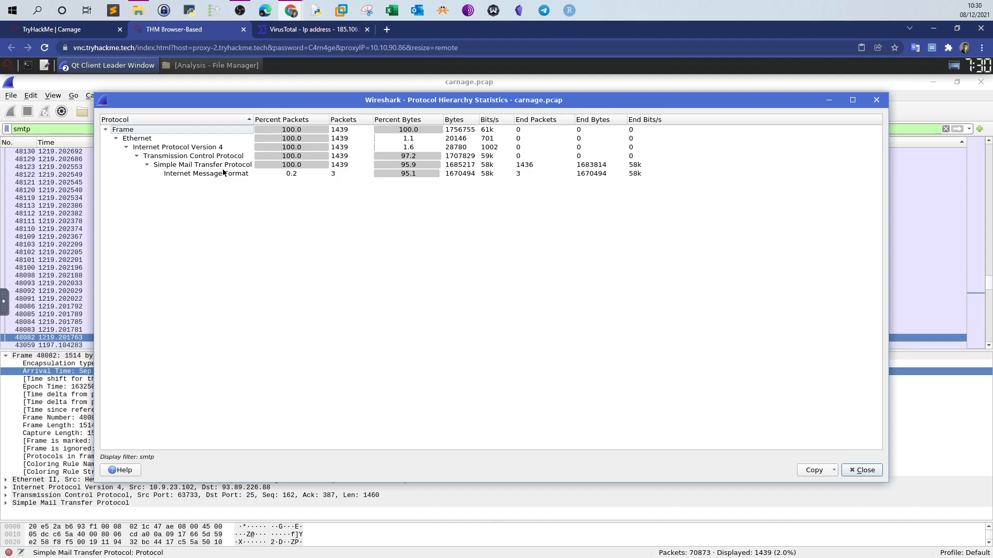
{"action": "left_click", "coordinate": [345, 167]}
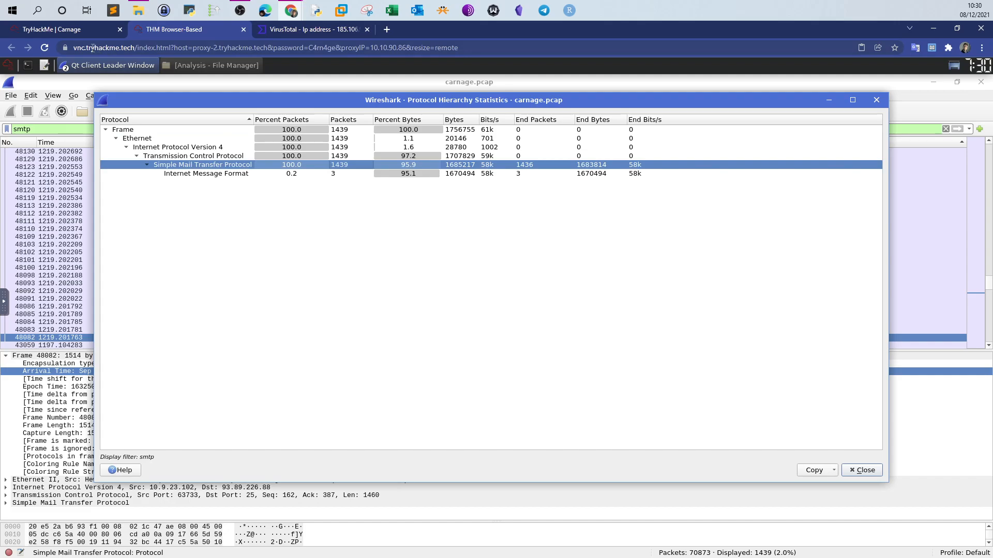
Switch to the TryHackMe room, check the answer to the SMTP packet count question, and review the room's overall progress
{"action": "left_click", "coordinate": [58, 29]}
{"action": "left_click", "coordinate": [214, 529]}
{"action": "scroll", "coordinate": [698, 451], "scroll_direction": "up", "scroll_amount": 5}
{"action": "scroll", "coordinate": [698, 452], "scroll_direction": "up", "scroll_amount": 15}
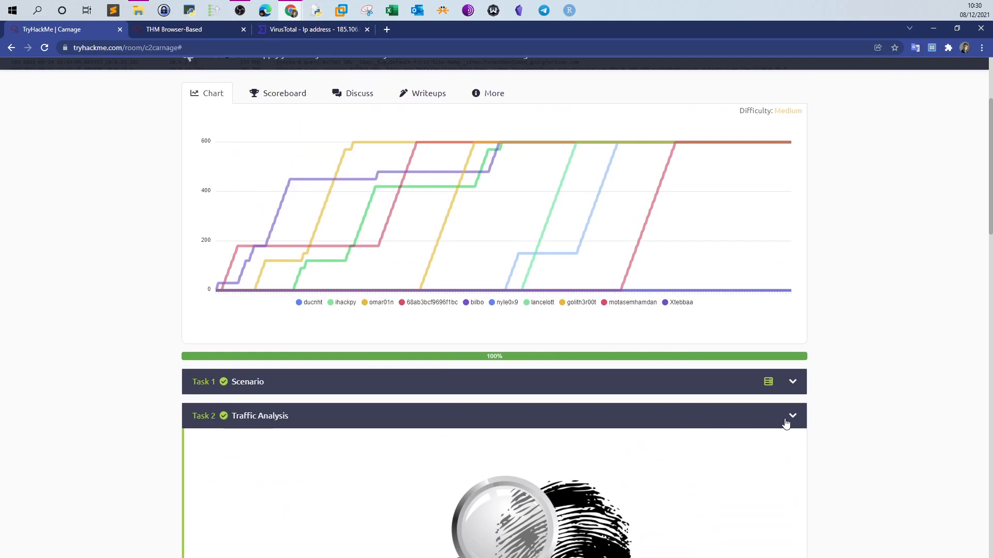
{"action": "scroll", "coordinate": [784, 421], "scroll_direction": "up", "scroll_amount": 3}
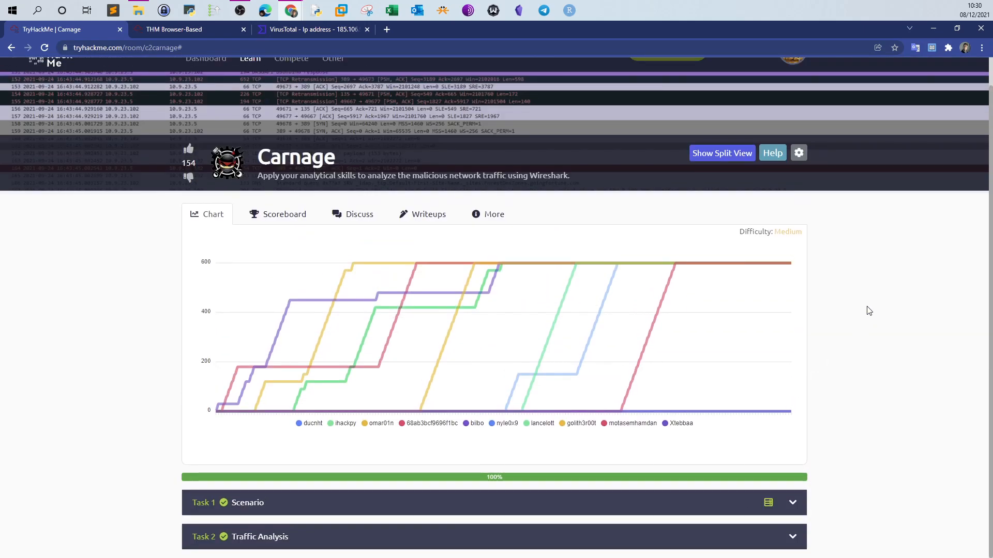